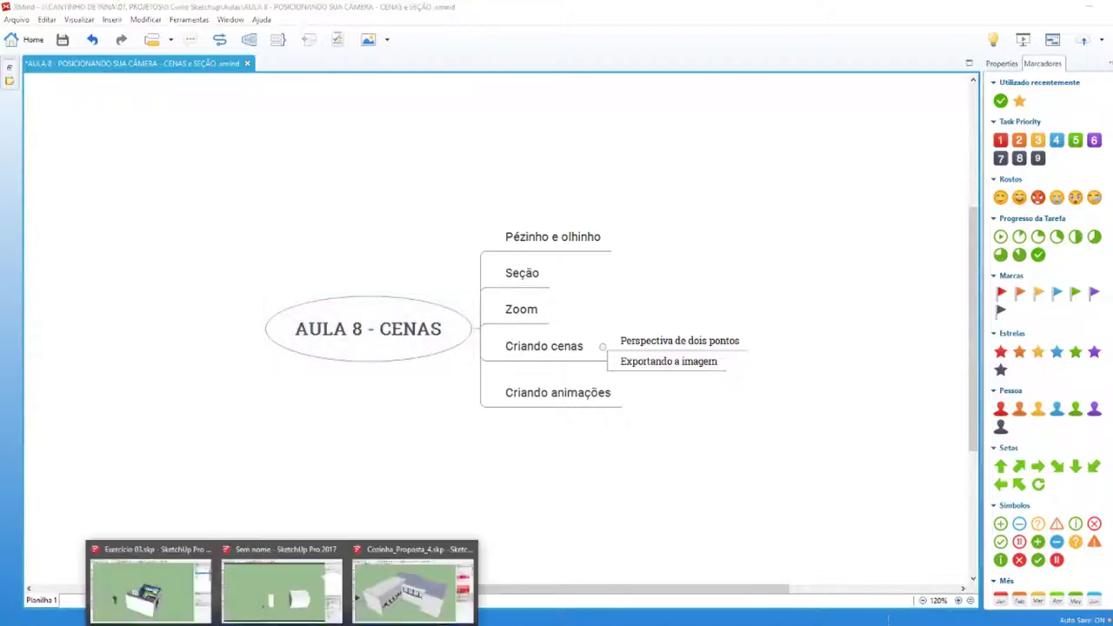
Switch from XMind to the Cozinha_Proposta_4 model in SketchUp and orbit to a top-down view
left_click(395, 606)
mouse_move(559, 389)
middle_mouse_down()
mouse_move(546, 481)
mouse_move(505, 435)
middle_mouse_up()
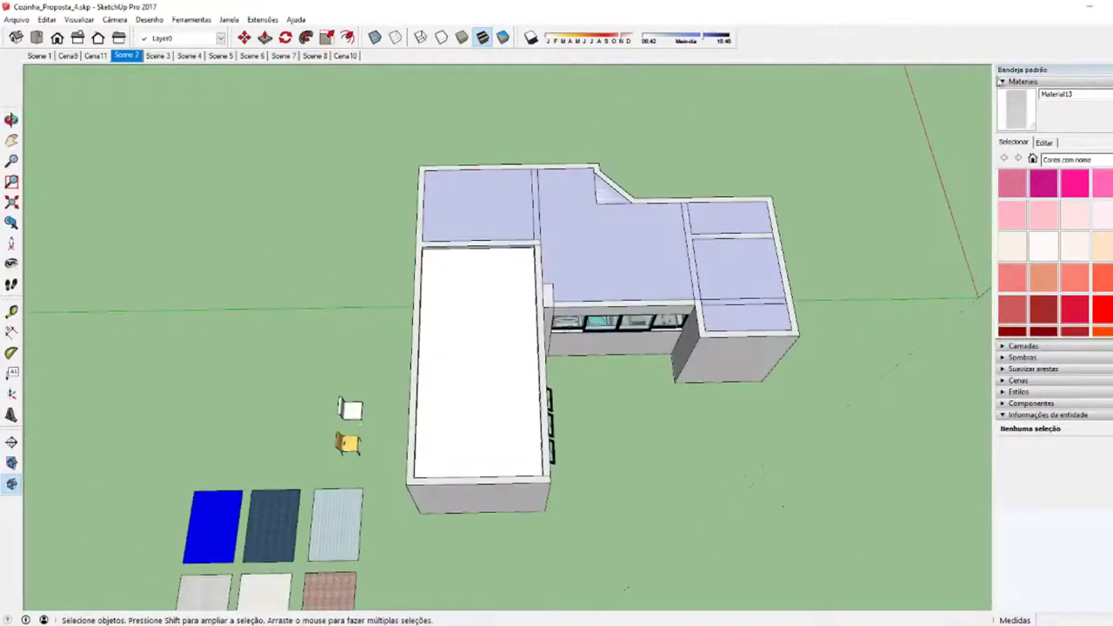
Select the plaster ceiling group and hide its Forro Gesso layer in the Layers tray
left_click(1022, 81)
left_click(1023, 92)
left_click(452, 350)
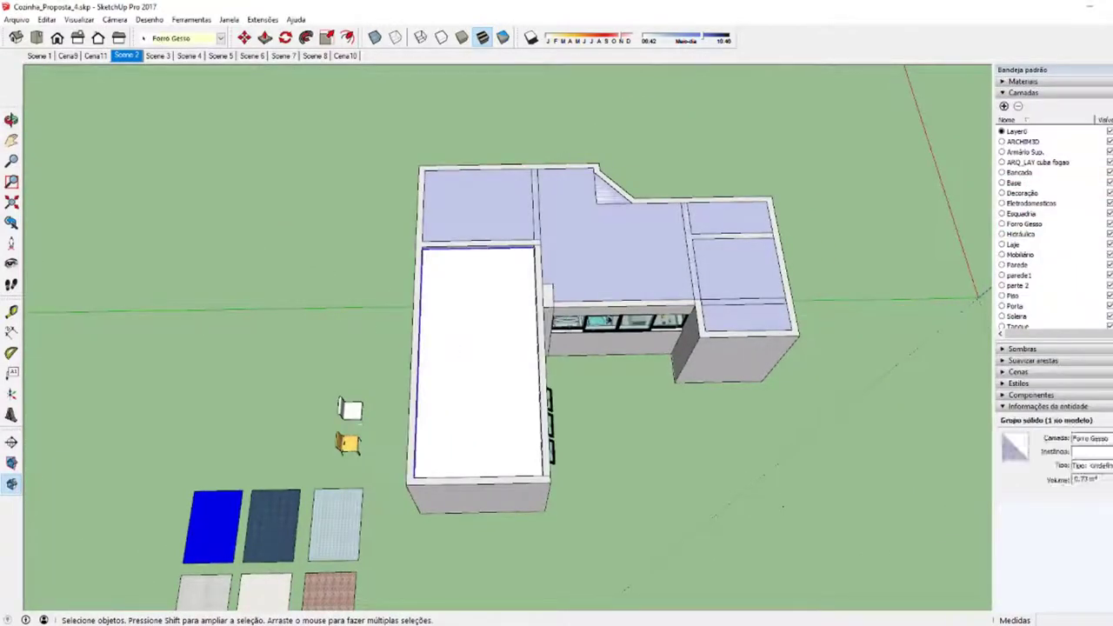
left_click(1109, 223)
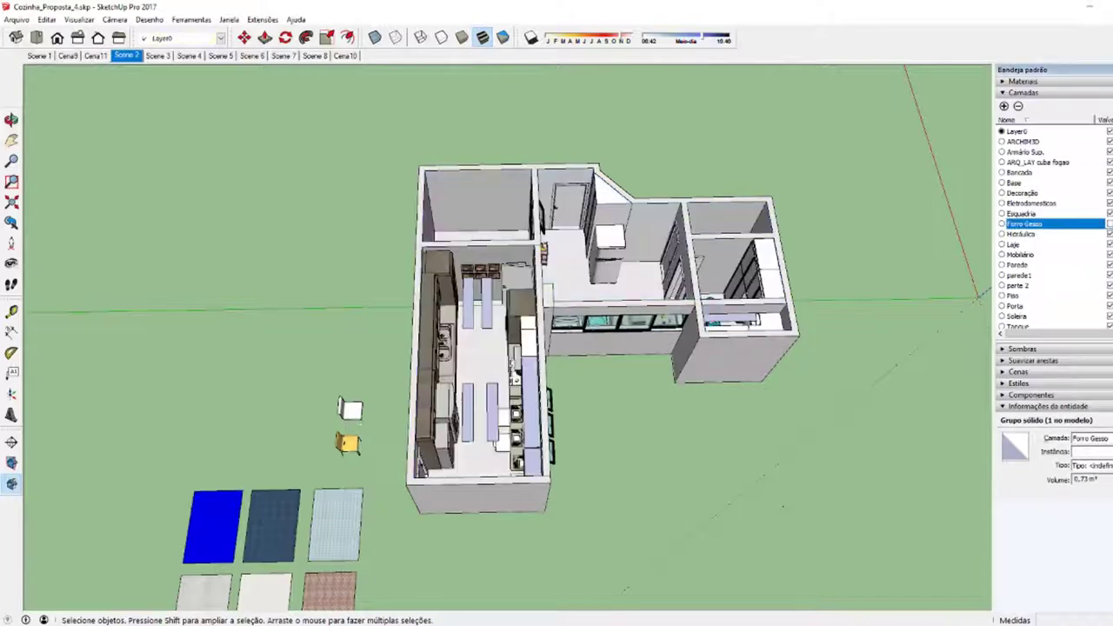
Orbit and zoom down into the kitchen interior toward eye level
scroll(474, 441, "up", 2)
scroll(474, 440, "up", 2)
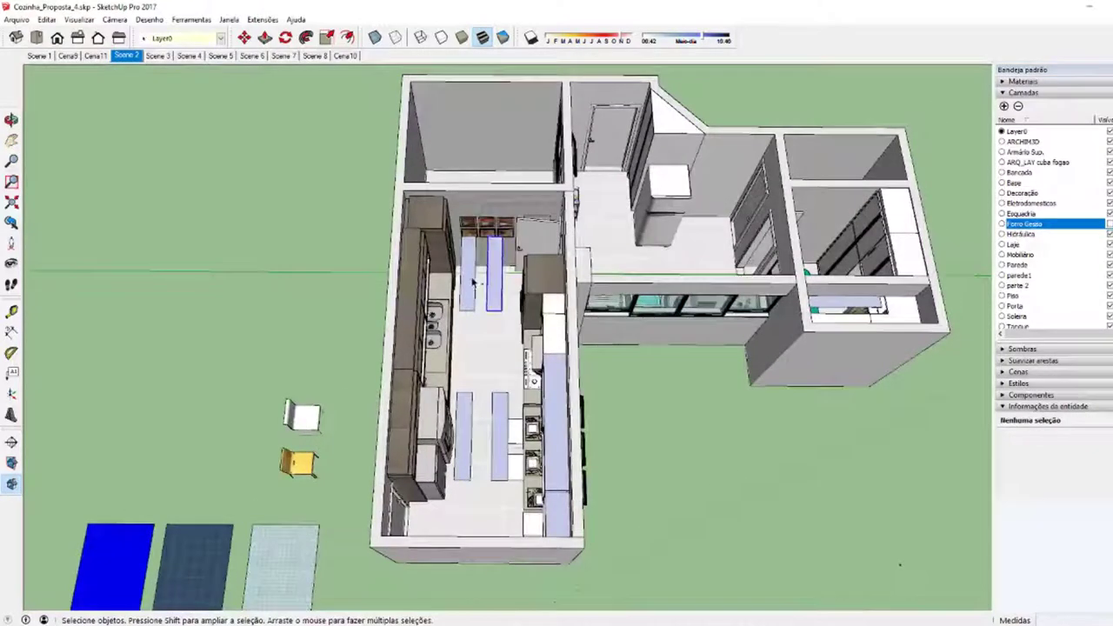
left_click_drag(451, 387, 518, 485)
middle_click_drag(517, 485, 470, 236)
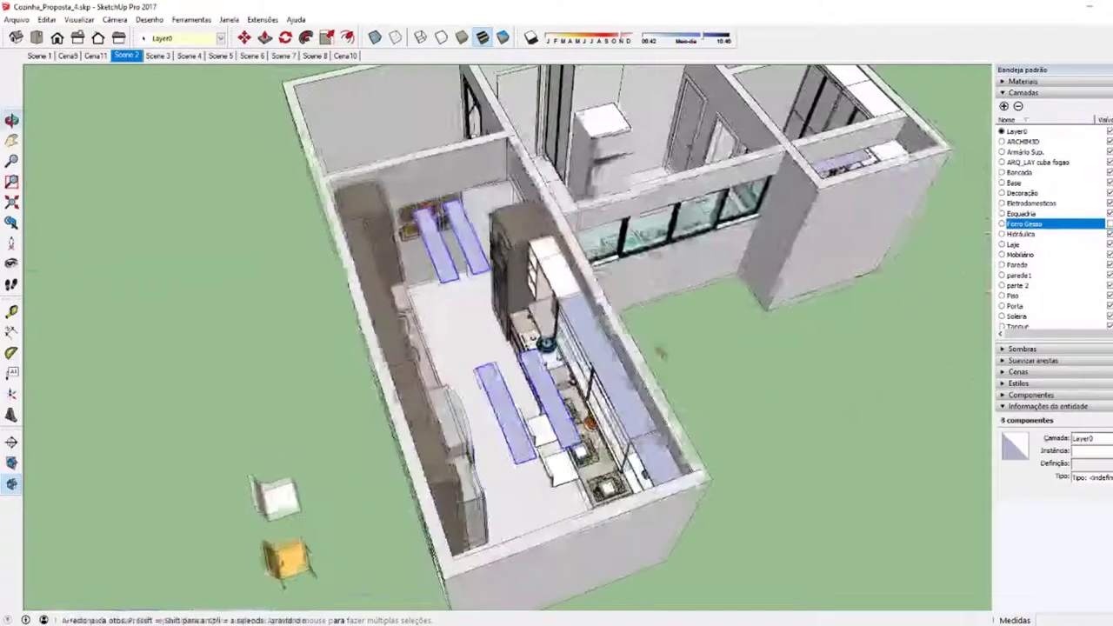
scroll(539, 339, "up", 2)
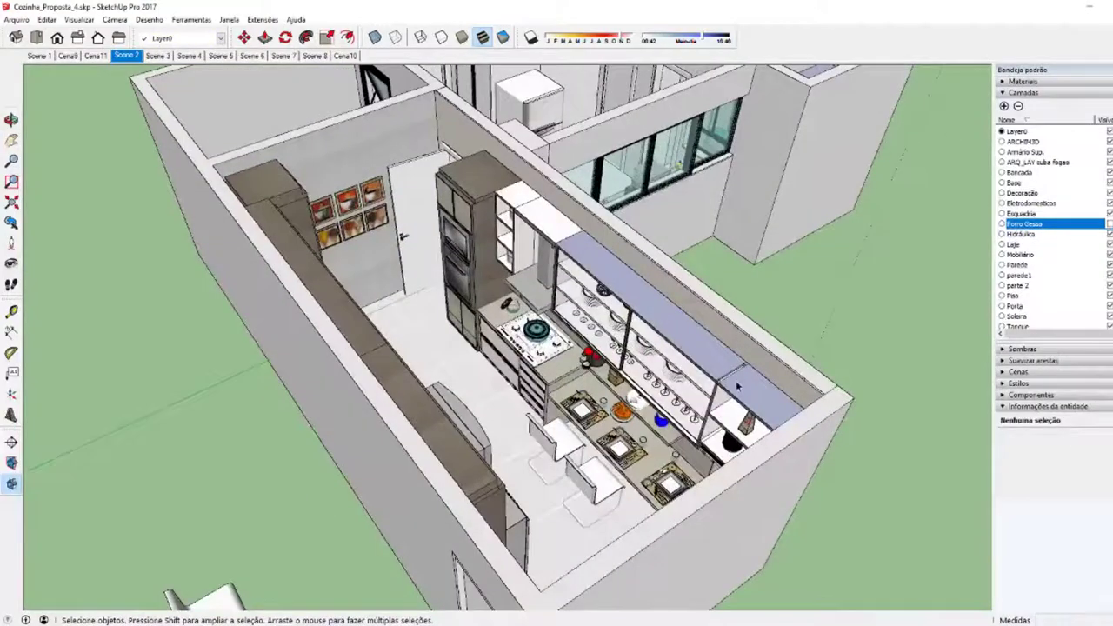
mouse_move(699, 349)
middle_mouse_down()
mouse_move(515, 200)
mouse_move(498, 221)
mouse_move(659, 319)
mouse_move(642, 300)
middle_mouse_up()
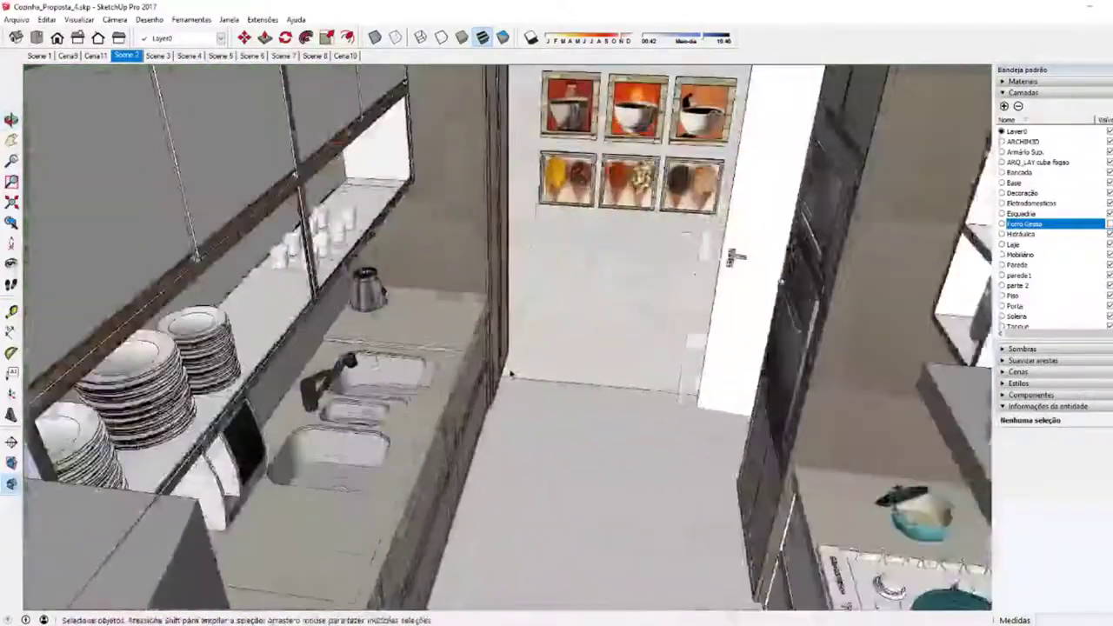
scroll(642, 300, "down", 3)
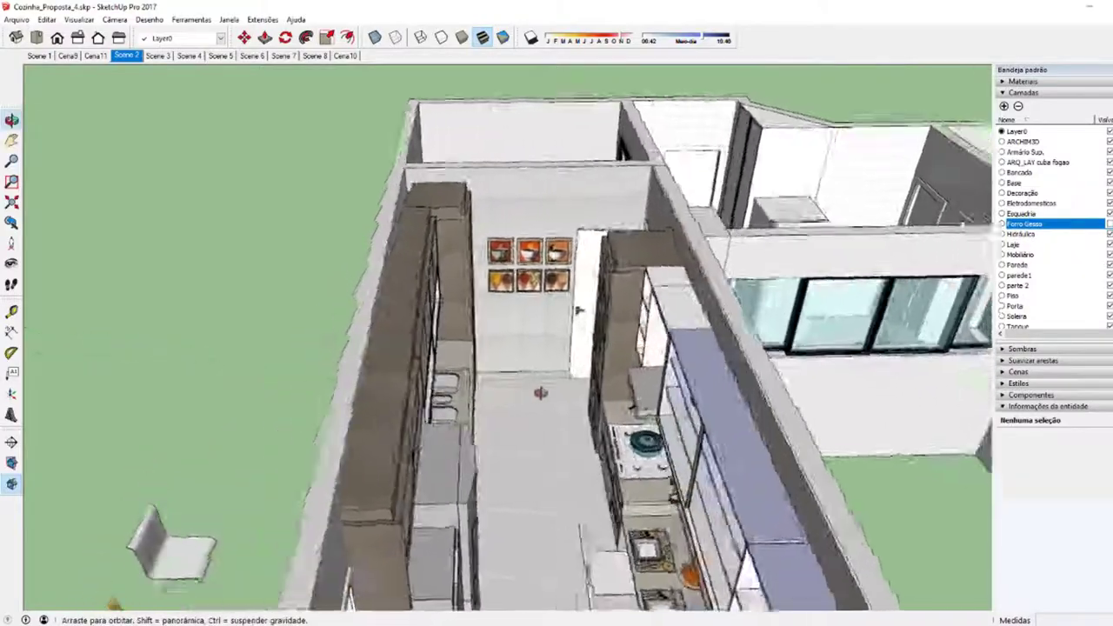
middle_click_drag(464, 390, 541, 391)
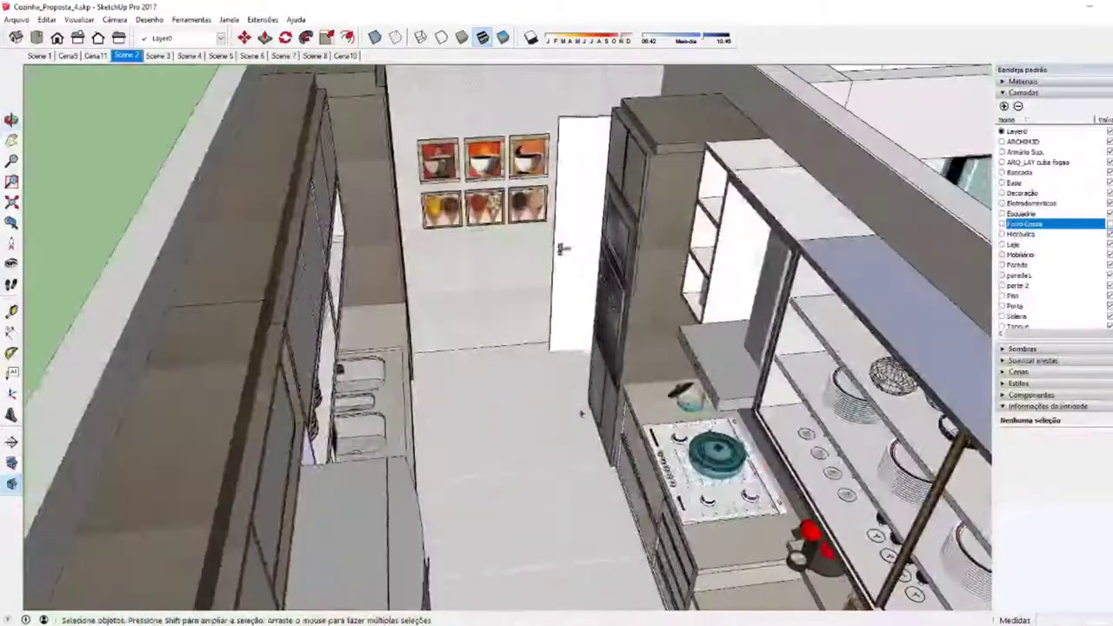
scroll(536, 320, "up", 5)
middle_click_drag(536, 320, 406, 351)
Orbit over the counters, then zoom and pan out to view the whole house
scroll(406, 351, "up", 2)
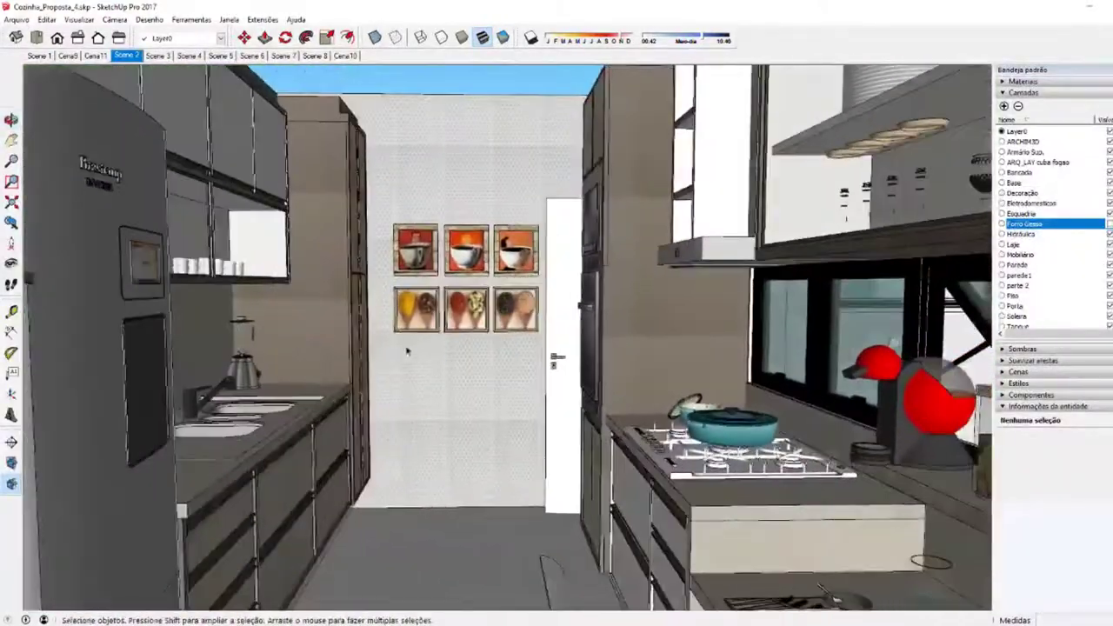
scroll(388, 374, "down", 3)
mouse_move(450, 353)
middle_mouse_down()
mouse_move(518, 329)
mouse_move(414, 283)
mouse_move(433, 355)
mouse_move(546, 281)
middle_mouse_up()
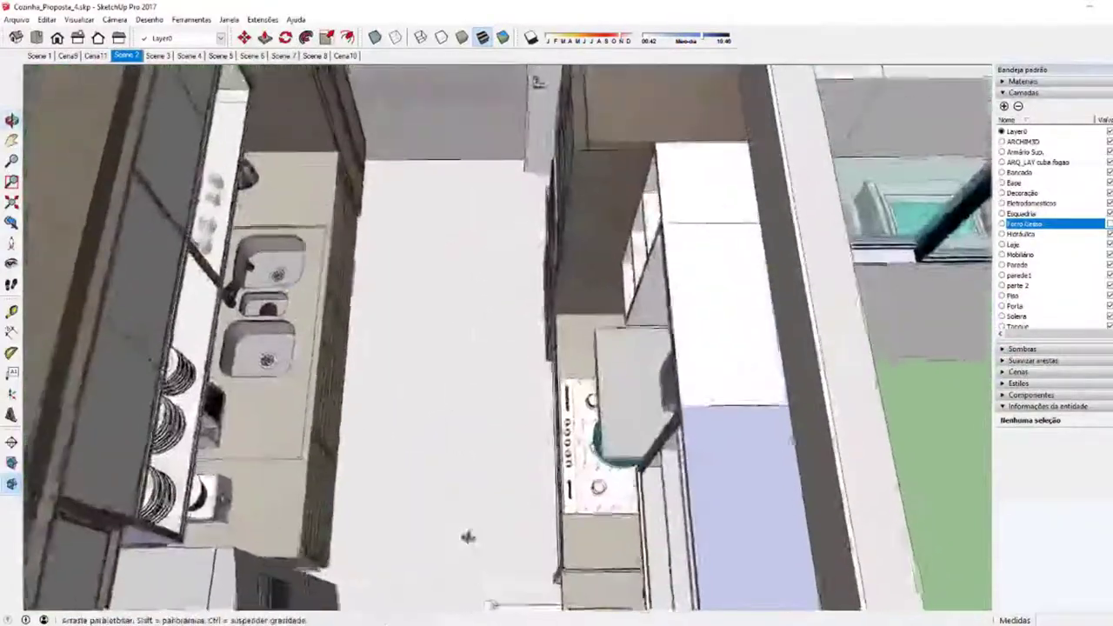
scroll(521, 348, "down", 4)
scroll(496, 385, "down", 3)
scroll(467, 392, "down", 3)
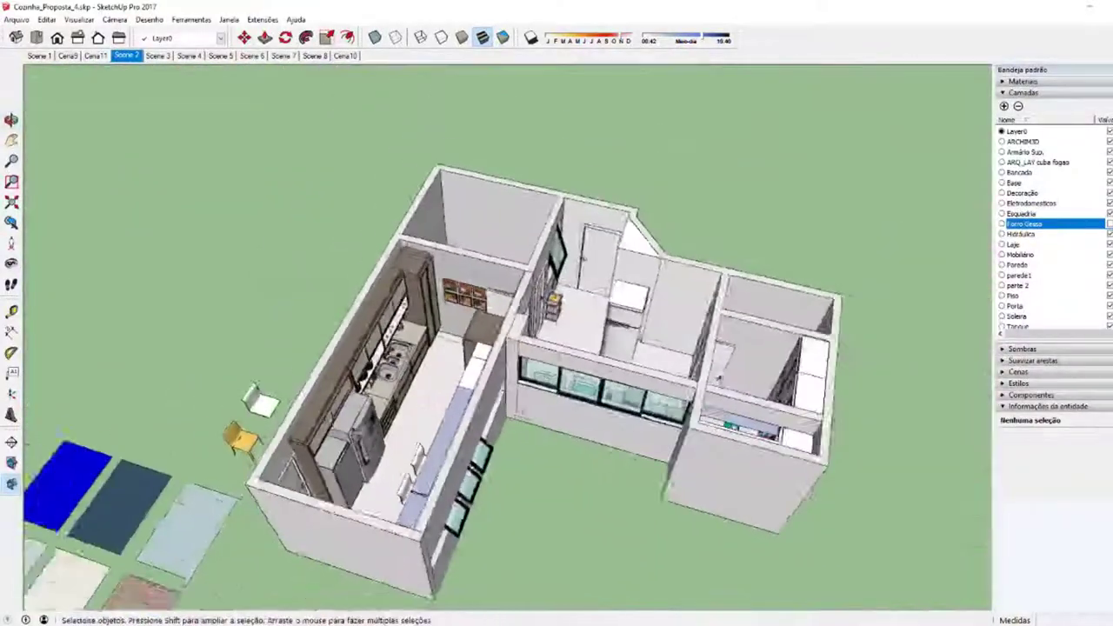
scroll(267, 468, "down", 2)
mouse_move(267, 467)
middle_mouse_down("shift")
mouse_move(504, 300)
mouse_move(501, 241)
middle_mouse_up("shift")
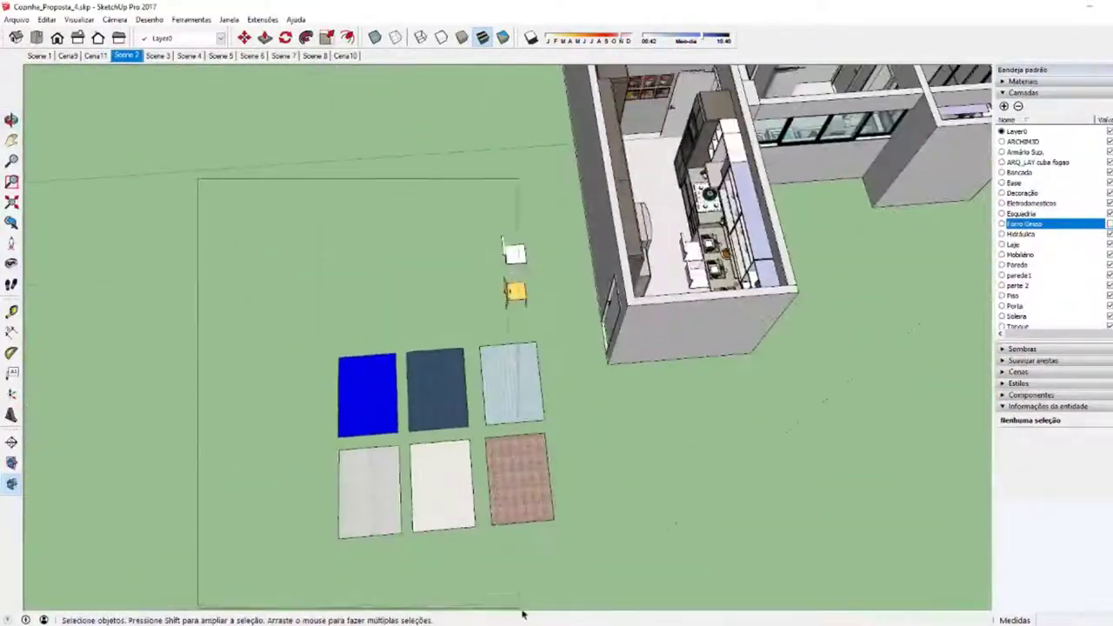
mouse_move(521, 615)
middle_mouse_down()
mouse_move(429, 504)
mouse_move(521, 435)
middle_mouse_up()
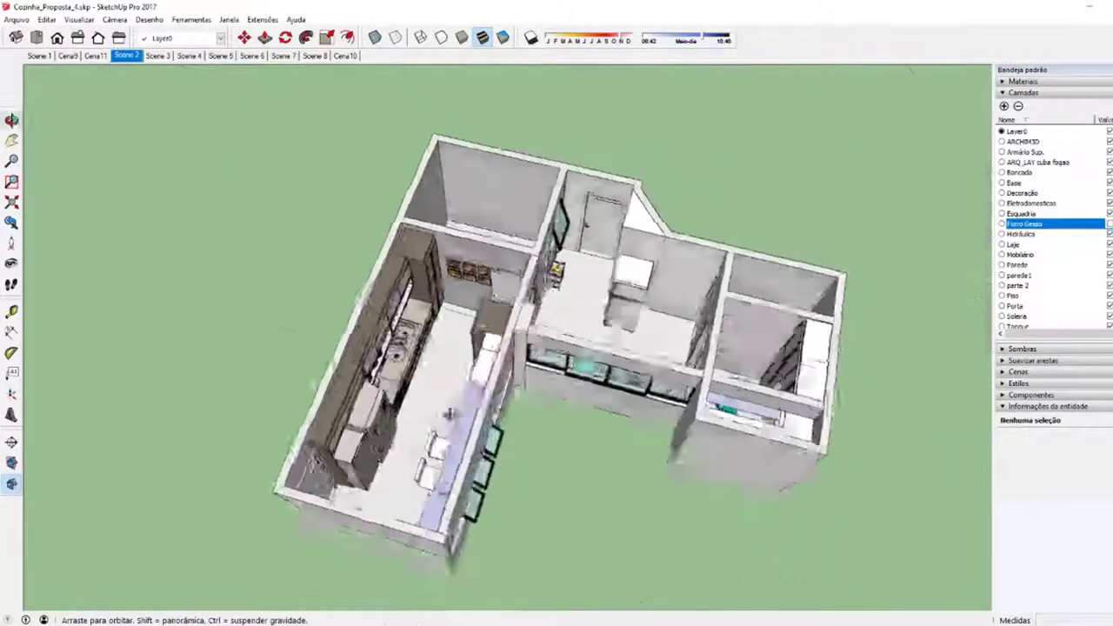
middle_click_drag(449, 414, 429, 338)
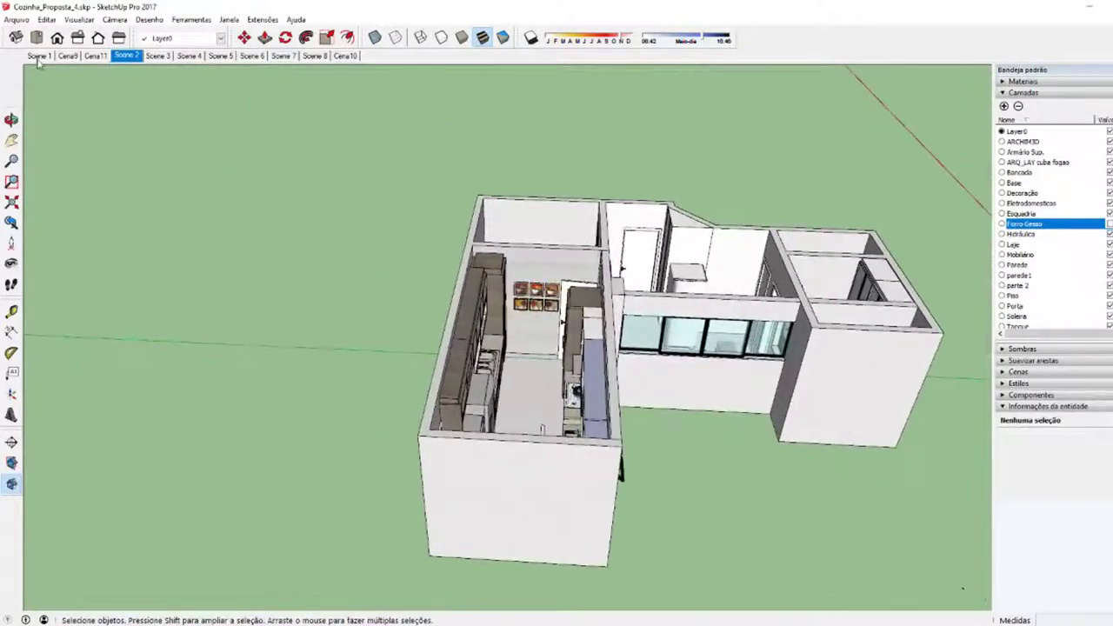
Step through the Scene 1, Cena9, Cena11 and Scene 2 views, then restore Scene 1
left_click(39, 56)
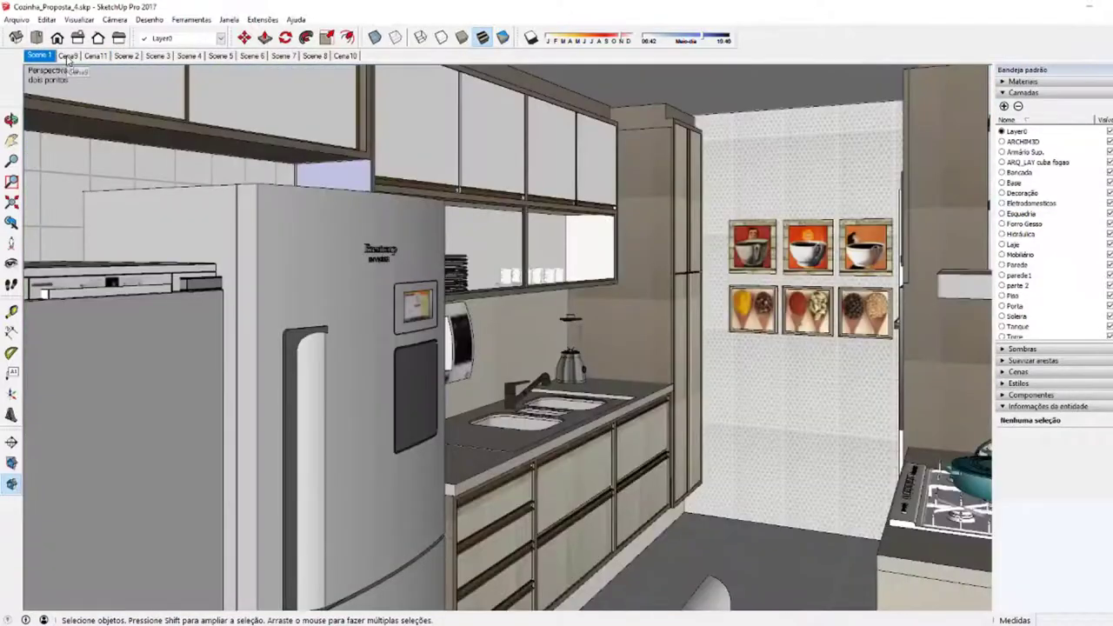
left_click(68, 56)
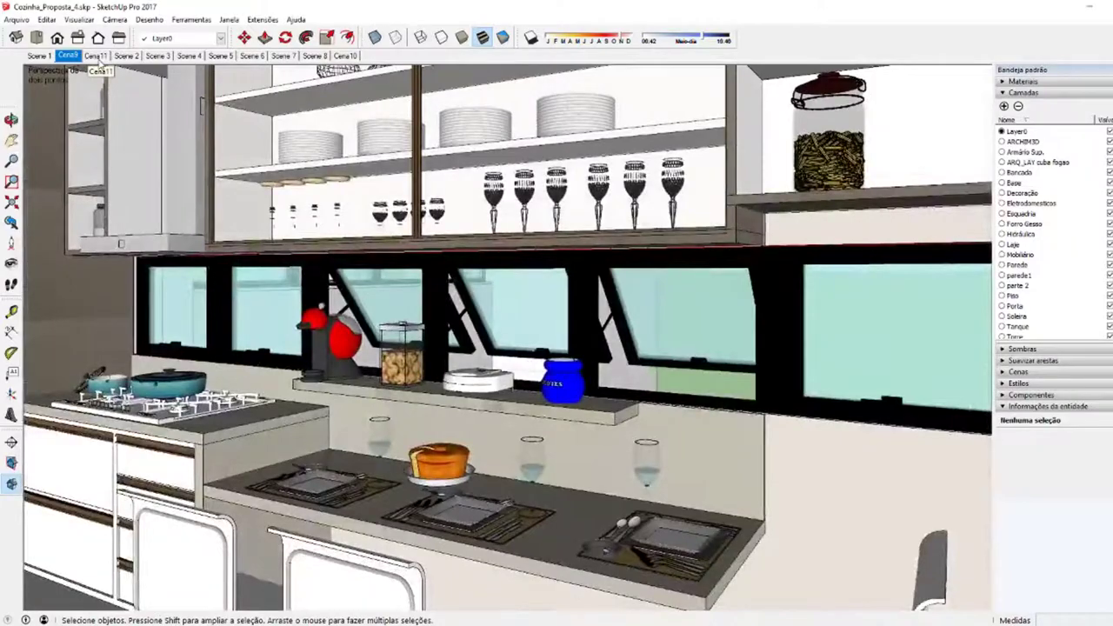
left_click(96, 56)
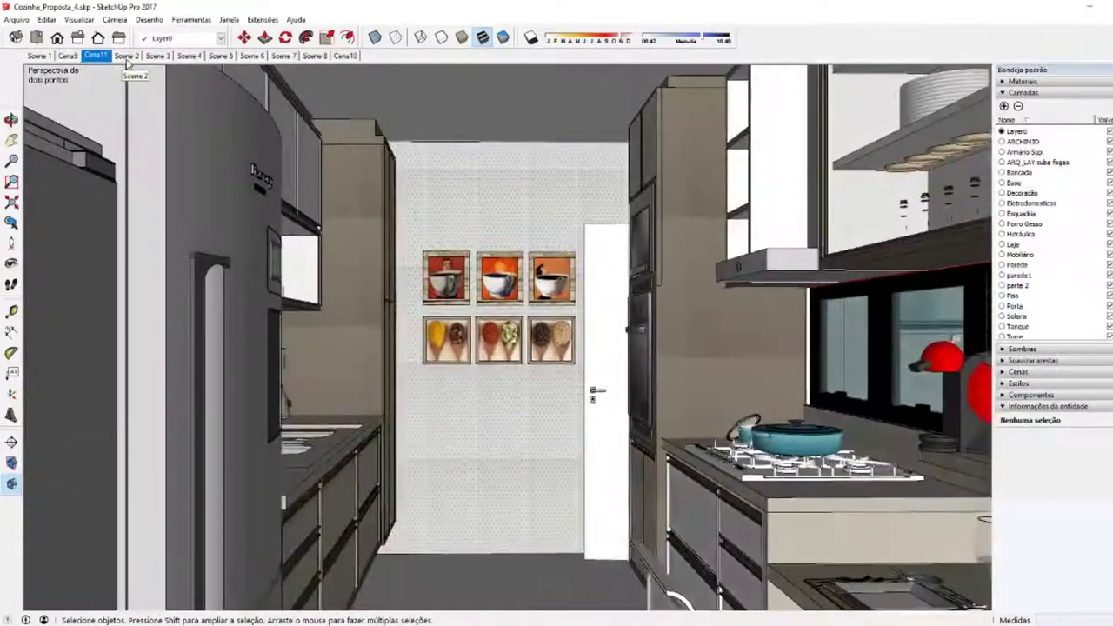
left_click(125, 57)
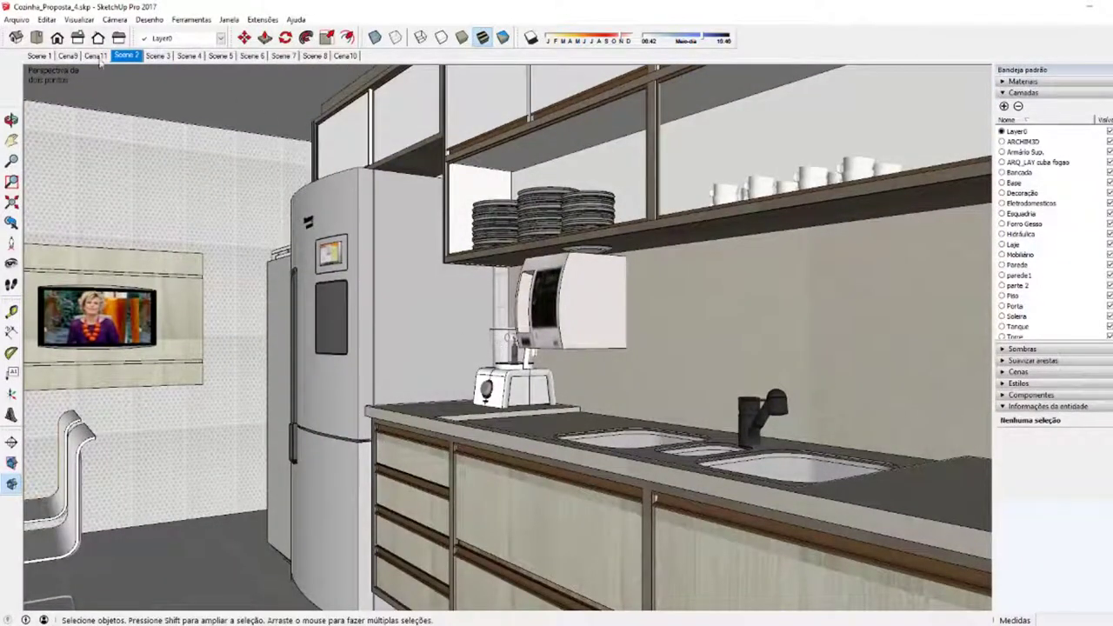
left_click(38, 56)
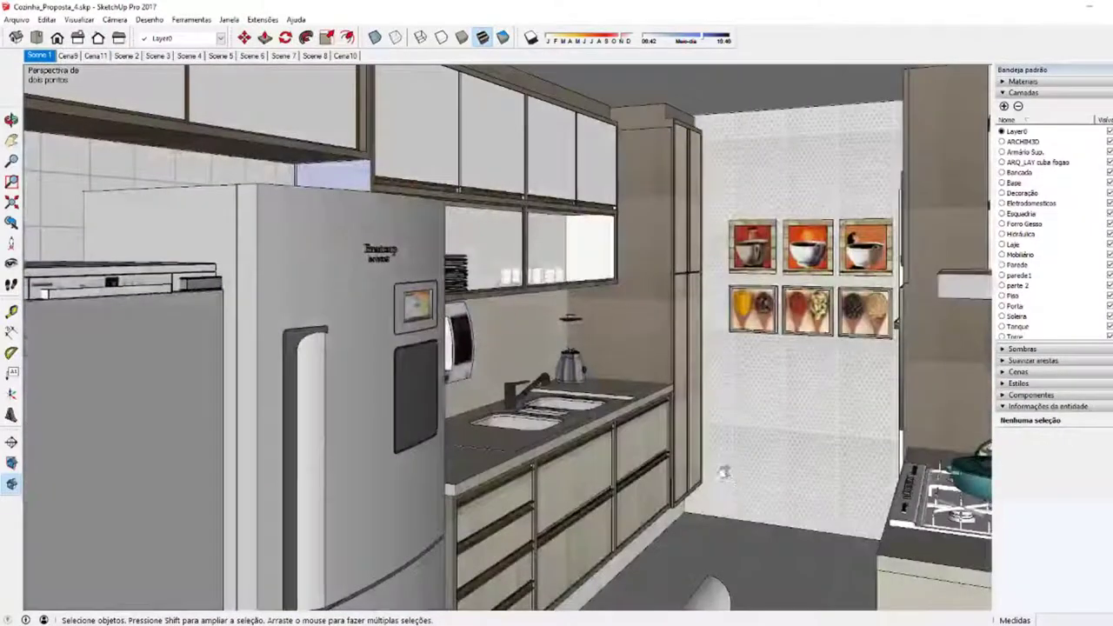
middle_click_drag(194, 318, 261, 287)
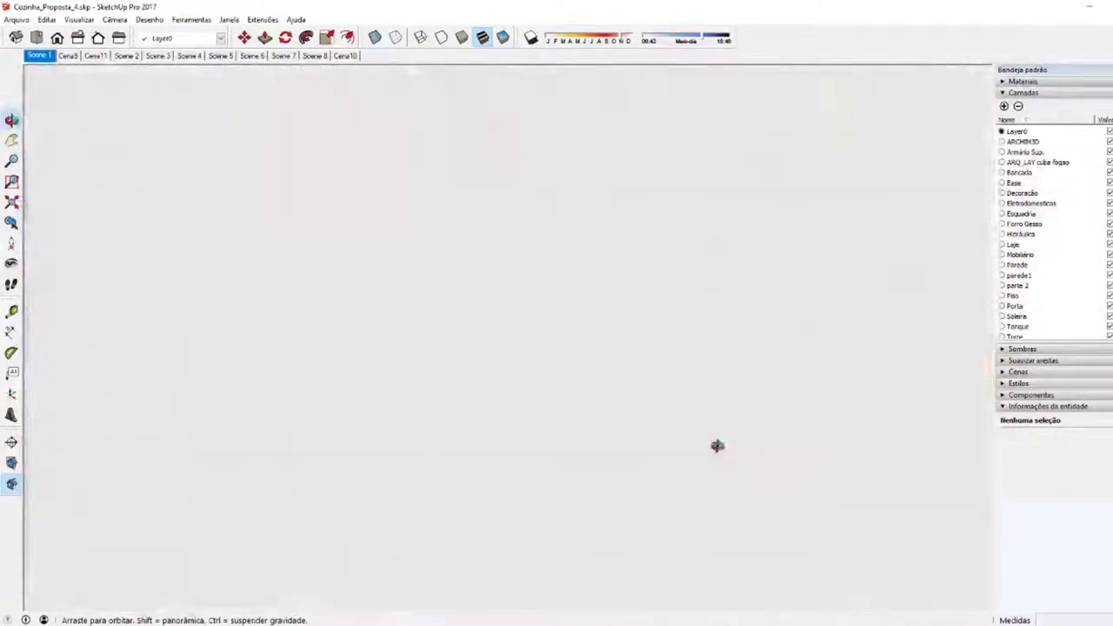
left_click(39, 55)
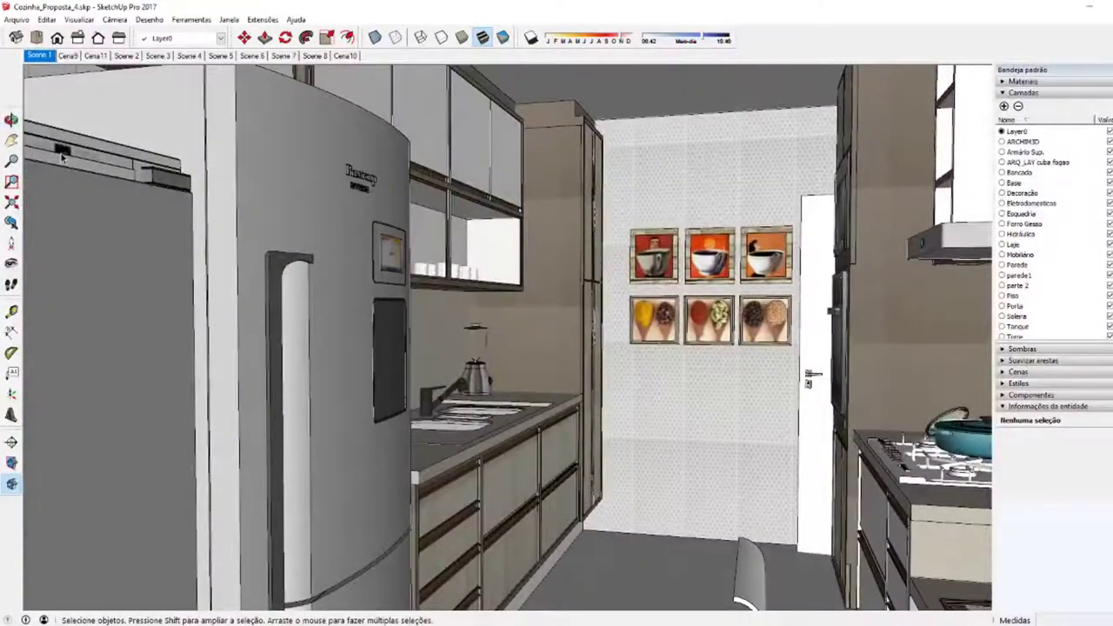
View the Scene 8 wardrobe, then orbit out to an angled overview of the house
left_click(310, 55)
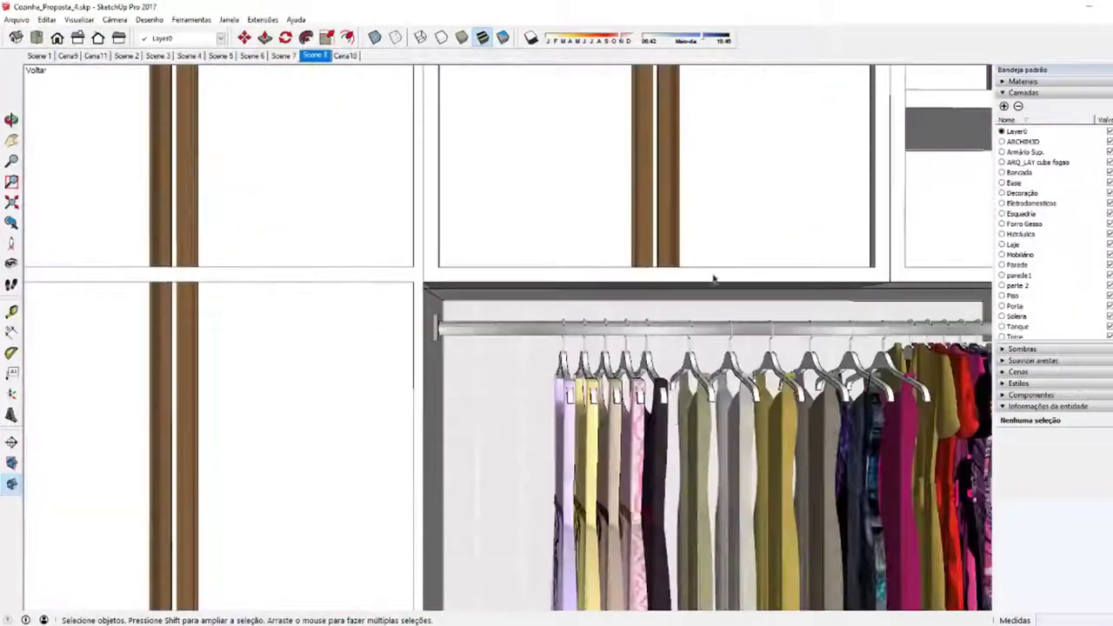
middle_click_drag(522, 357, 708, 345)
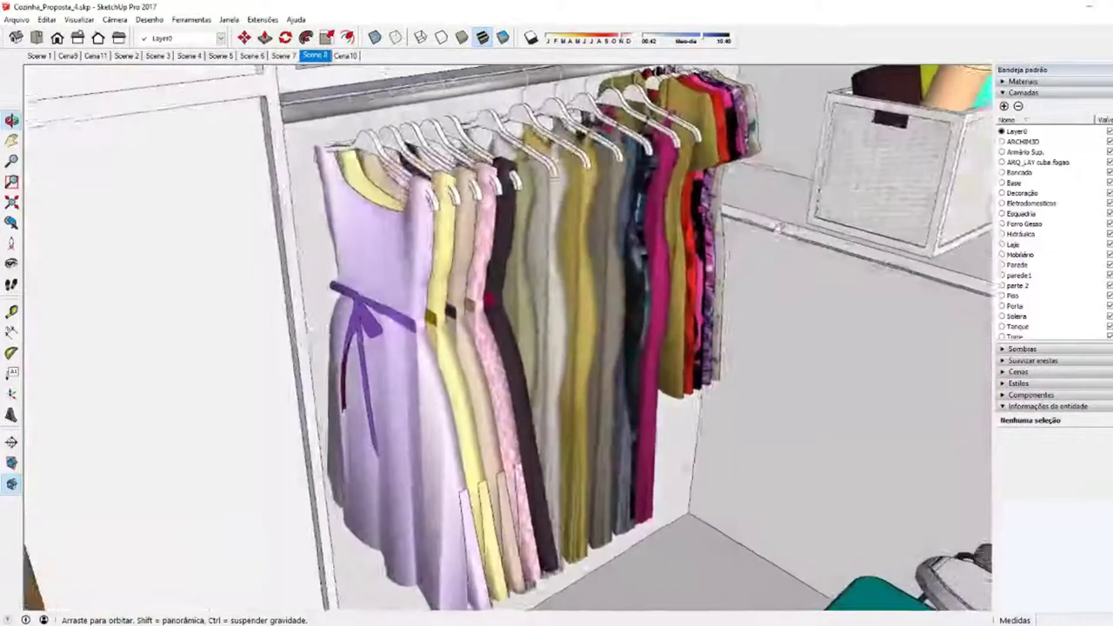
scroll(709, 345, "up", 3)
scroll(716, 241, "up", 5)
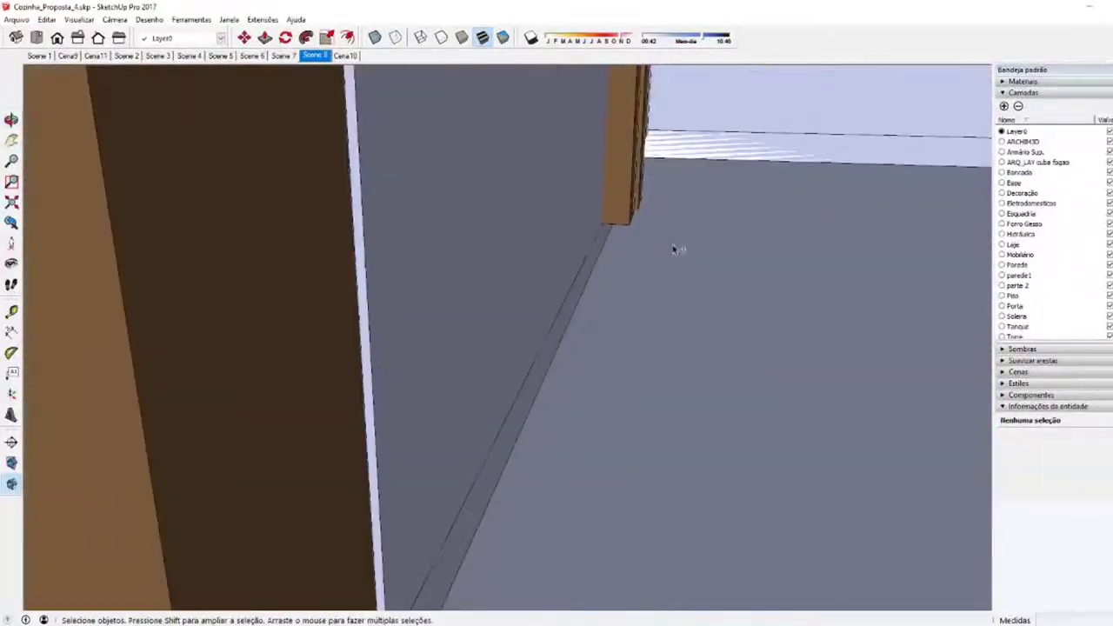
mouse_move(675, 249)
middle_mouse_down()
mouse_move(366, 257)
mouse_move(203, 355)
middle_mouse_up()
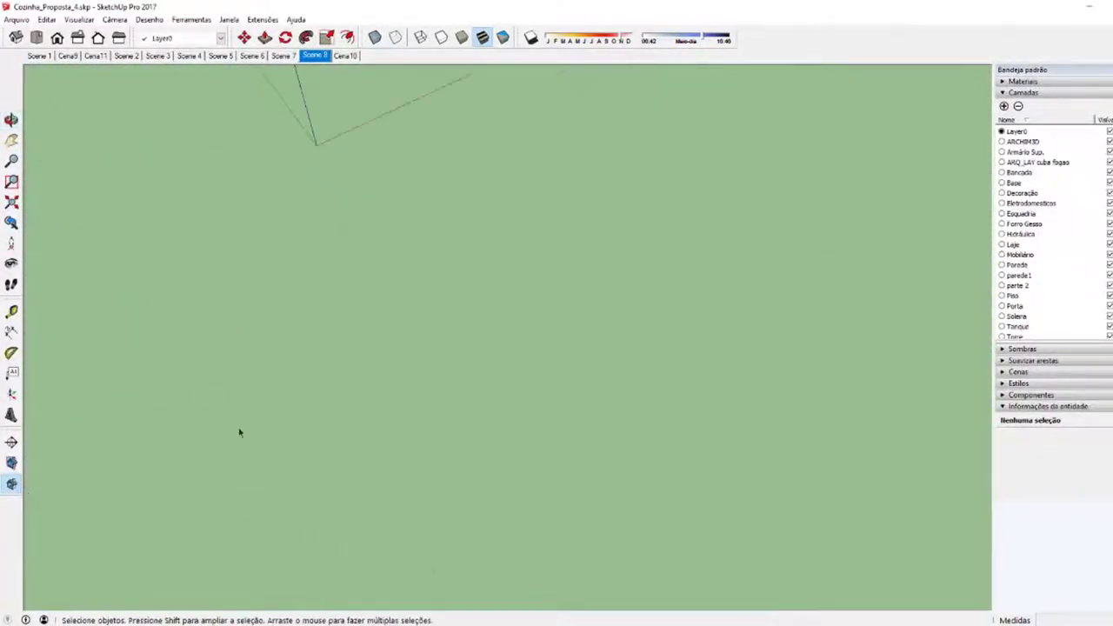
middle_click_drag(238, 432, 538, 588)
mouse_move(646, 461)
middle_mouse_down()
mouse_move(608, 477)
mouse_move(710, 281)
middle_mouse_up()
mouse_move(603, 402)
middle_mouse_down()
mouse_move(426, 402)
mouse_move(532, 414)
middle_mouse_up()
mouse_move(516, 353)
middle_mouse_down()
mouse_move(400, 335)
mouse_move(147, 249)
mouse_move(447, 323)
mouse_move(475, 340)
mouse_move(489, 373)
mouse_move(507, 354)
mouse_move(503, 374)
middle_mouse_up()
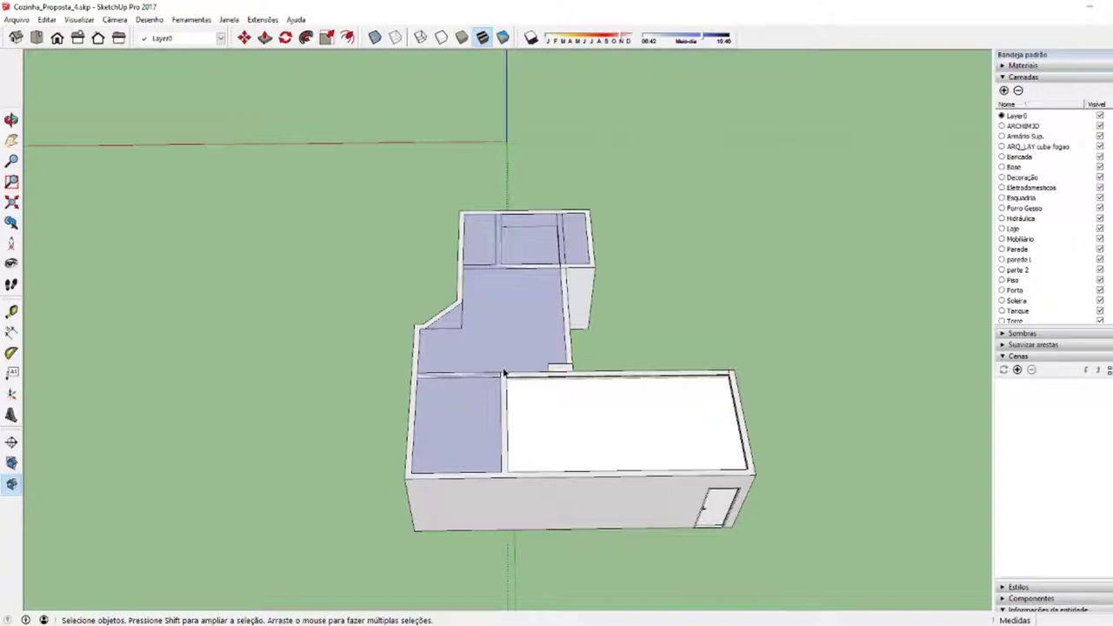
Zoom in and save the overhead view as Cena1 via View > Animation > Add Scene
scroll(522, 311, "up", 2)
scroll(511, 364, "up", 2)
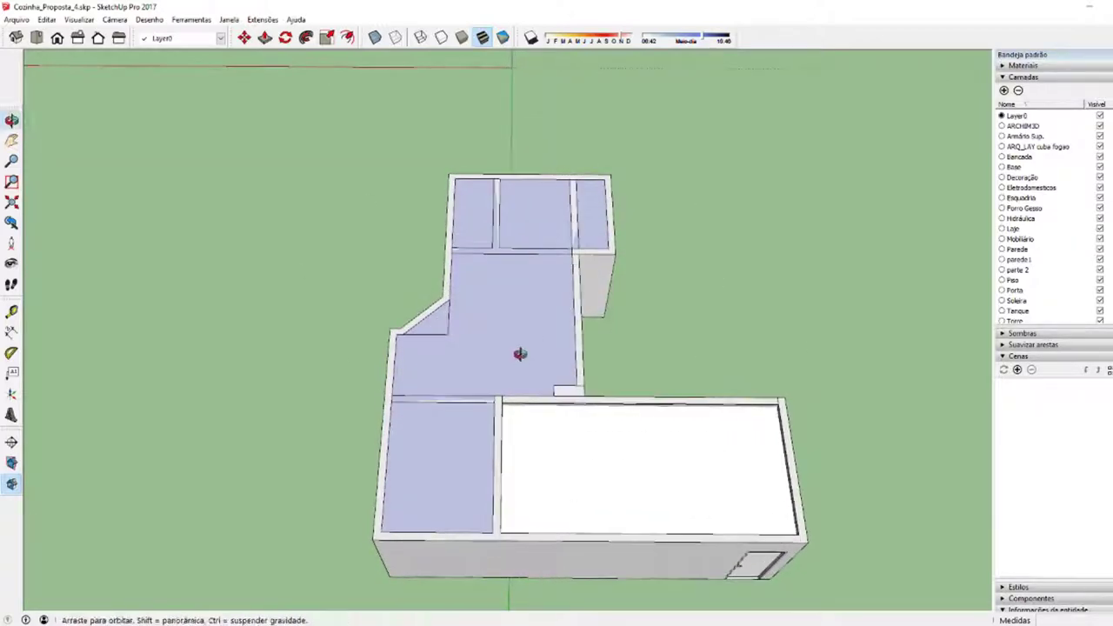
left_click(80, 21)
mouse_move(98, 209)
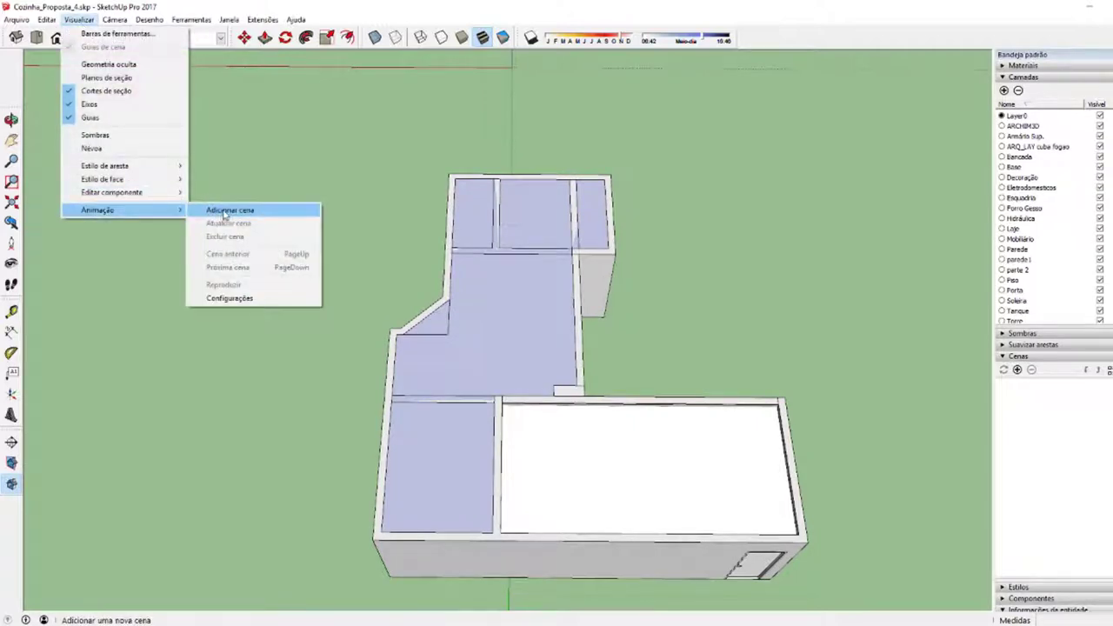
left_click(219, 213)
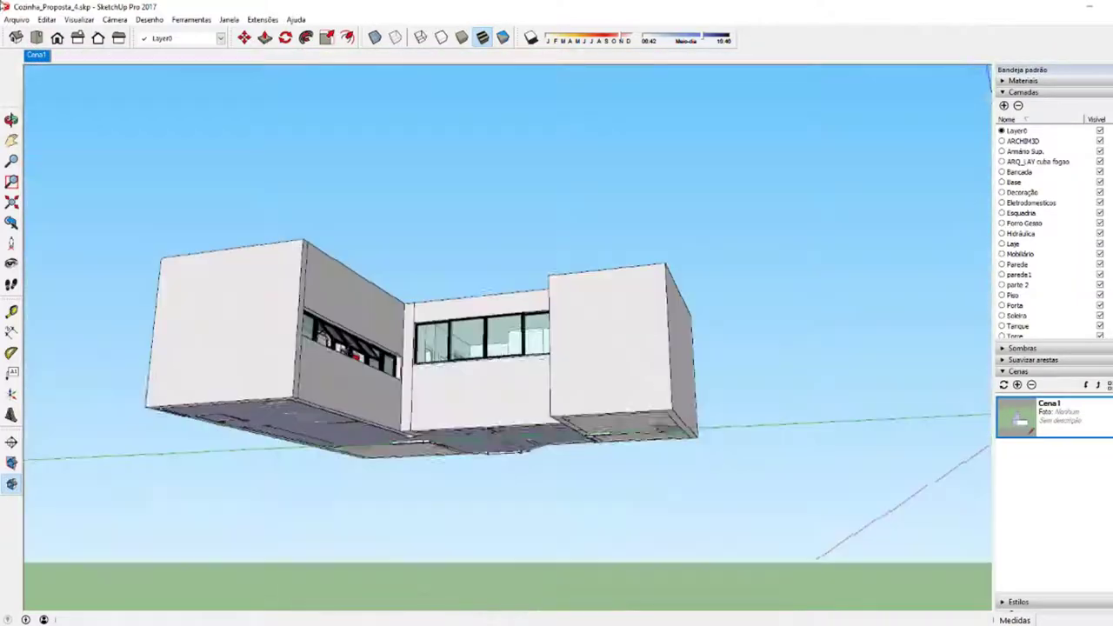
Orbit the model, then fold and re-expand the Cenas scenes list
middle_click_drag(701, 437, 110, 154)
middle_click_drag(34, 69, 128, 167)
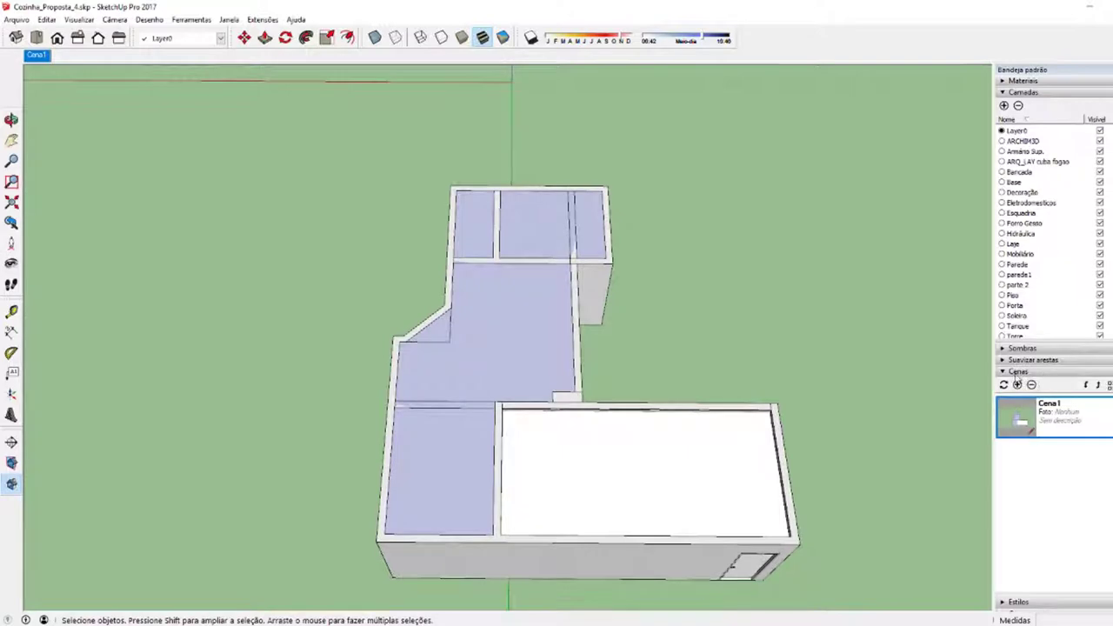
left_click(1022, 372)
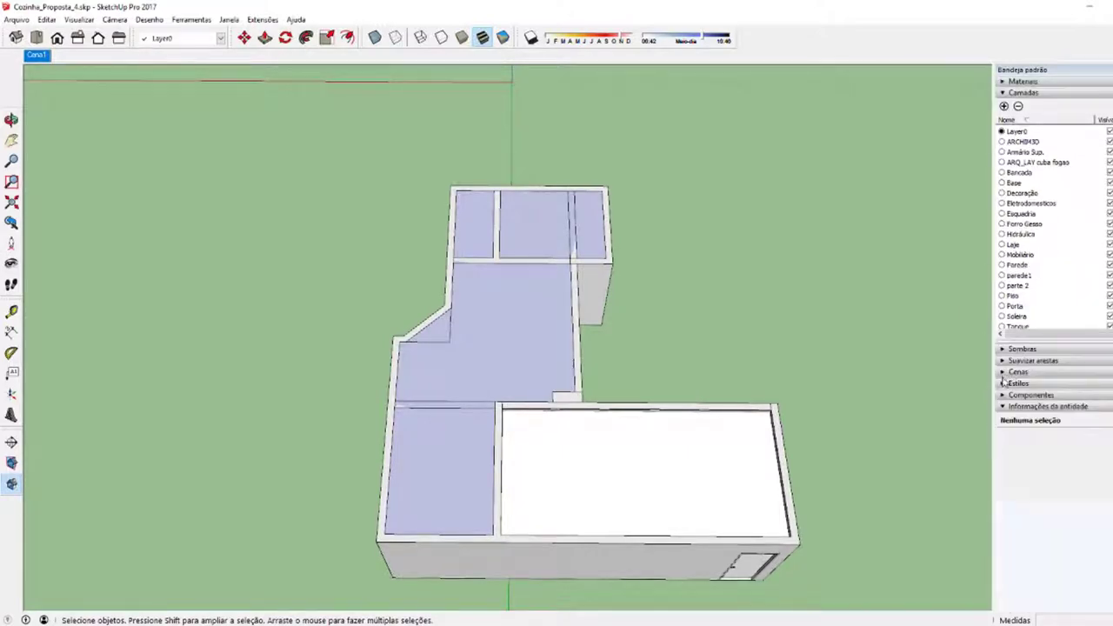
left_click(1002, 373)
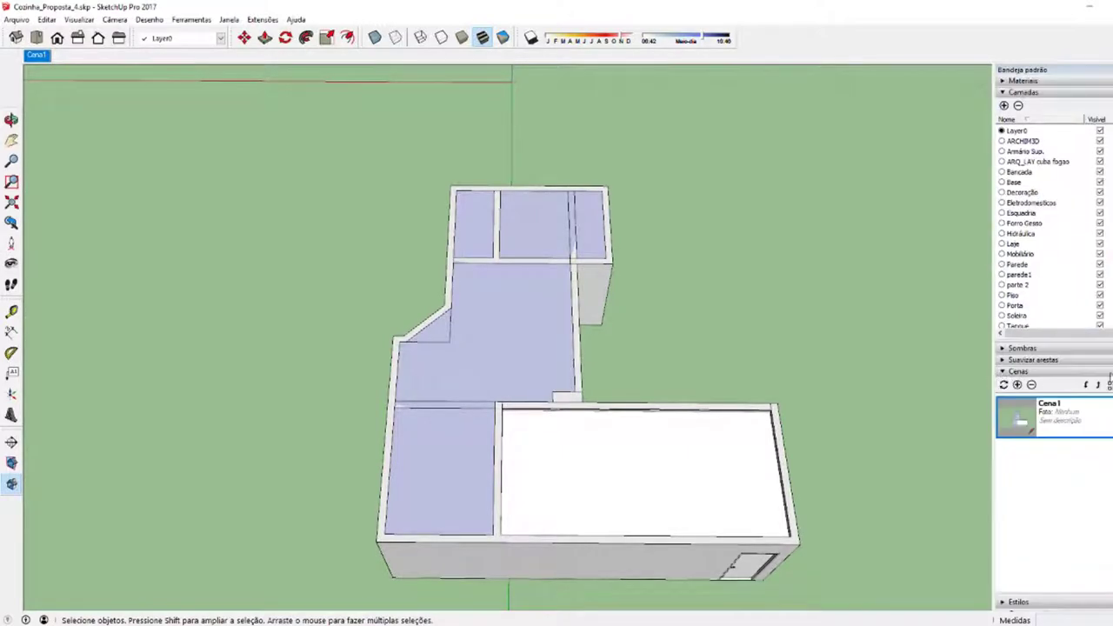
Check the Janela menu, then orbit down to an eye-level view facing the door
left_click(1018, 371)
left_click(228, 19)
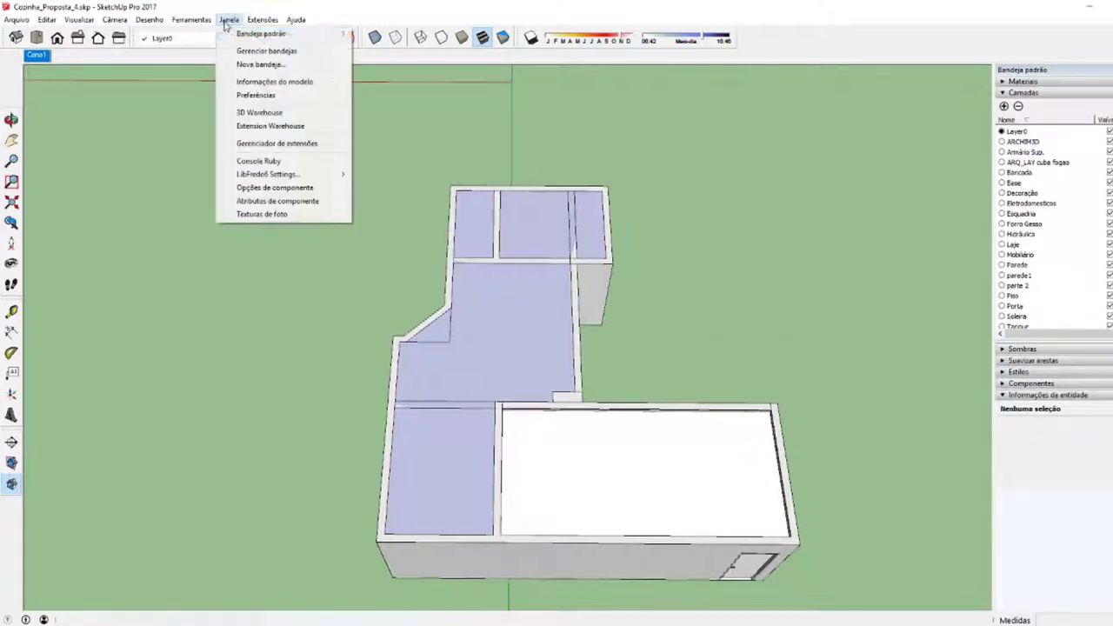
left_click(383, 144)
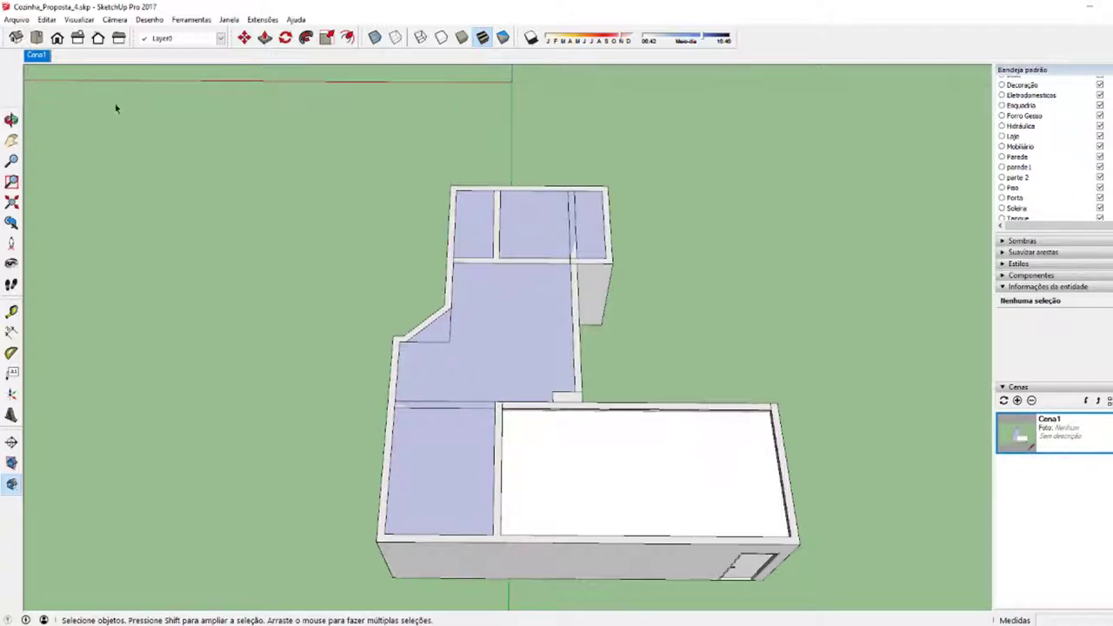
middle_click_drag(718, 472, 420, 110)
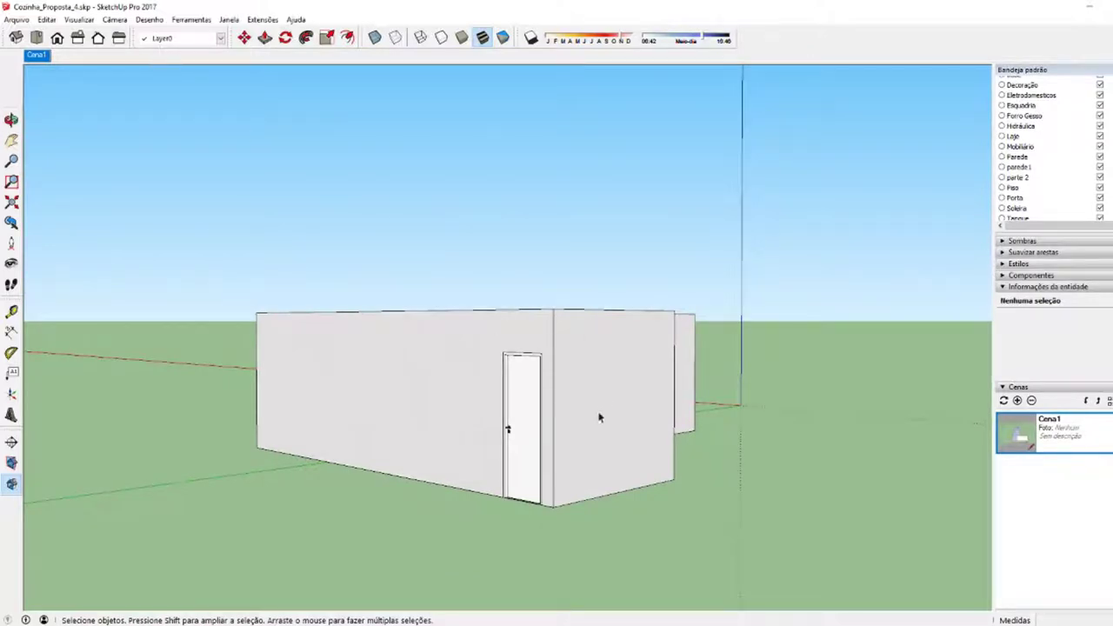
Update Cena1 with the eye-level door view, keeping all properties, then orbit overhead
right_click(29, 58)
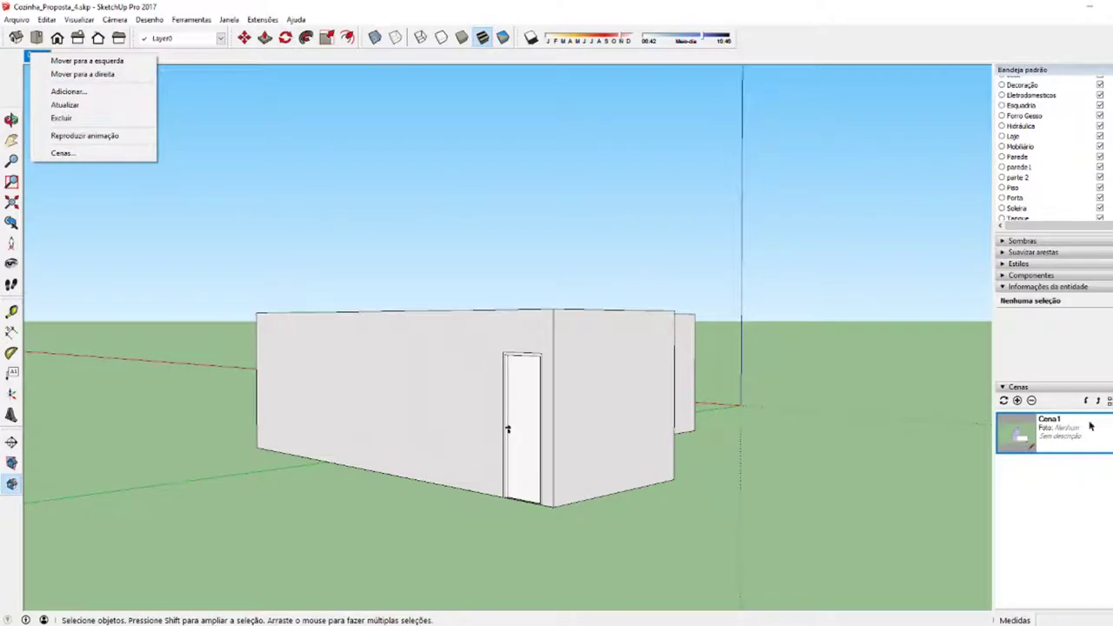
left_click(1060, 428)
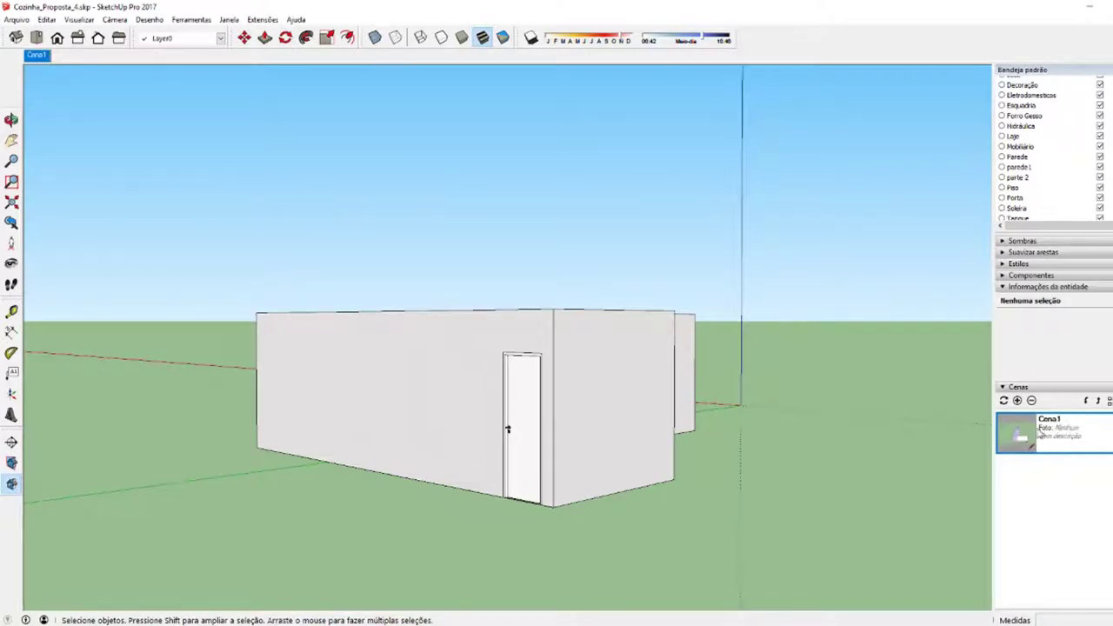
left_click(1003, 400)
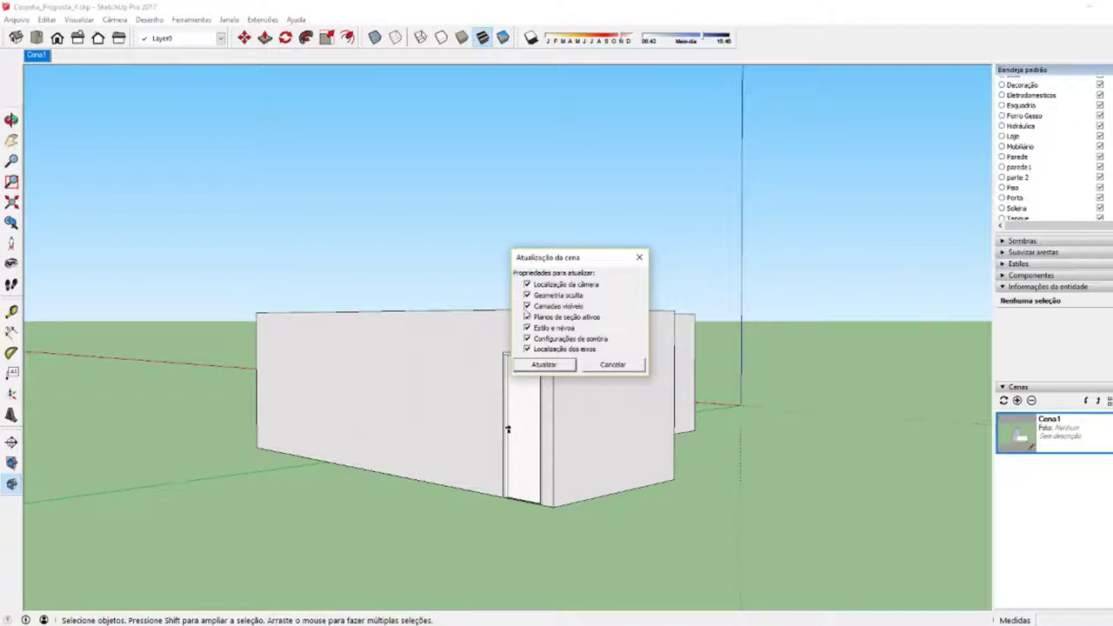
left_click(527, 365)
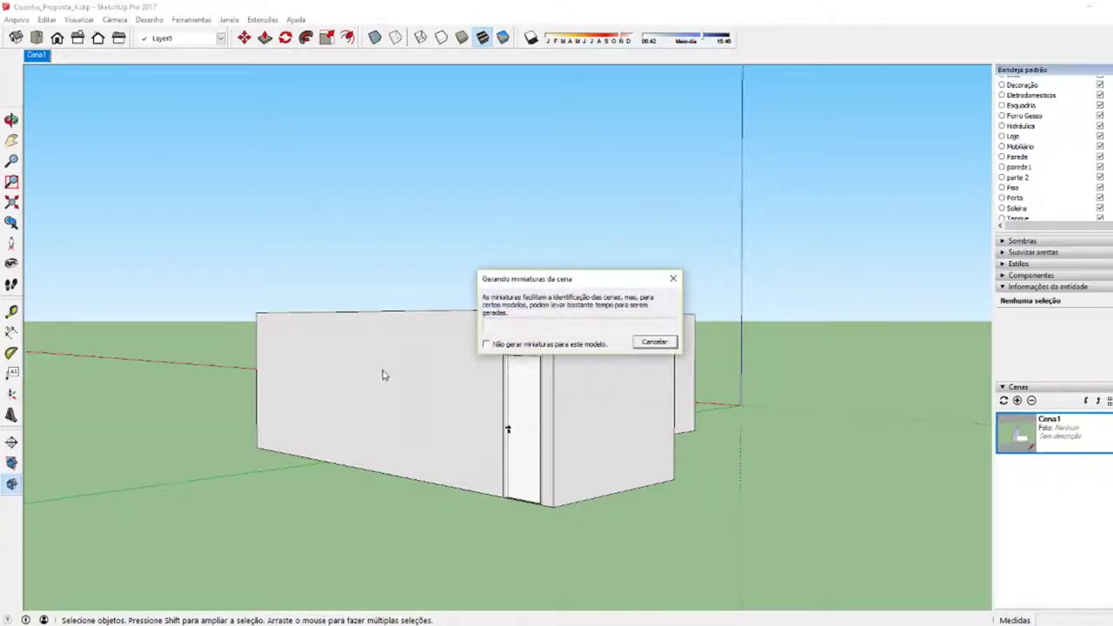
mouse_move(306, 237)
middle_mouse_down()
mouse_move(732, 604)
mouse_move(427, 362)
middle_mouse_up()
Add the overhead room view as Cena2 and delete the accidental Cena3
left_click(48, 55)
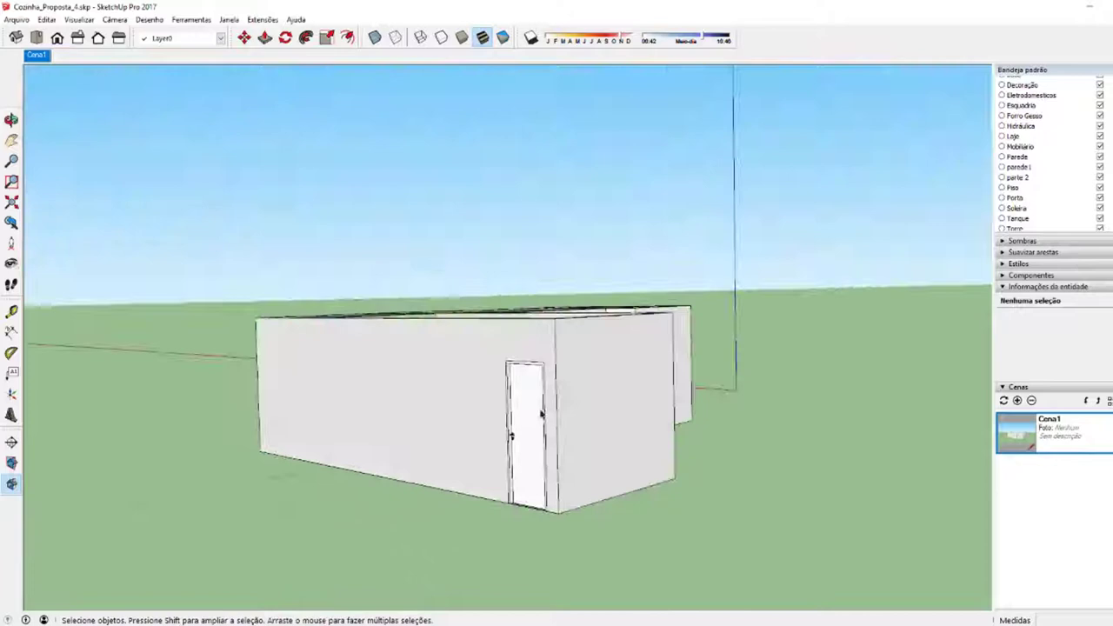
mouse_move(540, 414)
middle_mouse_down()
mouse_move(476, 496)
mouse_move(576, 527)
mouse_move(596, 495)
mouse_move(578, 504)
middle_mouse_up()
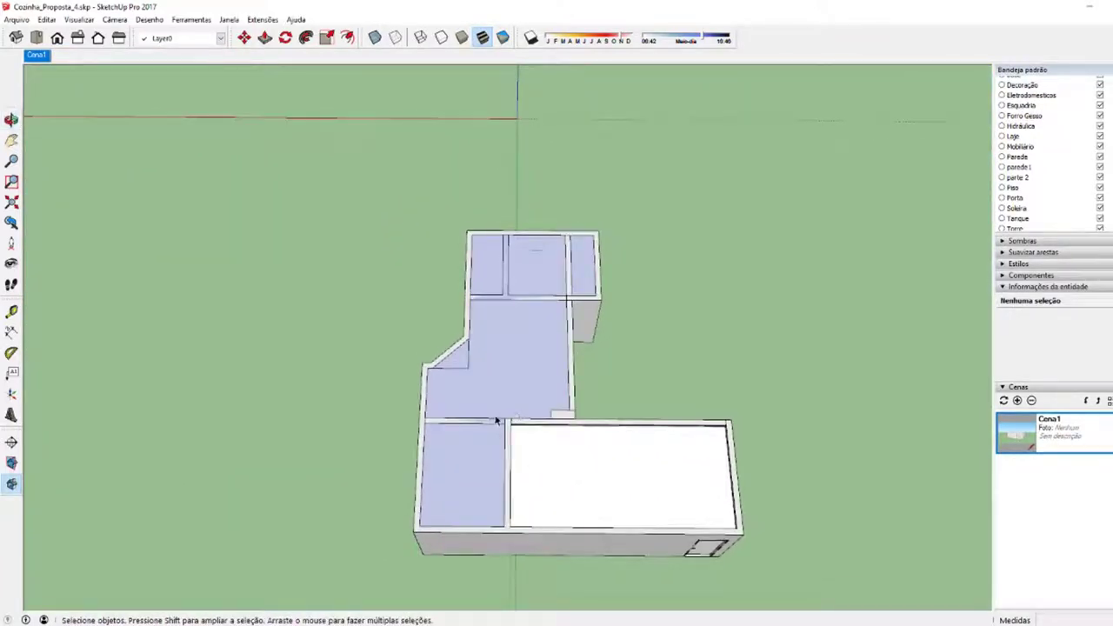
right_click(40, 58)
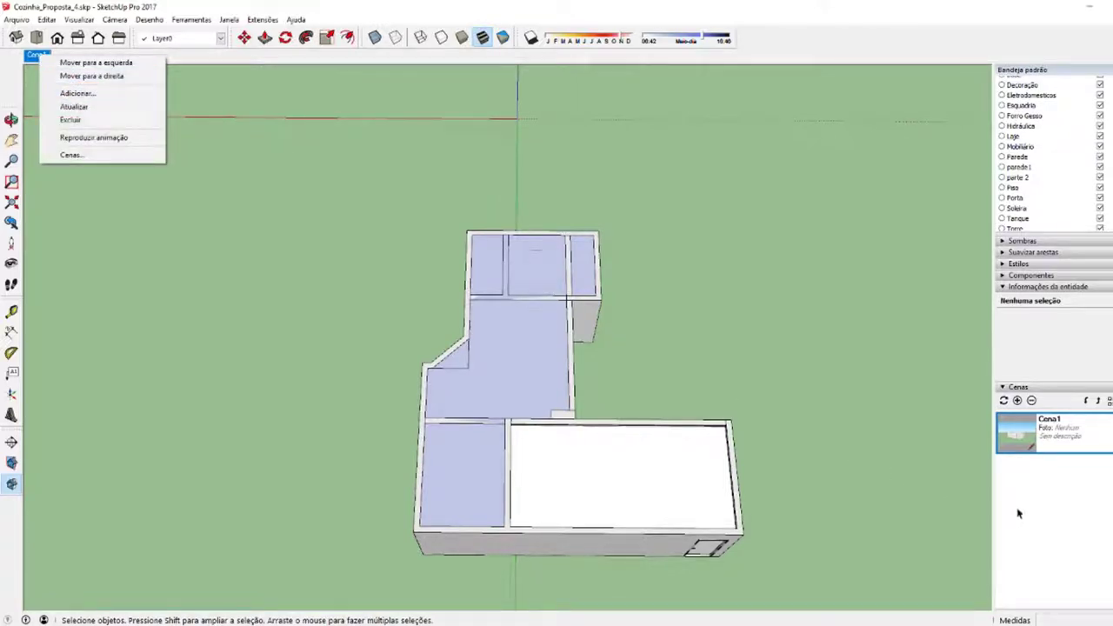
left_click(1017, 401)
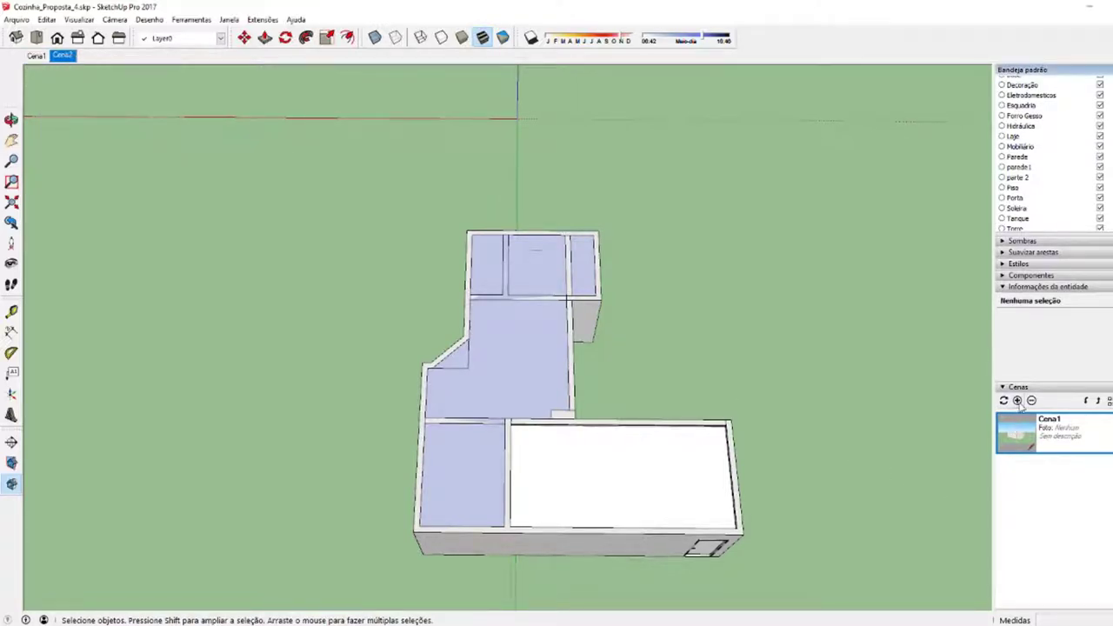
left_click(1017, 401)
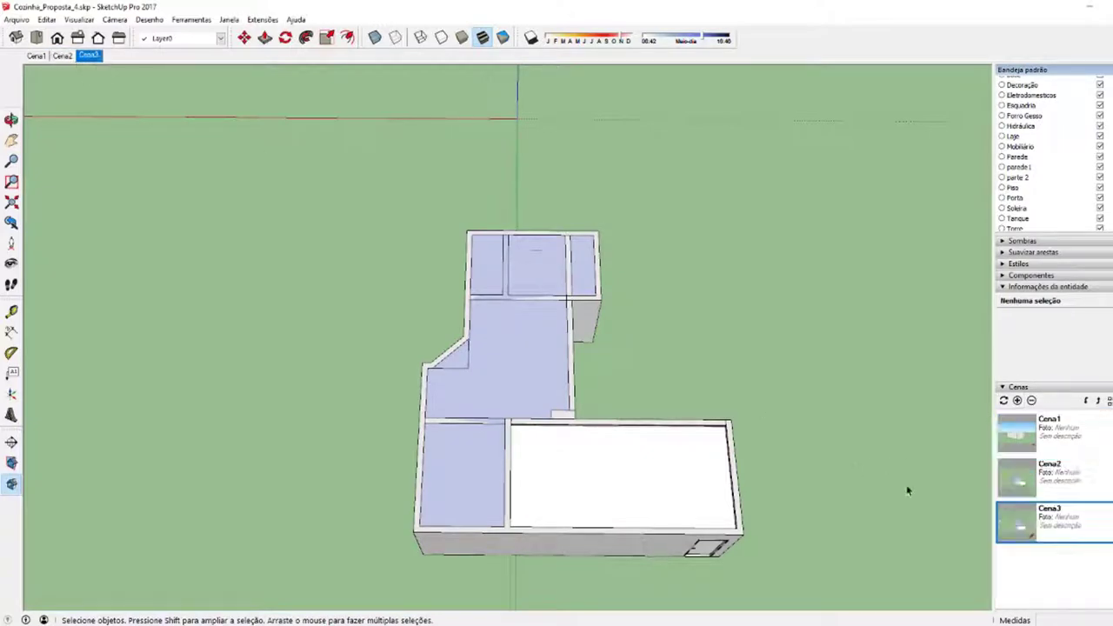
left_click(1031, 400)
left_click(562, 345)
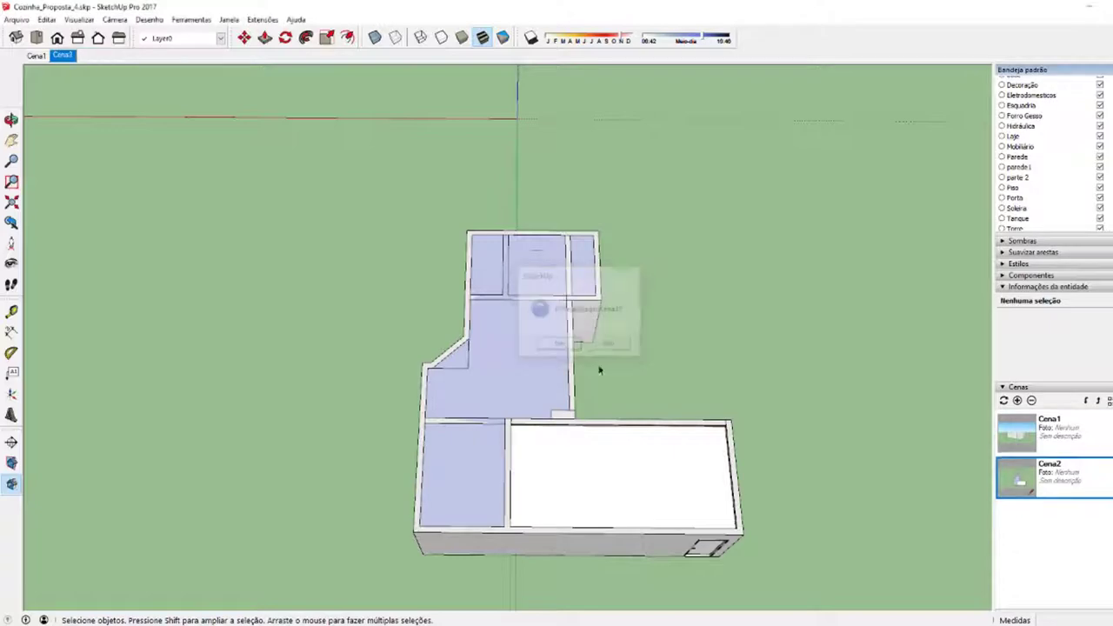
Compare the Cena1 and Cena2 tabs, then zoom and orbit to an oblique side view
left_click(42, 56)
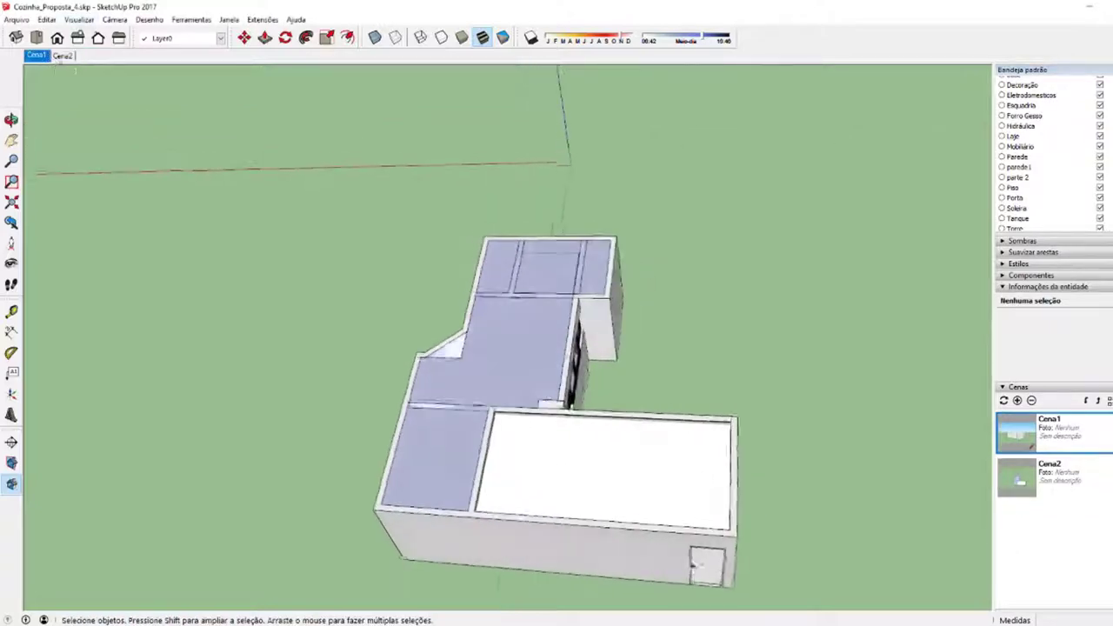
left_click(63, 55)
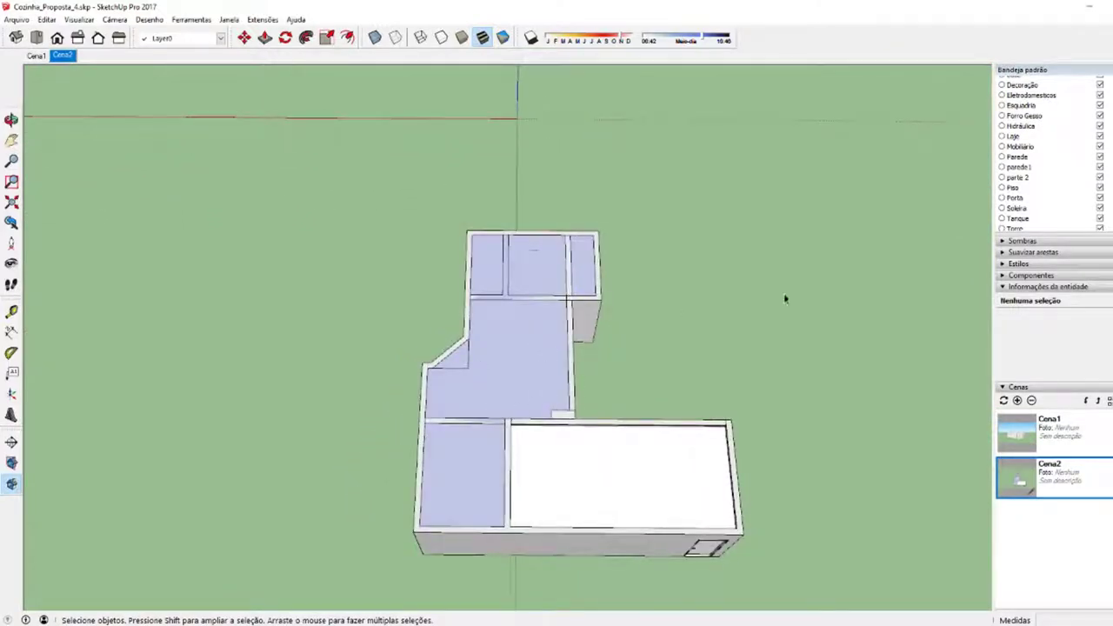
scroll(1052, 261, "up", 3)
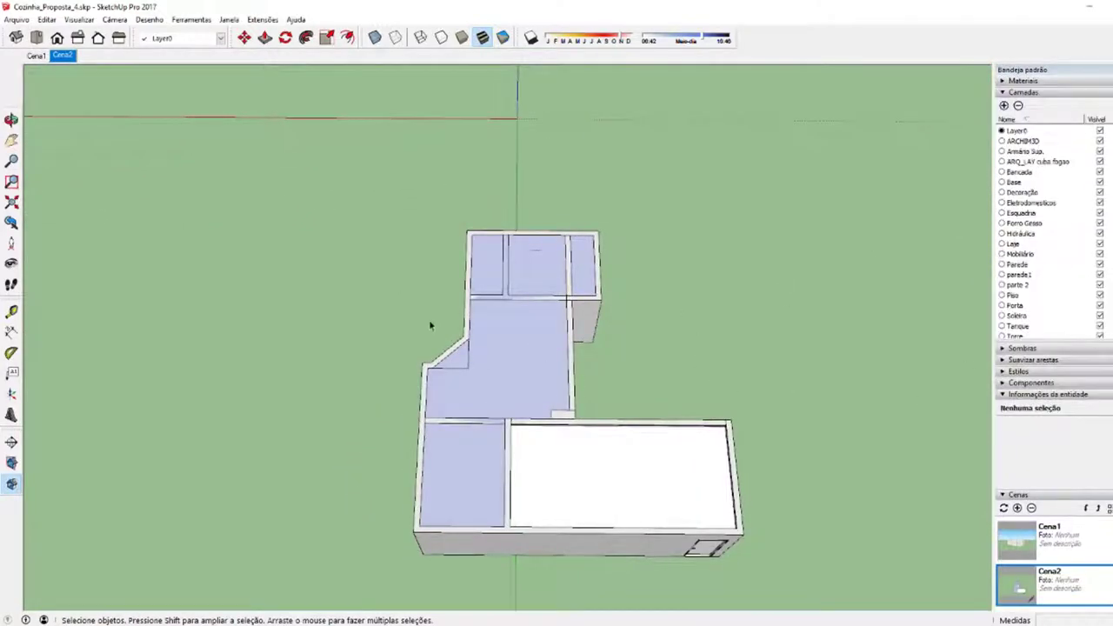
scroll(522, 460, "up", 3)
middle_click_drag(526, 463, 506, 450)
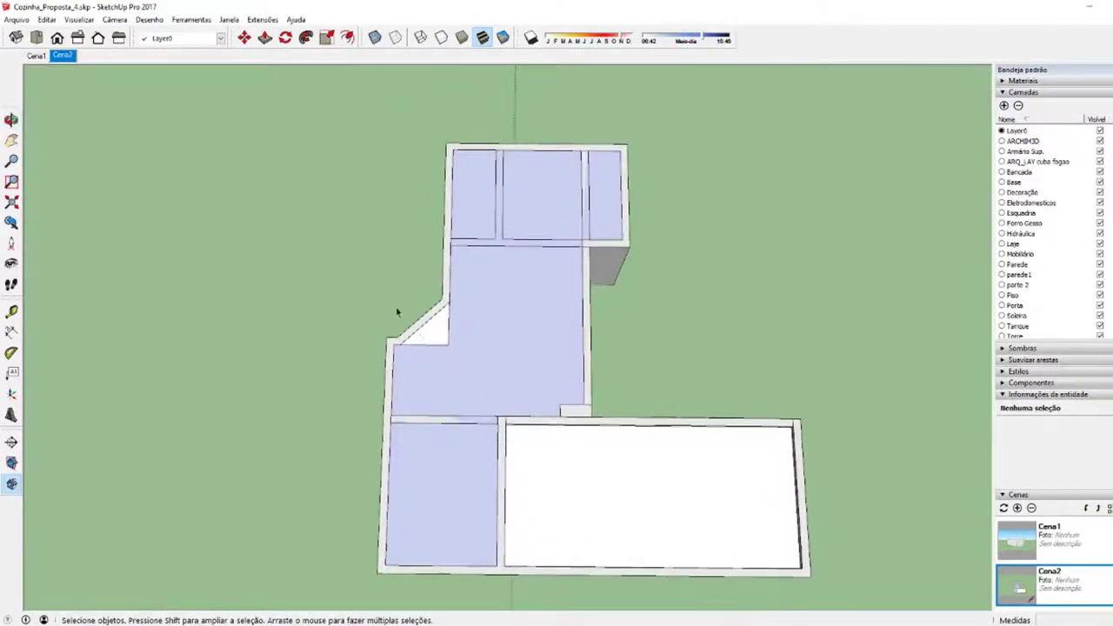
middle_click_drag(82, 134, 552, 490)
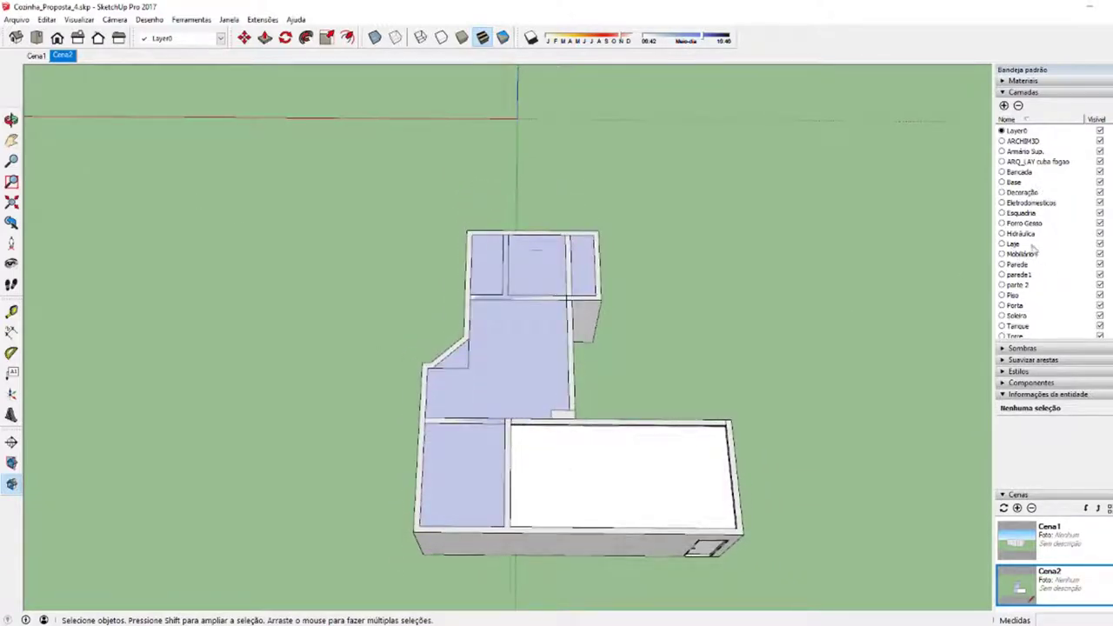
Hide the Forro Gesso layer, add the ceiling-free view as Cena3, and compare it with Cena2
left_click(1026, 225)
left_click(1100, 223)
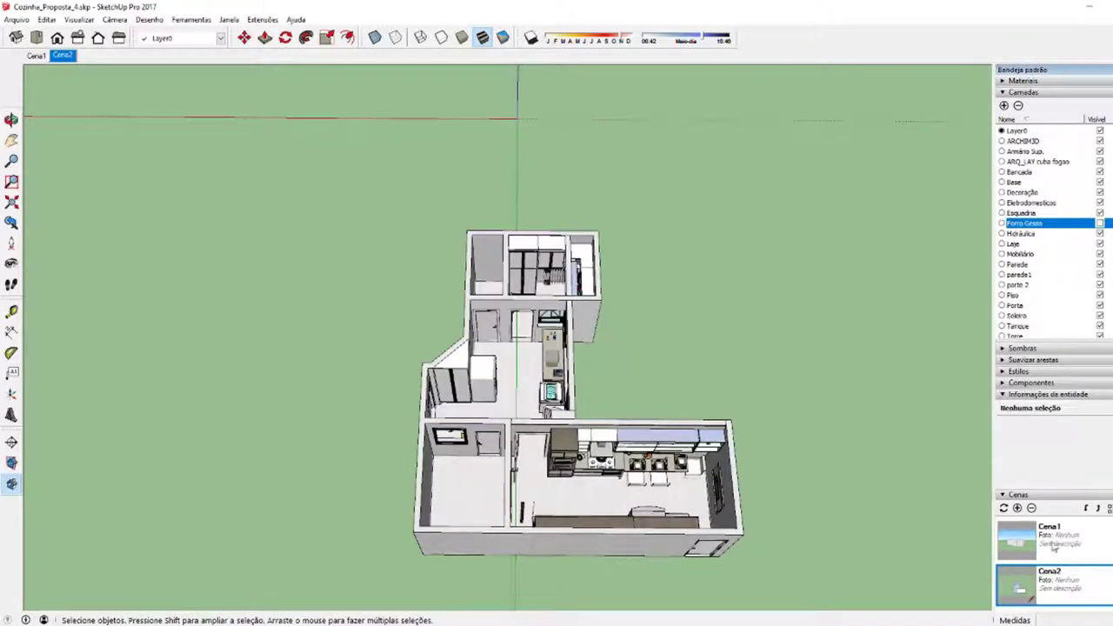
left_click(1017, 509)
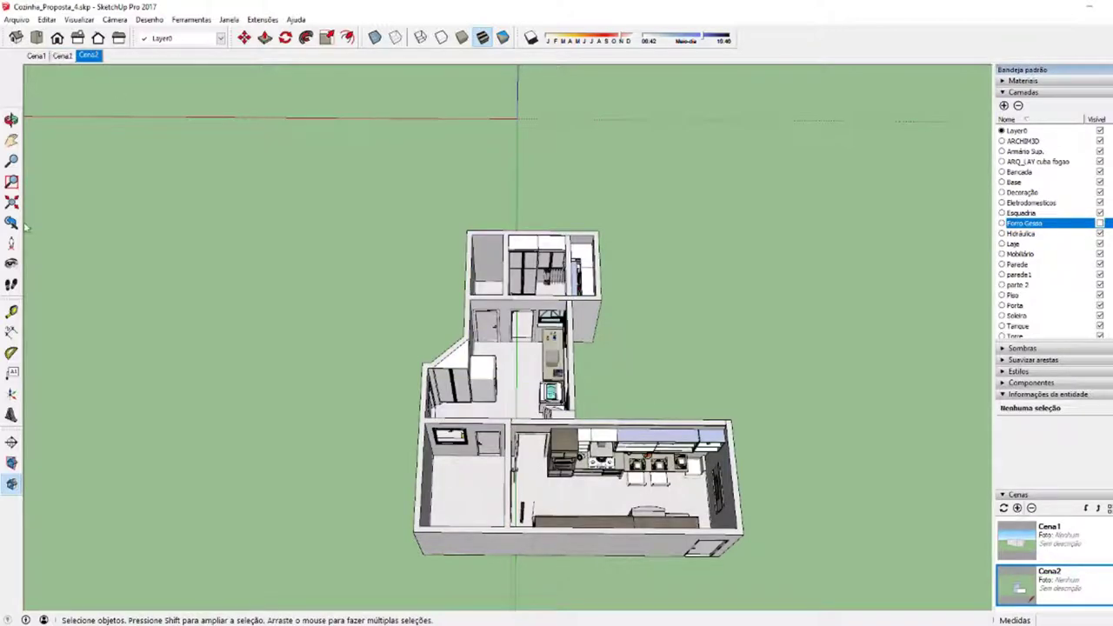
left_click(60, 56)
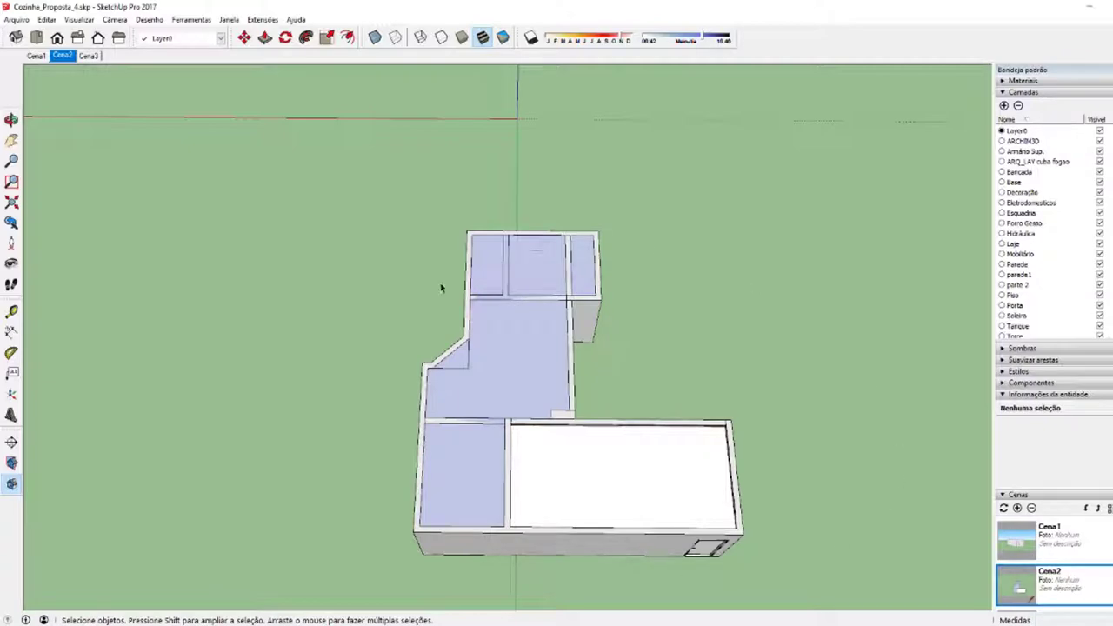
left_click(89, 57)
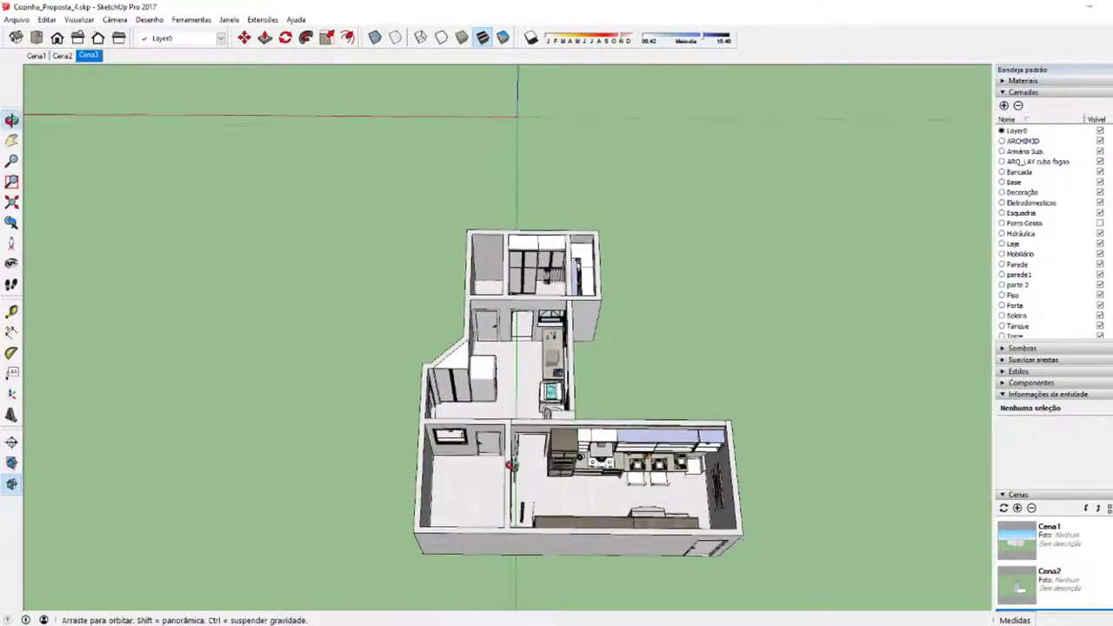
Look around the stove and counter at eye level, then return to Cena3 and zoom into a closer top-down view
scroll(487, 429, "up", 5)
mouse_move(532, 470)
middle_mouse_down()
mouse_move(522, 461)
mouse_move(574, 434)
mouse_move(628, 453)
middle_mouse_up()
scroll(628, 453, "up", 3)
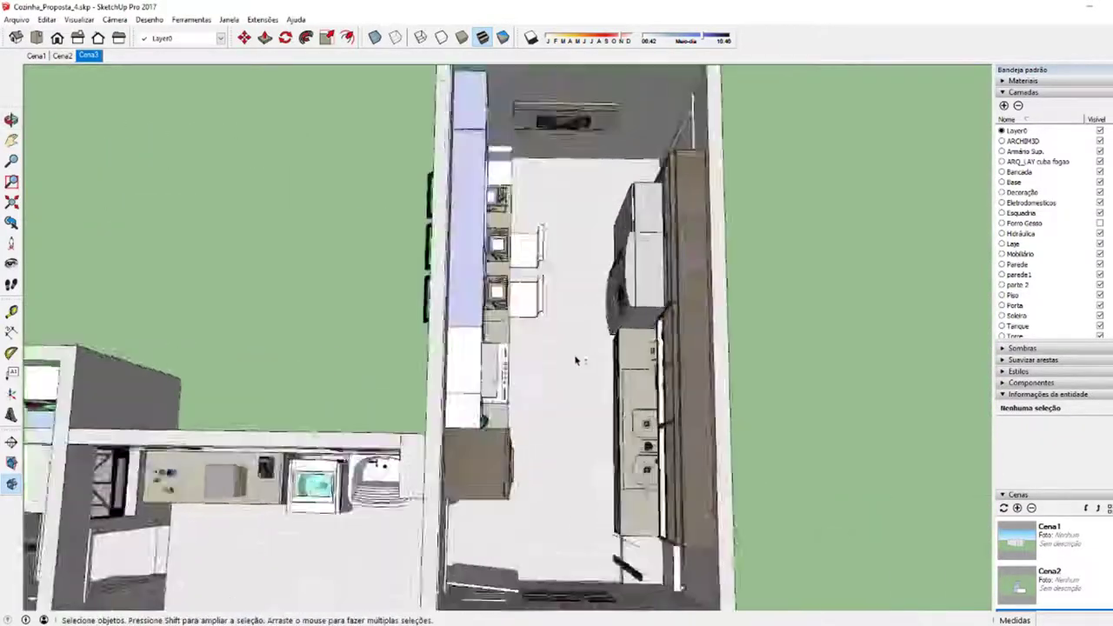
middle_click_drag(577, 360, 415, 479)
scroll(414, 479, "up", 3)
scroll(770, 266, "up", 3)
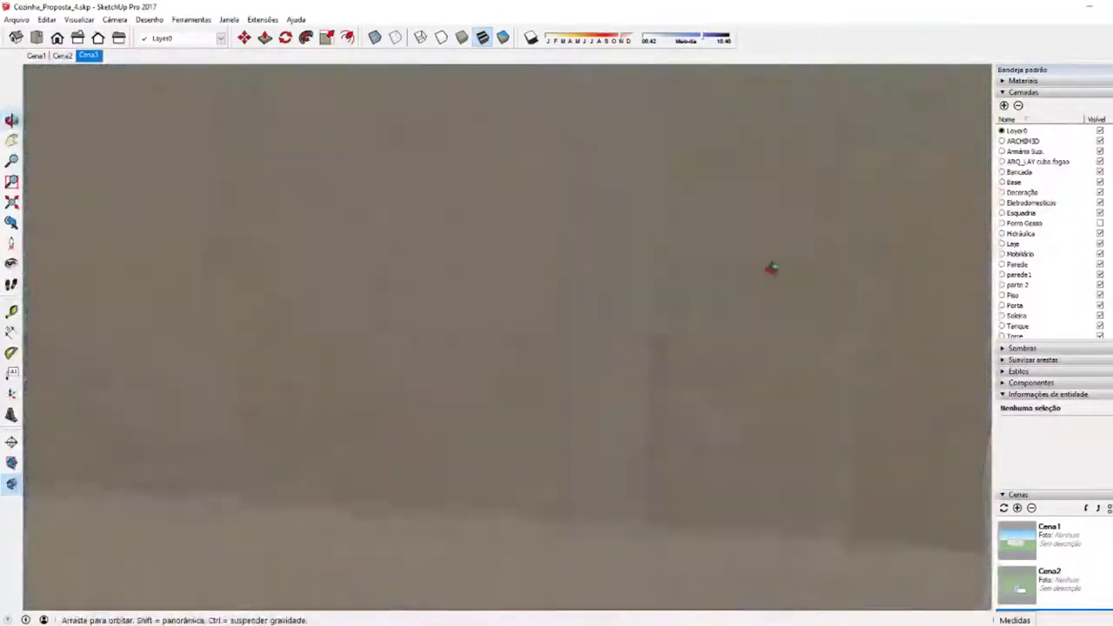
mouse_move(771, 266)
middle_mouse_down()
mouse_move(539, 365)
mouse_move(487, 357)
middle_mouse_up()
scroll(539, 365, "up", 2)
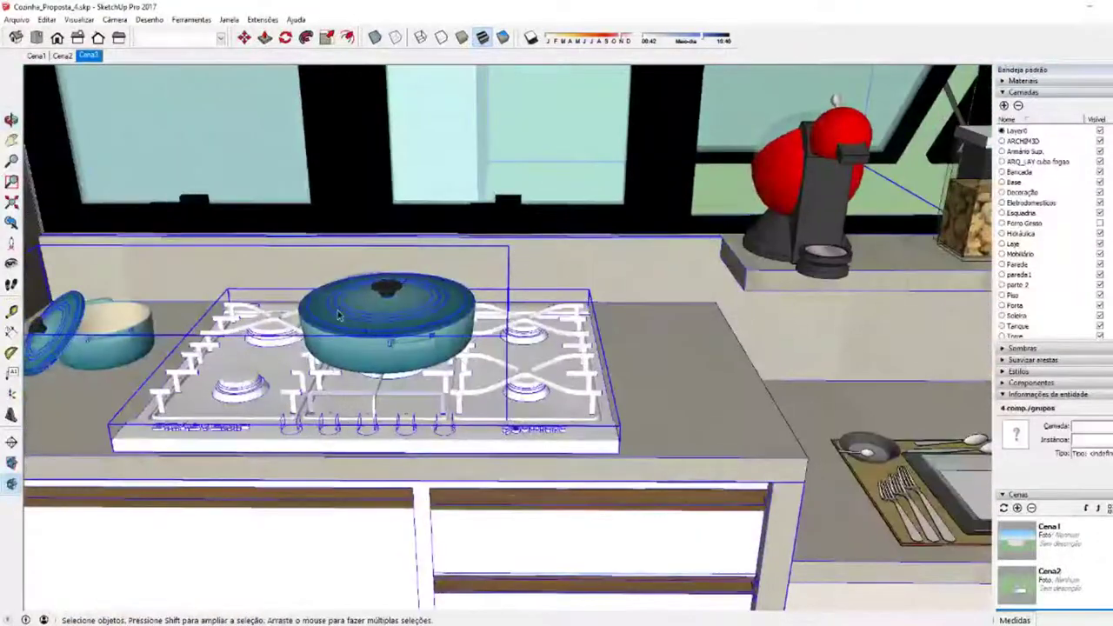
left_click(84, 56)
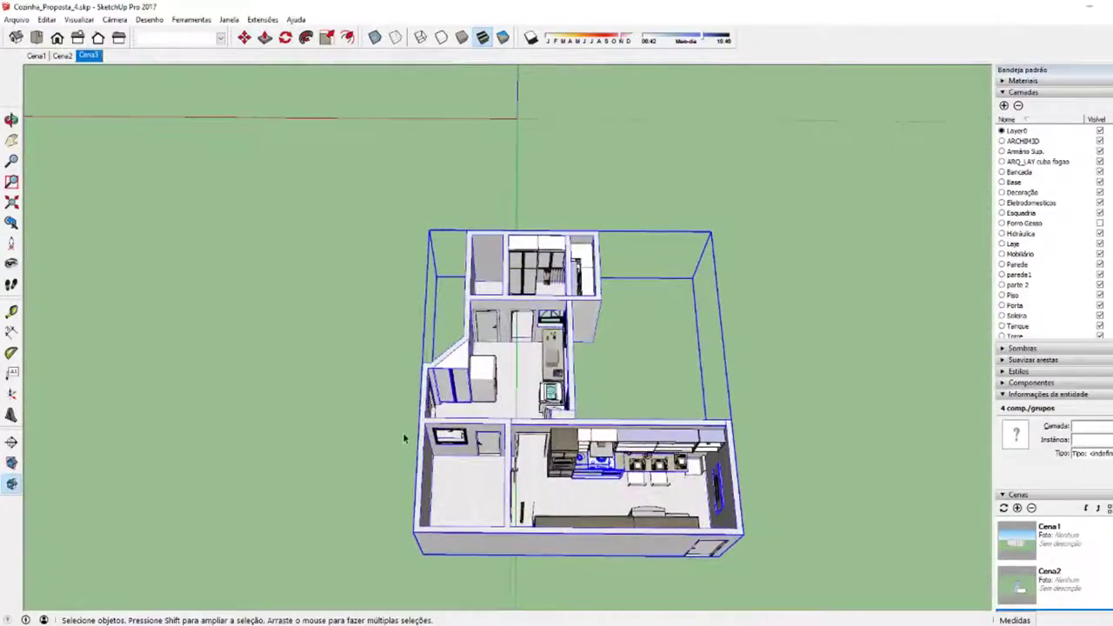
mouse_move(402, 432)
middle_mouse_down()
mouse_move(409, 461)
mouse_move(345, 452)
middle_mouse_up()
scroll(409, 461, "up", 5)
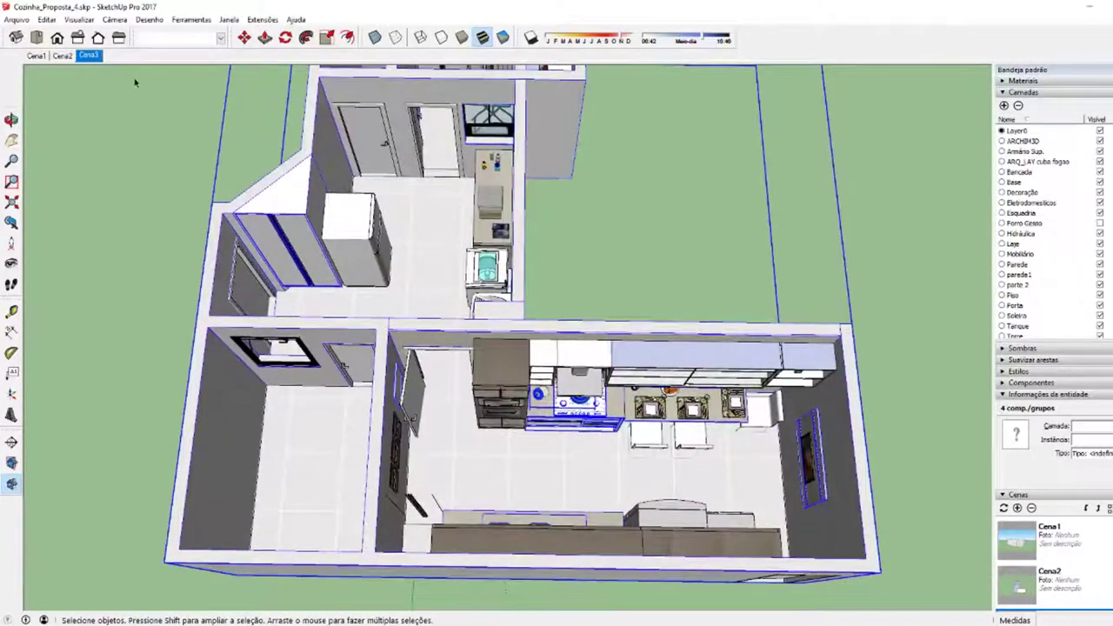
Update Cena3 with the current view, then orbit and compare the Cena2 and Cena3 views
right_click(91, 57)
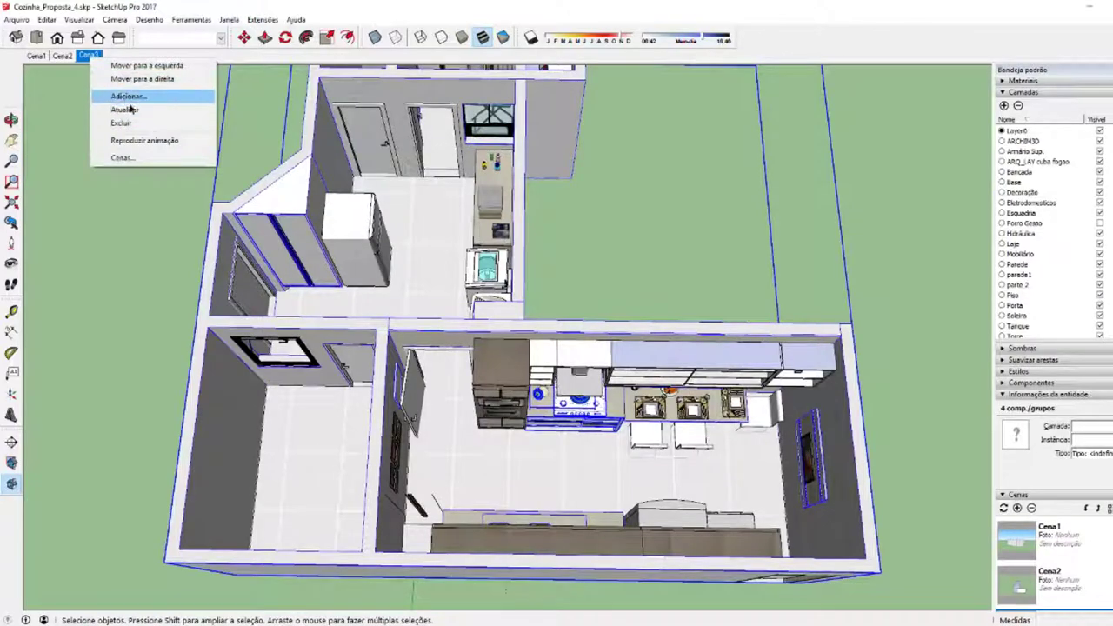
left_click(124, 108)
scroll(552, 393, "up", 2)
scroll(552, 393, "up", 2)
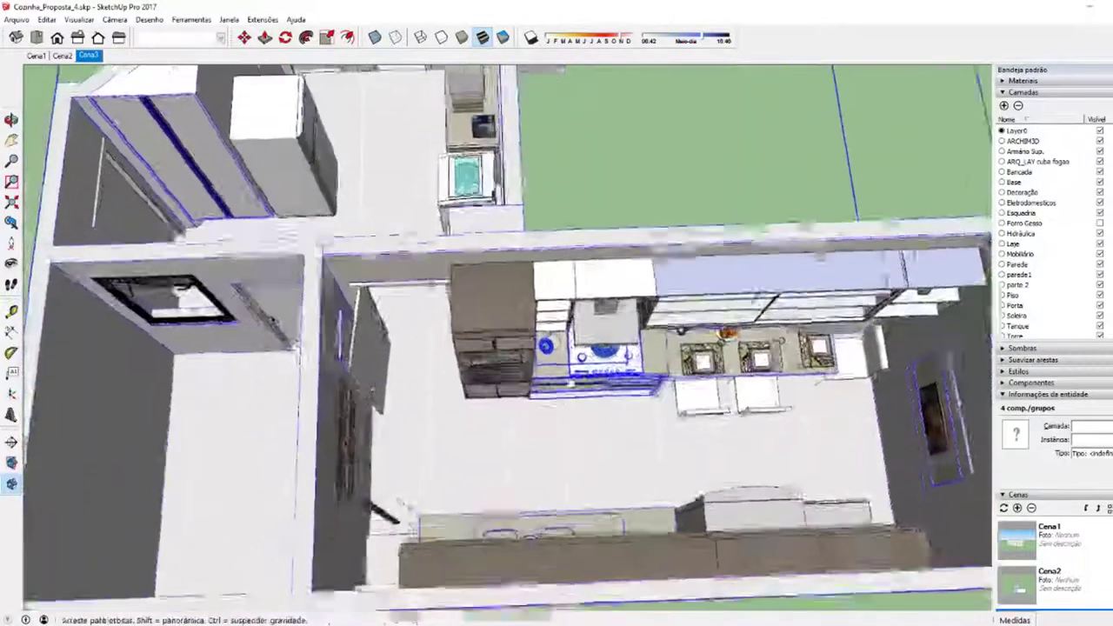
scroll(552, 393, "up", 3)
scroll(552, 393, "up", 3)
middle_click_drag(552, 393, 174, 248)
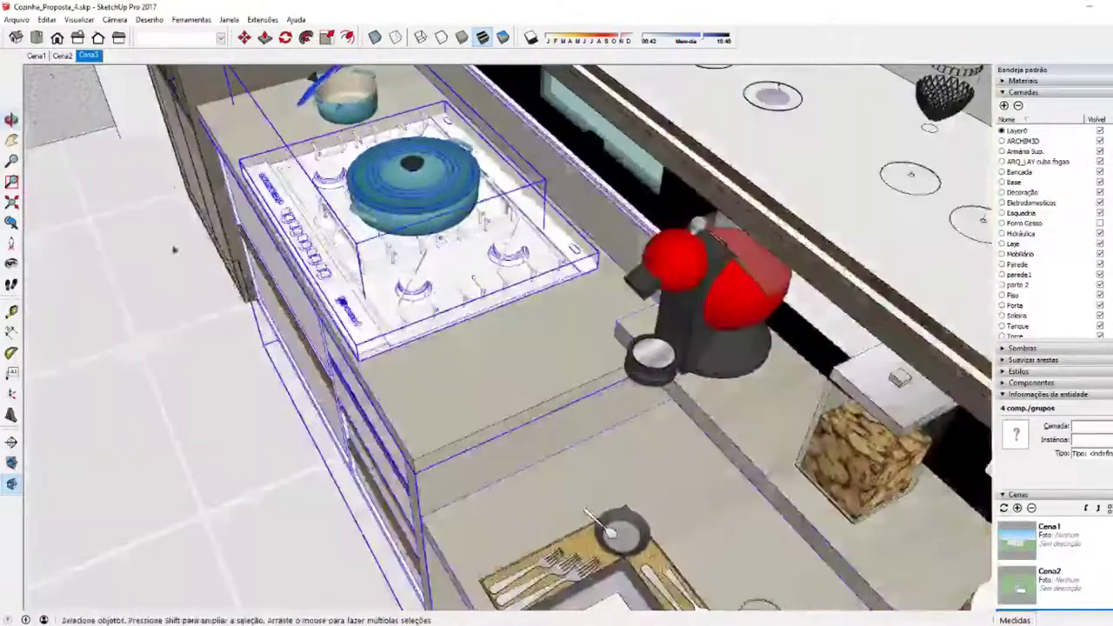
left_click(89, 56)
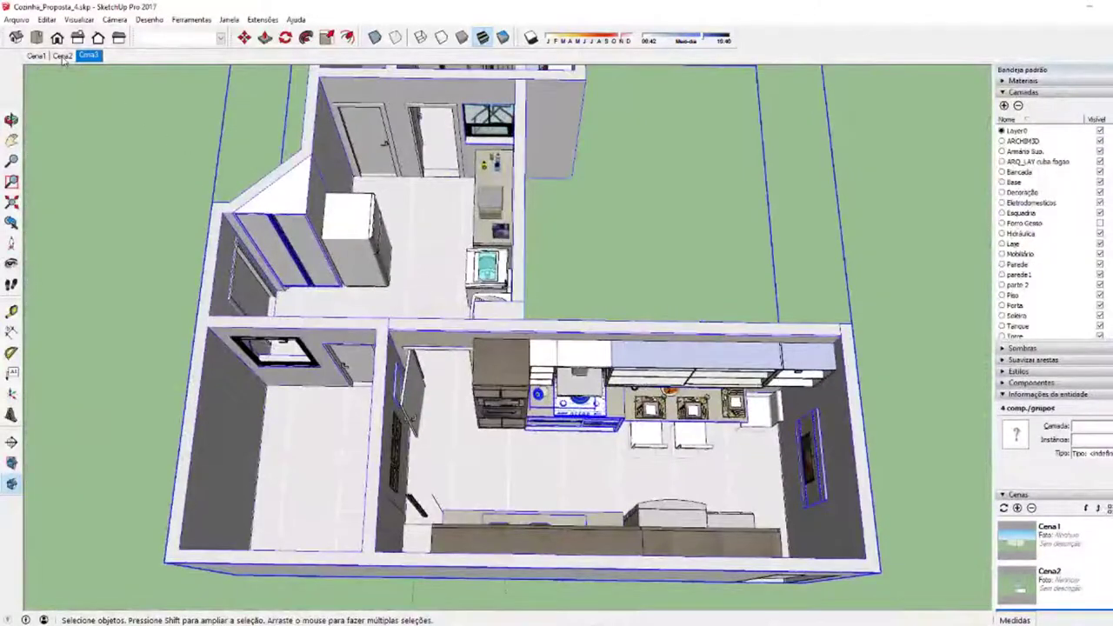
left_click(63, 56)
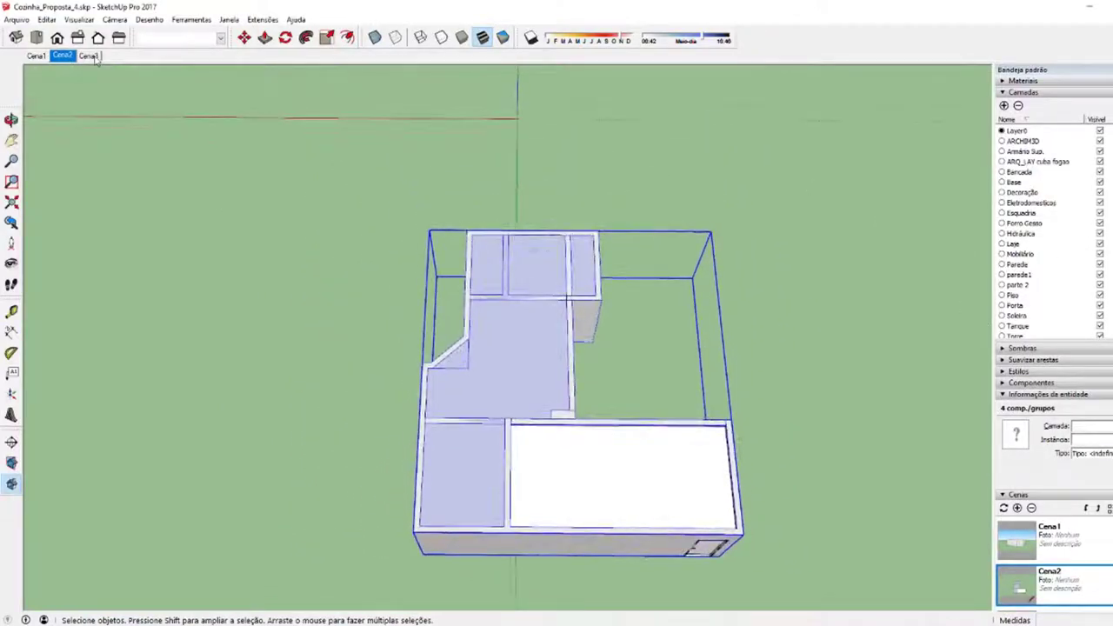
left_click(89, 56)
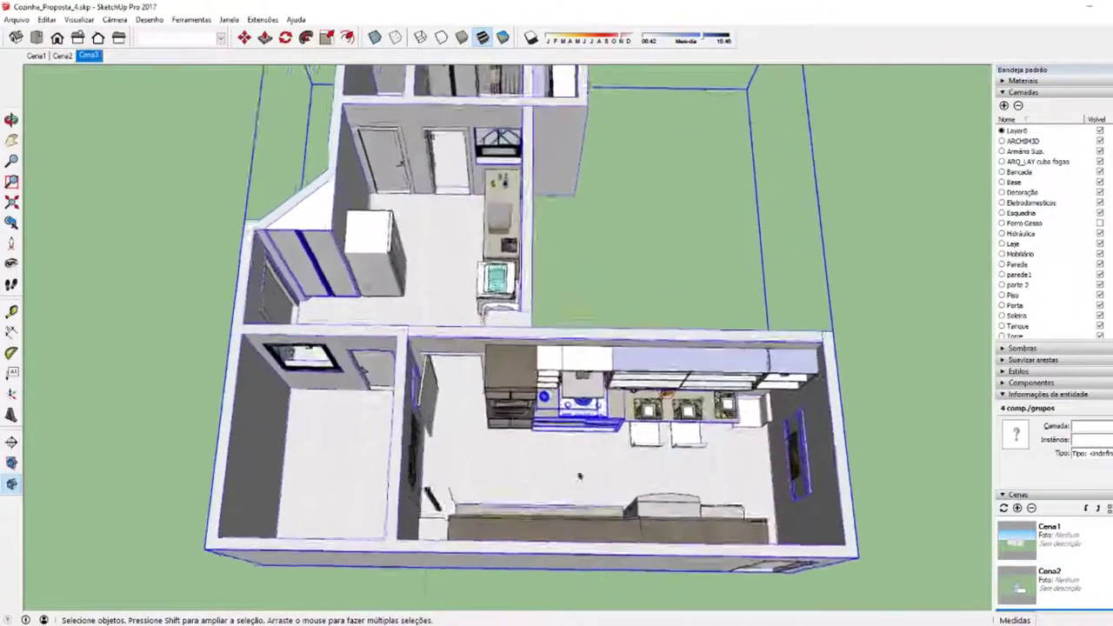
Select the tall cabinet beside the cooktop and hide its Torre layer
left_click(654, 412)
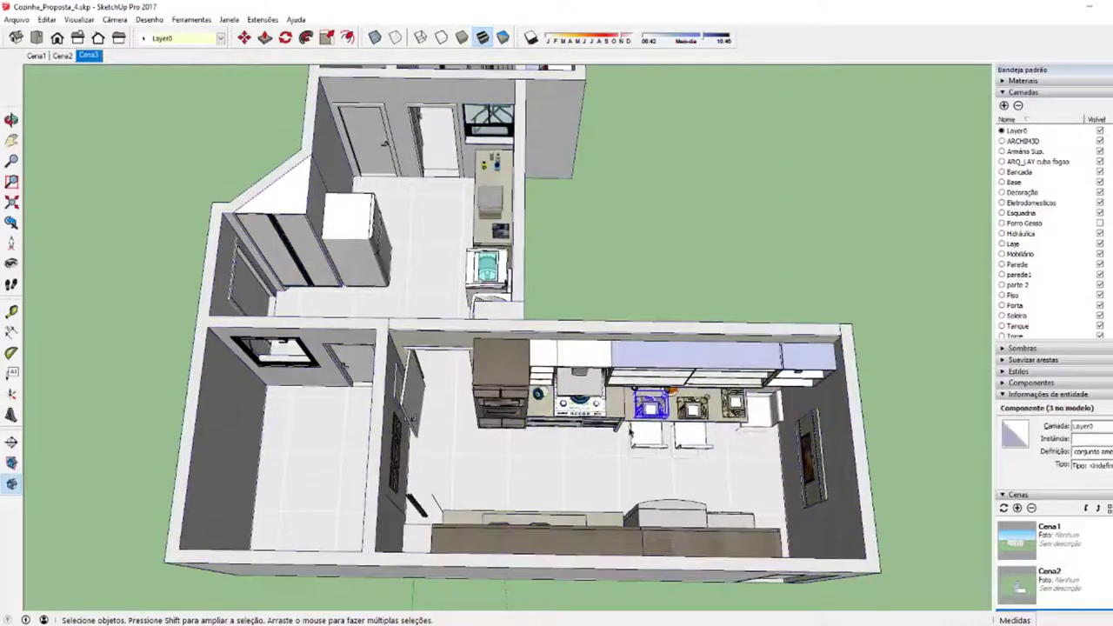
left_click(588, 416)
left_click(515, 403)
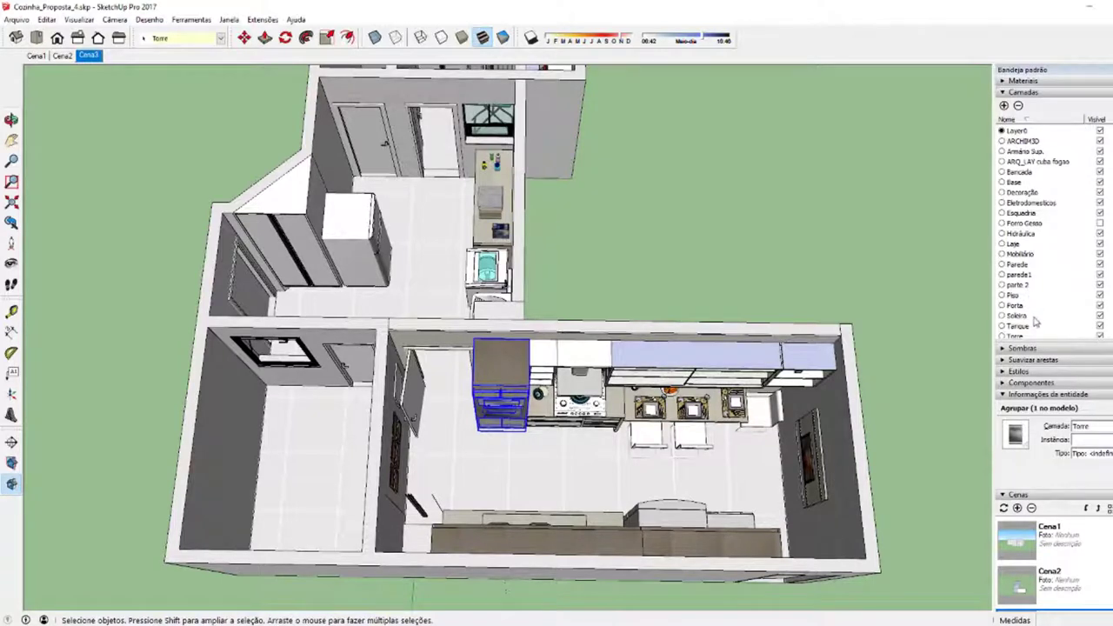
scroll(1035, 321, "down", 1)
left_click(1030, 315)
left_click(1099, 315)
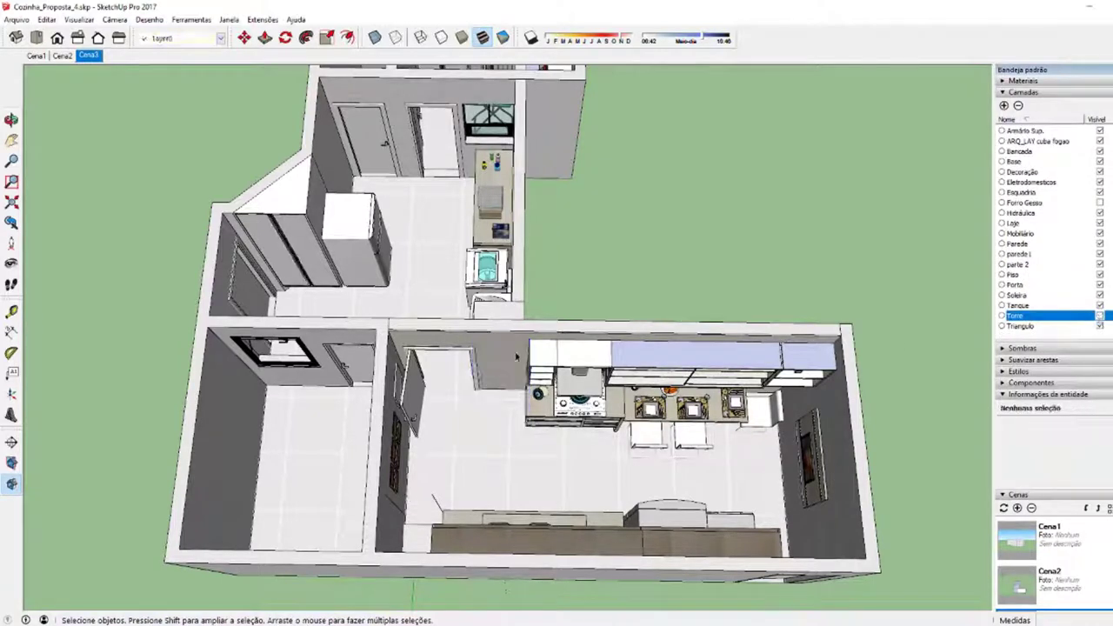
right_click(88, 56)
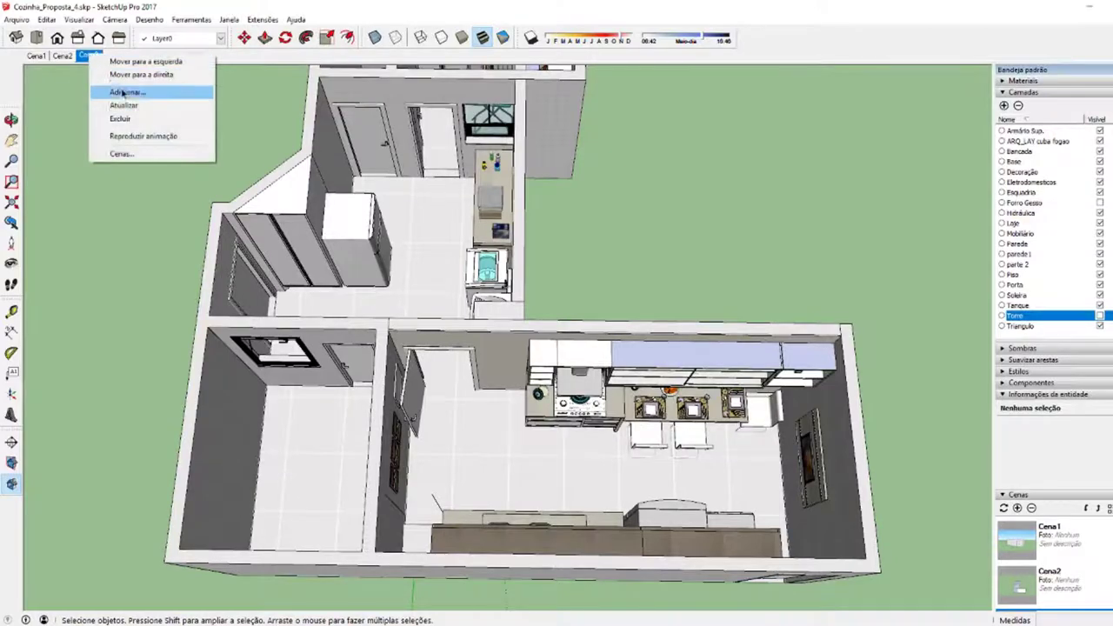
Add the current close-up of the counter and cooktop as a new scene, Cena4
left_click(88, 56)
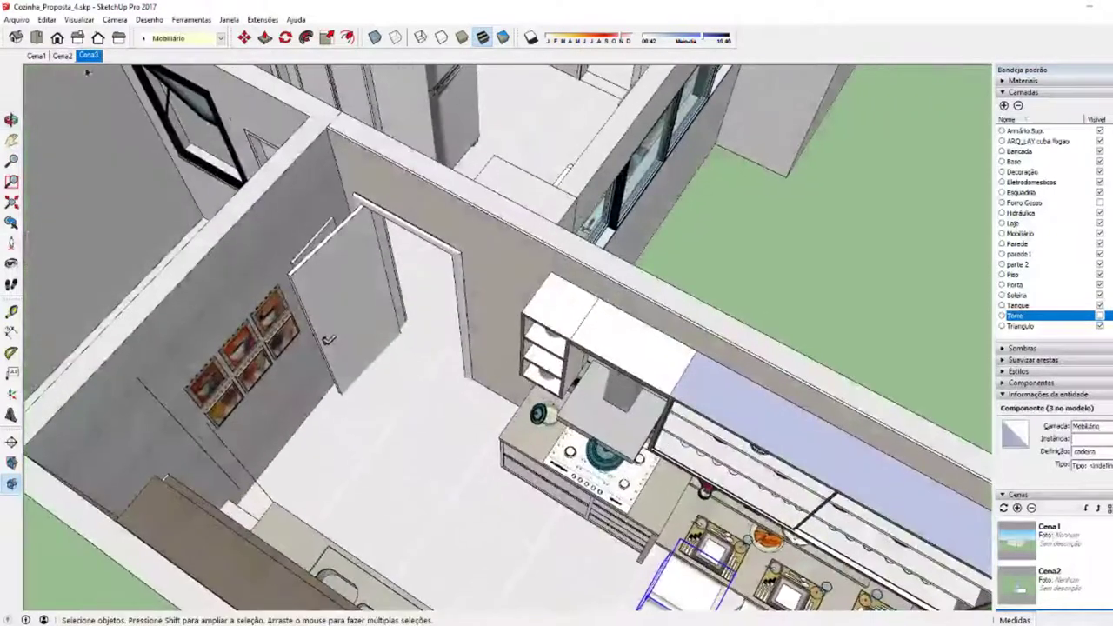
right_click(88, 56)
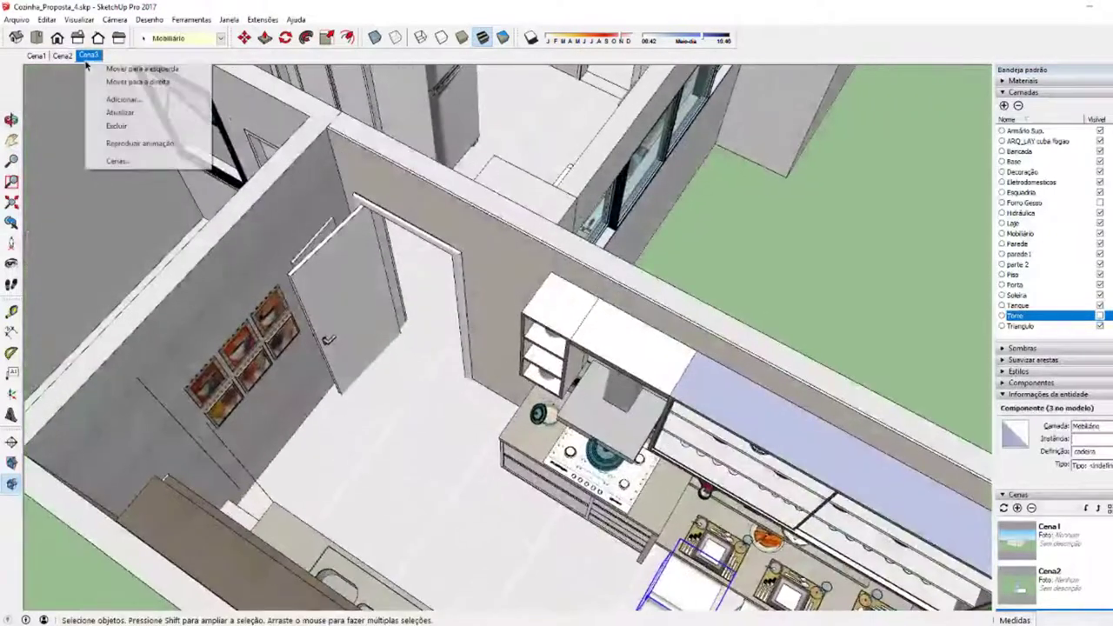
left_click(130, 99)
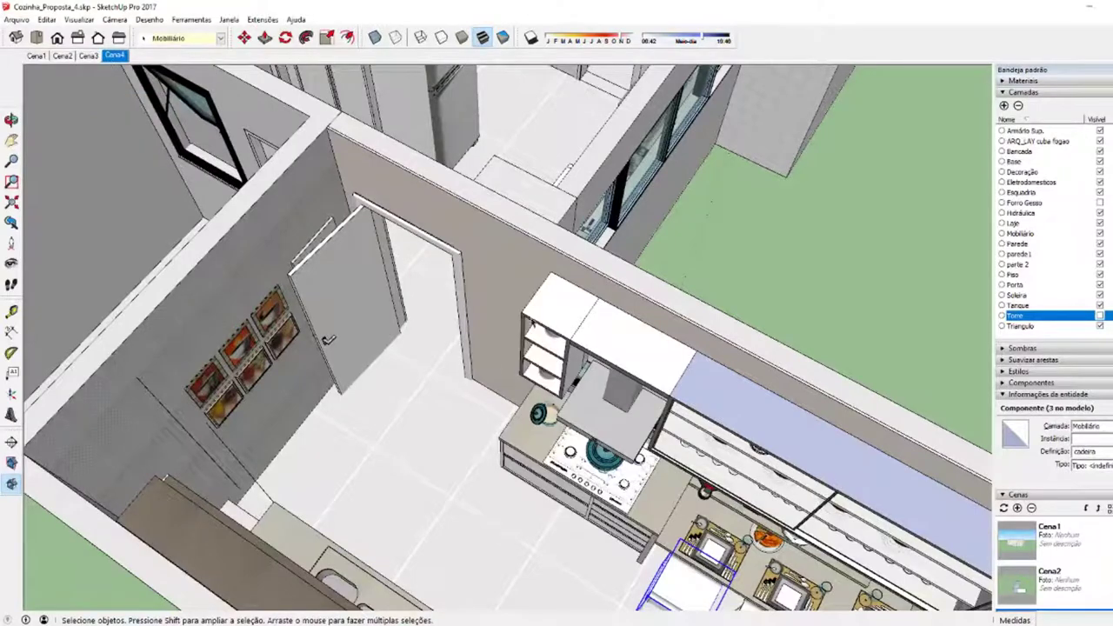
Switch between scenes Cena3, Cena4 and Cena2 to compare the saved views
left_click(87, 56)
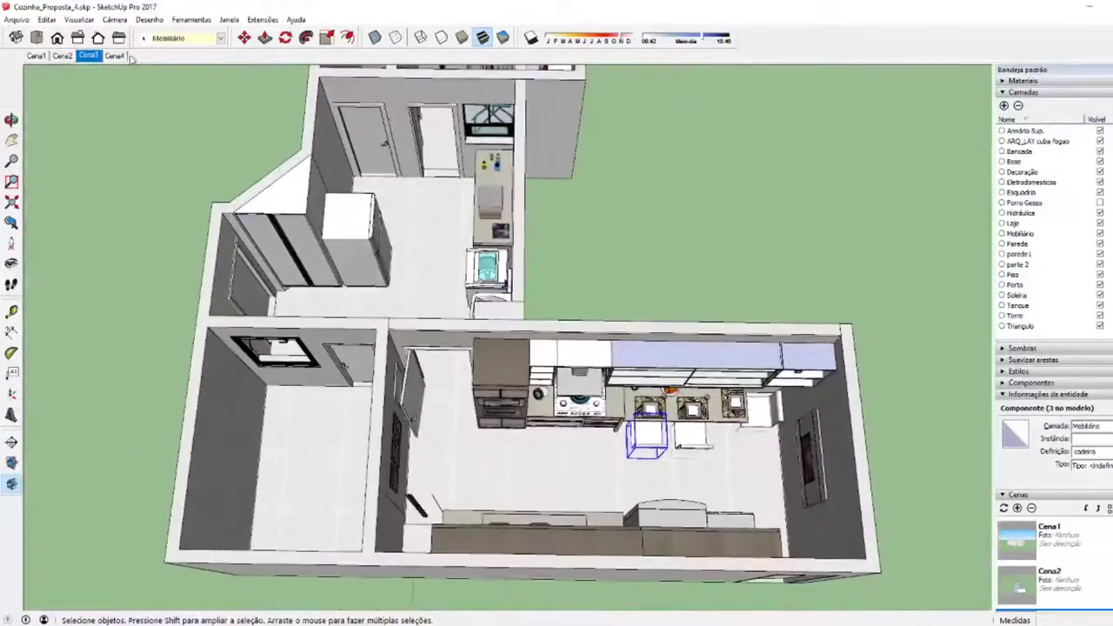
left_click(120, 58)
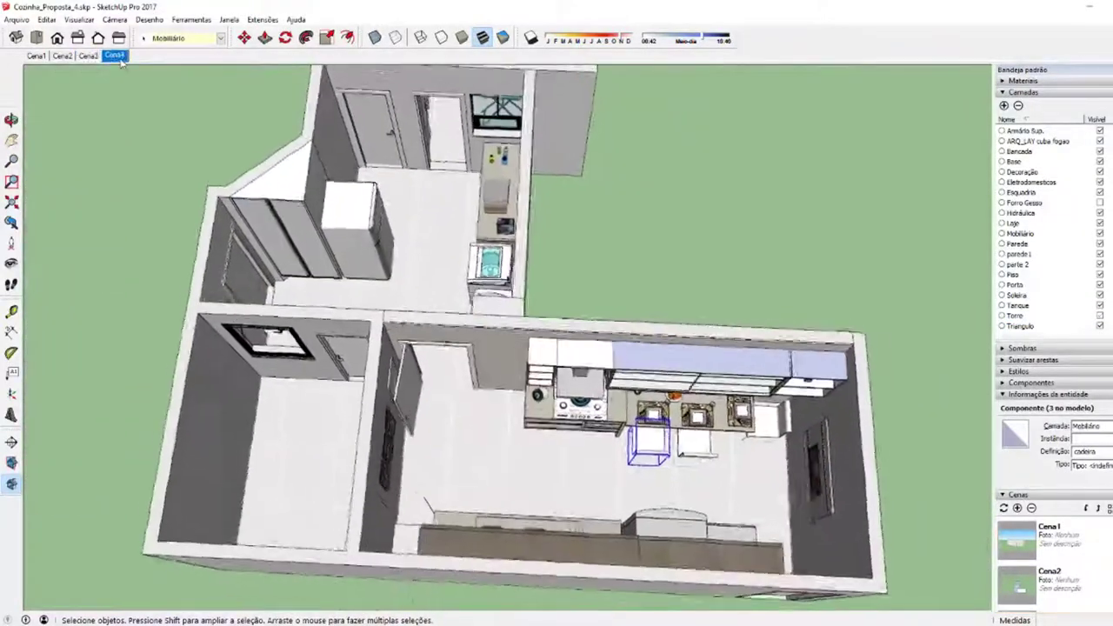
left_click(63, 56)
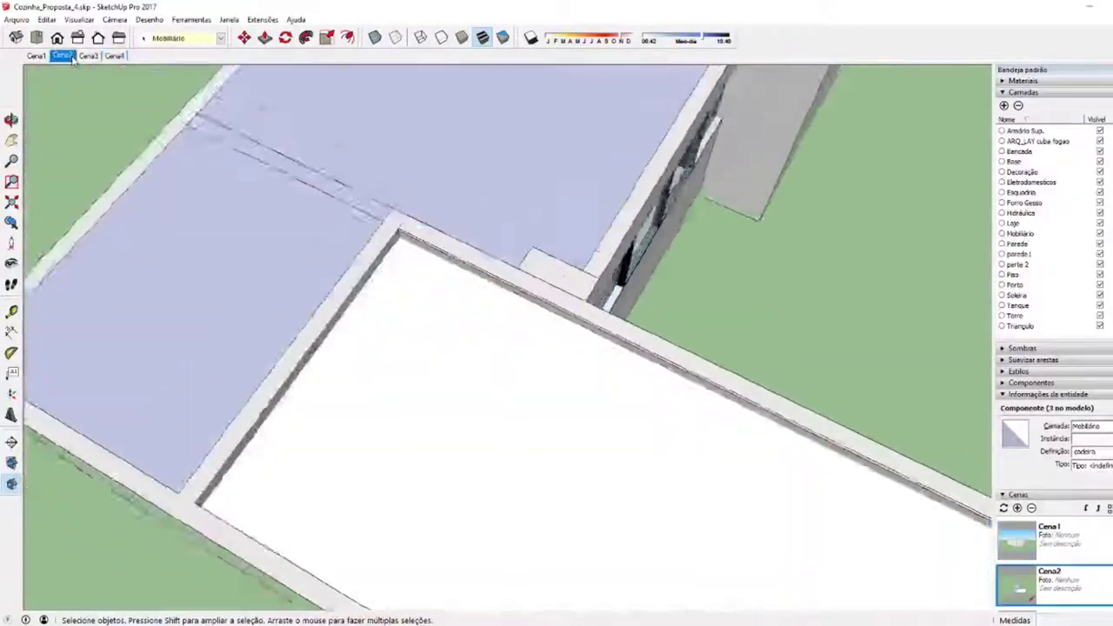
Delete scenes Cena4 and Cena3, confirming each deletion with Sim
left_click(88, 56)
right_click(114, 56)
left_click(122, 76)
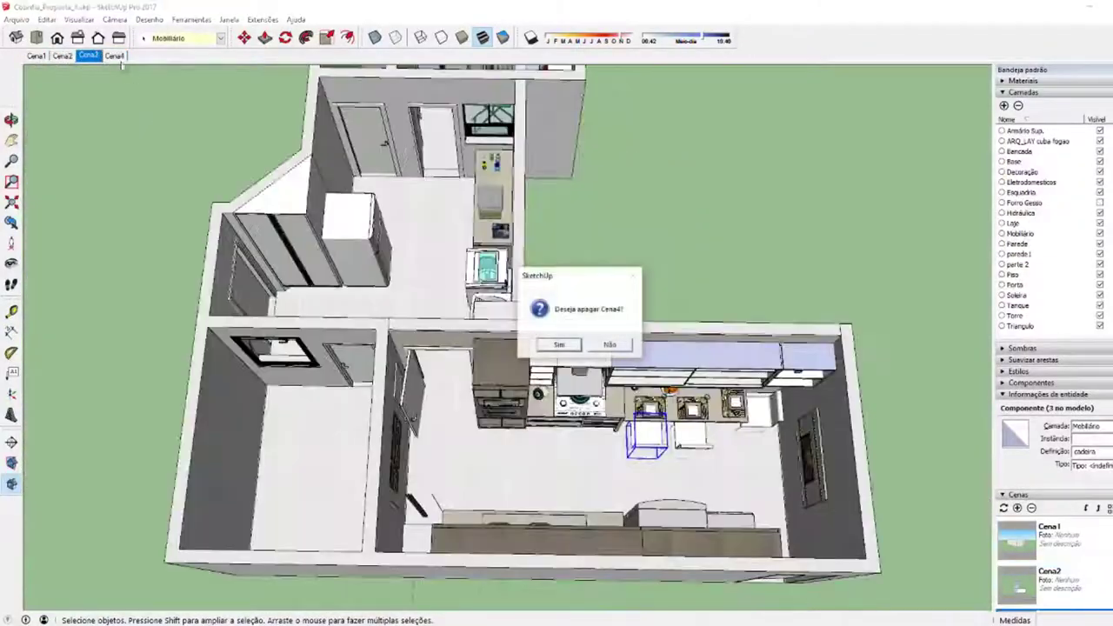
left_click(559, 344)
right_click(93, 57)
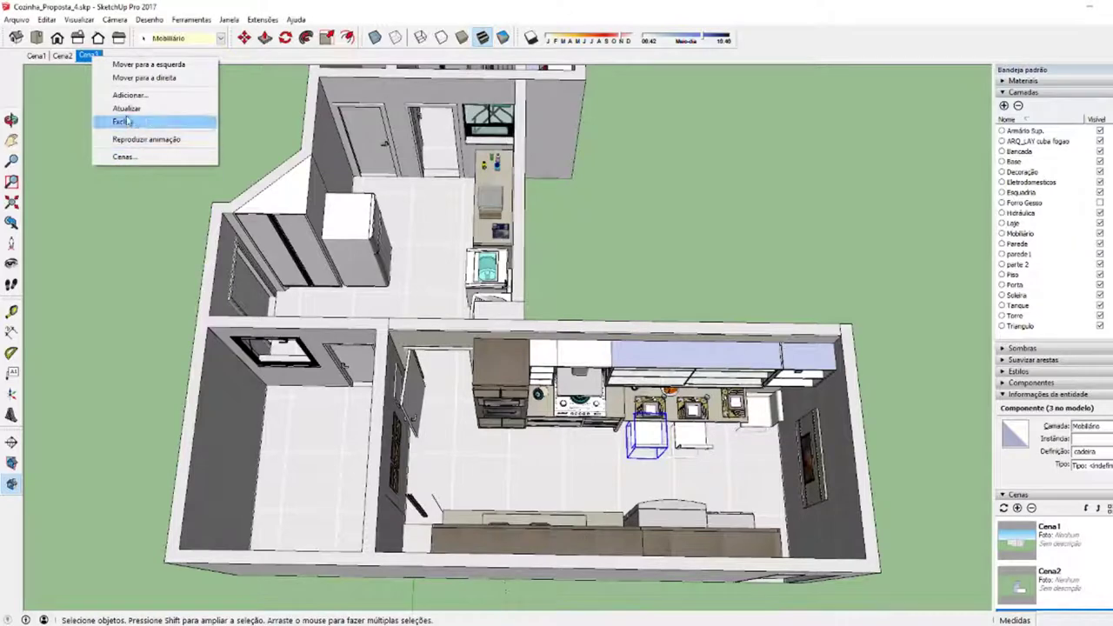
left_click(130, 120)
left_click(559, 344)
Delete the remaining scenes Cena2 and Cena1, confirming each with Sim
right_click(63, 56)
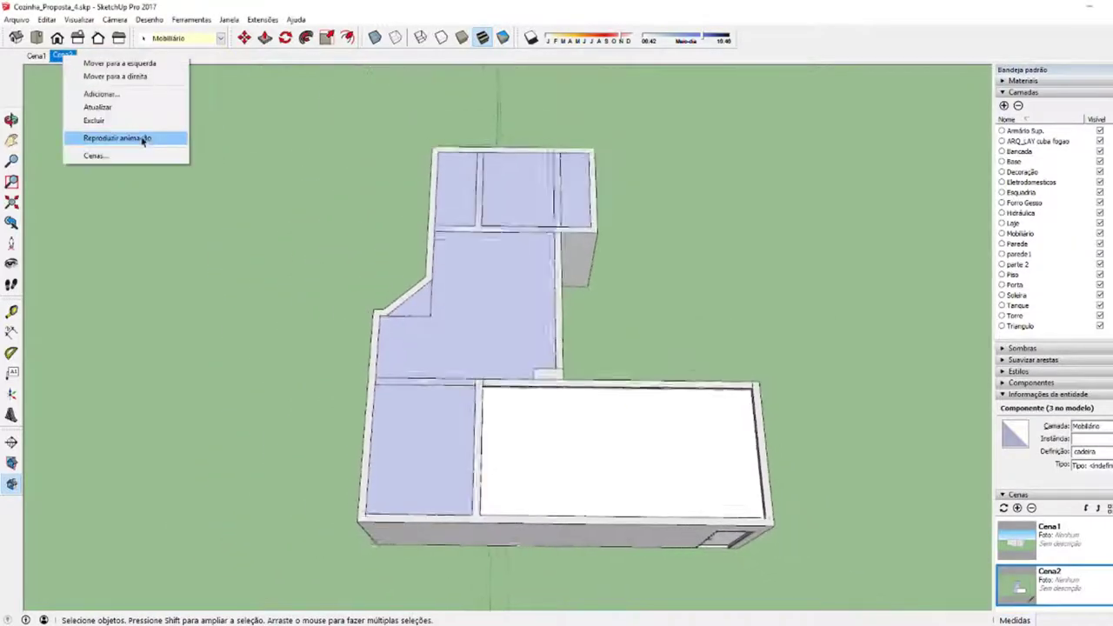
left_click(130, 118)
left_click(559, 346)
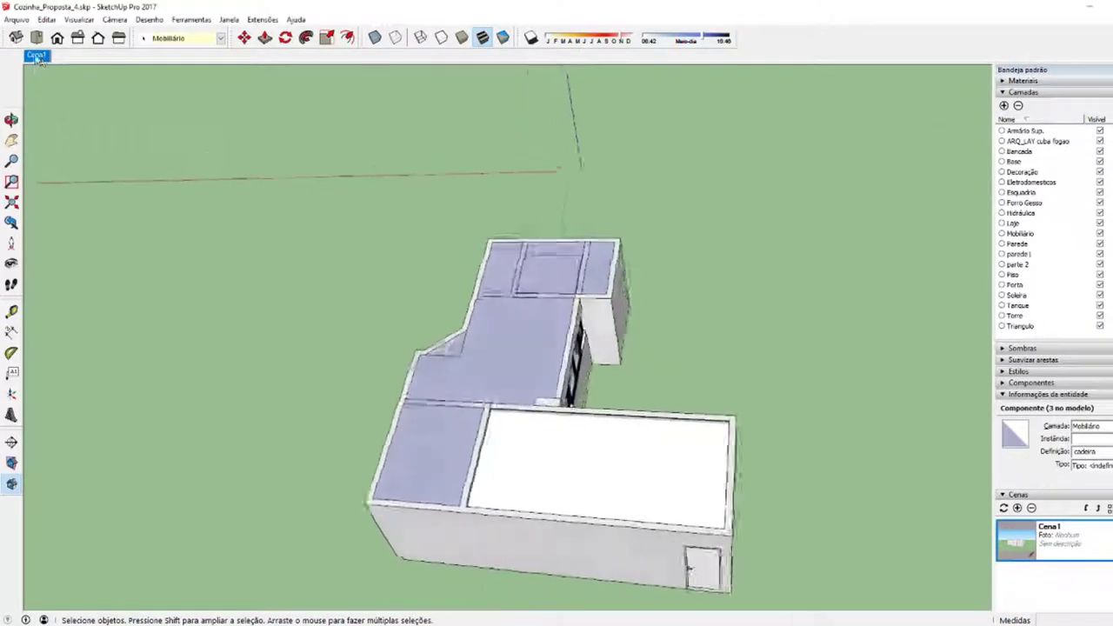
right_click(35, 55)
left_click(64, 120)
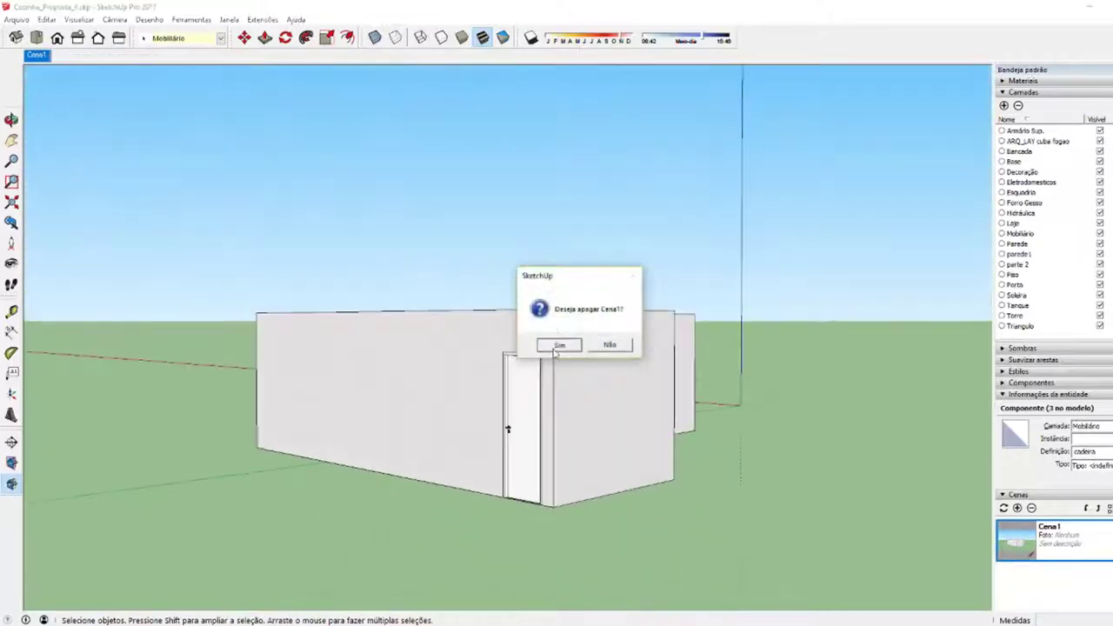
left_click(559, 345)
mouse_move(499, 290)
middle_mouse_down()
mouse_move(343, 397)
mouse_move(346, 343)
mouse_move(417, 136)
mouse_move(417, 363)
middle_mouse_up()
scroll(477, 455, "up", 3)
scroll(411, 450, "up", 3)
scroll(412, 449, "up", 3)
scroll(412, 434, "up", 2)
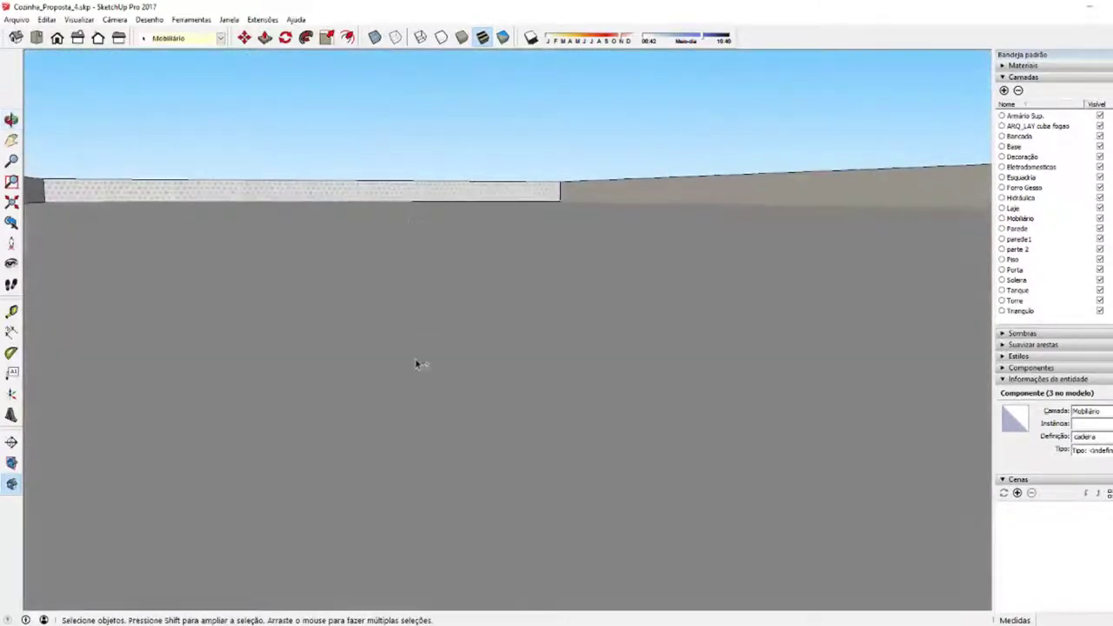
Zoom and orbit to an eye-level view of the pictured back wall, fridge left, cooktop right
scroll(417, 364, "up", 3)
mouse_move(444, 246)
middle_mouse_down()
mouse_move(429, 182)
mouse_move(443, 373)
mouse_move(459, 365)
mouse_move(363, 478)
middle_mouse_up()
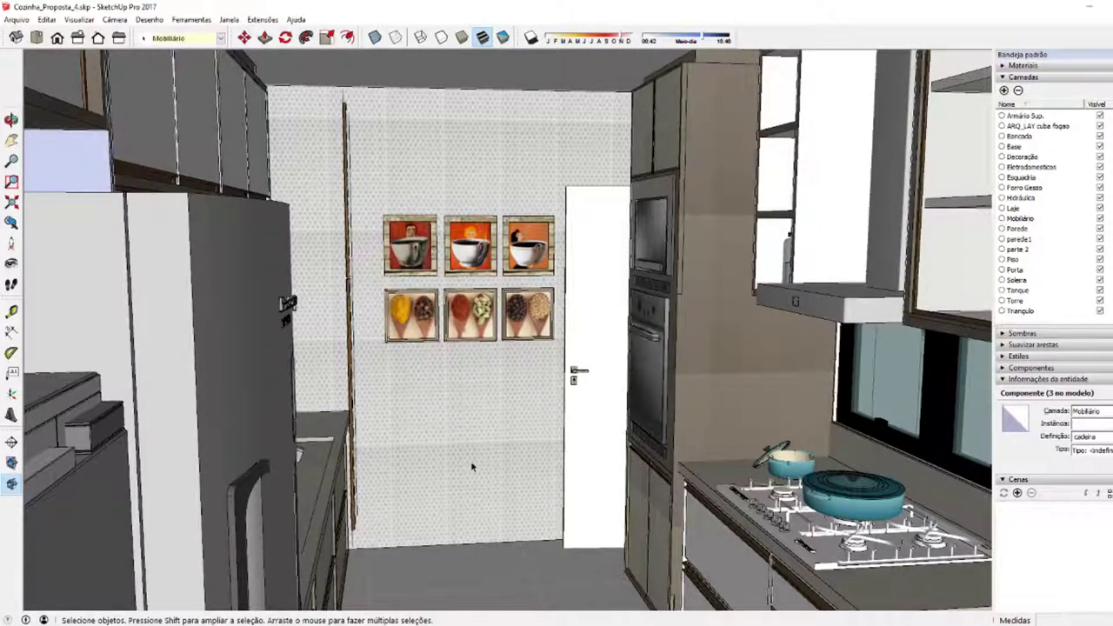
mouse_move(472, 467)
middle_mouse_down()
mouse_move(440, 455)
mouse_move(446, 463)
middle_mouse_up()
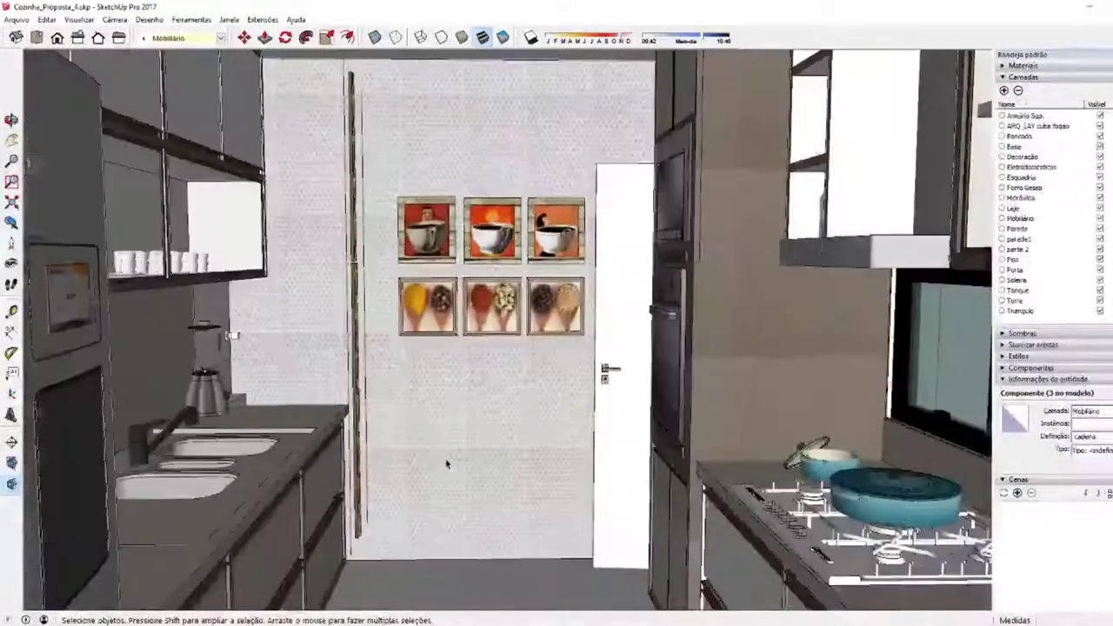
scroll(447, 461, "up", 3)
scroll(447, 462, "down", 2)
scroll(446, 464, "down", 3)
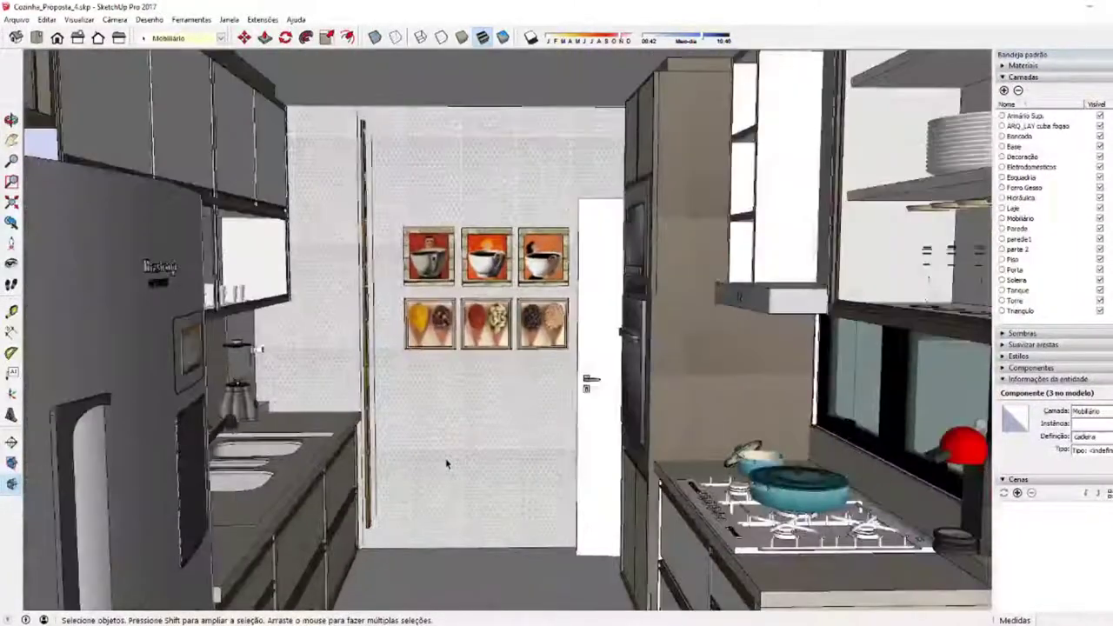
mouse_move(446, 463)
middle_mouse_down()
mouse_move(589, 451)
mouse_move(462, 428)
middle_mouse_up()
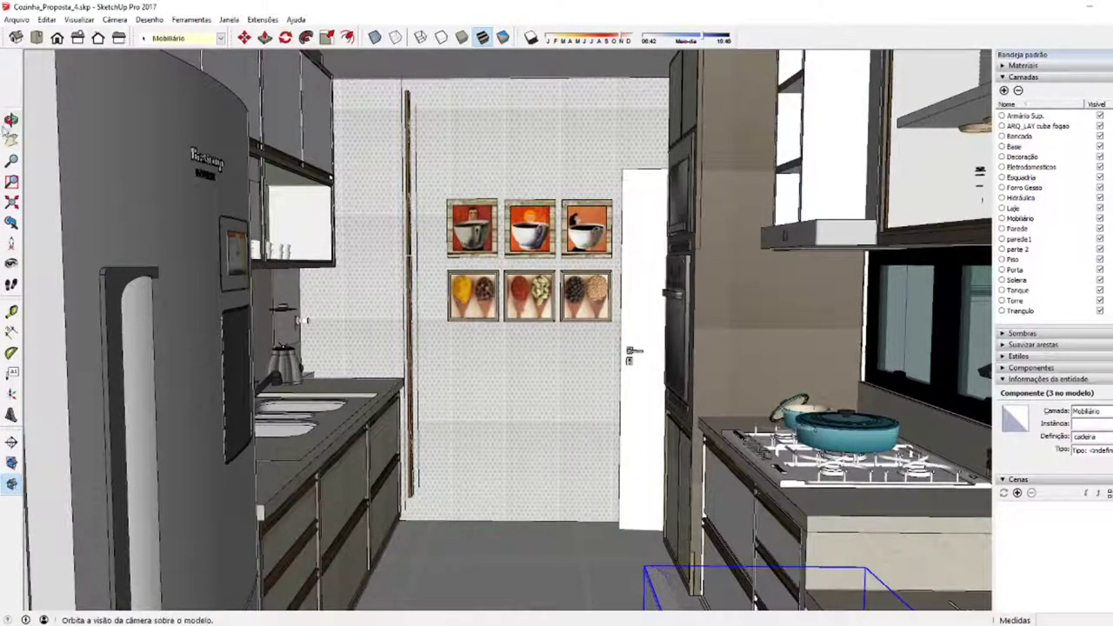
left_click_drag(11, 108, 314, 174)
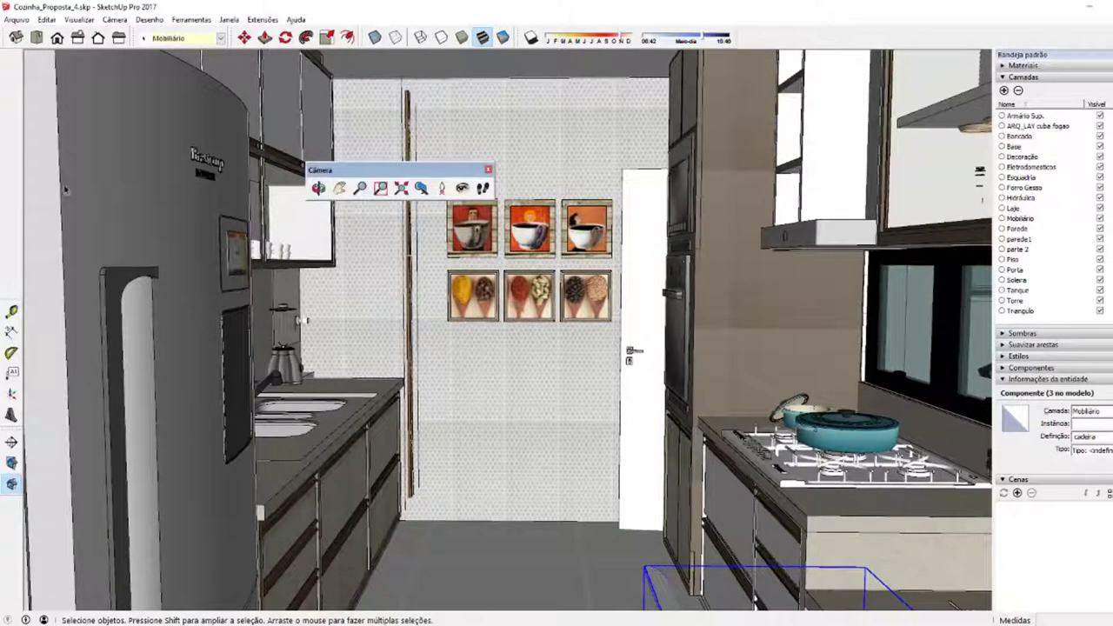
right_click(10, 190)
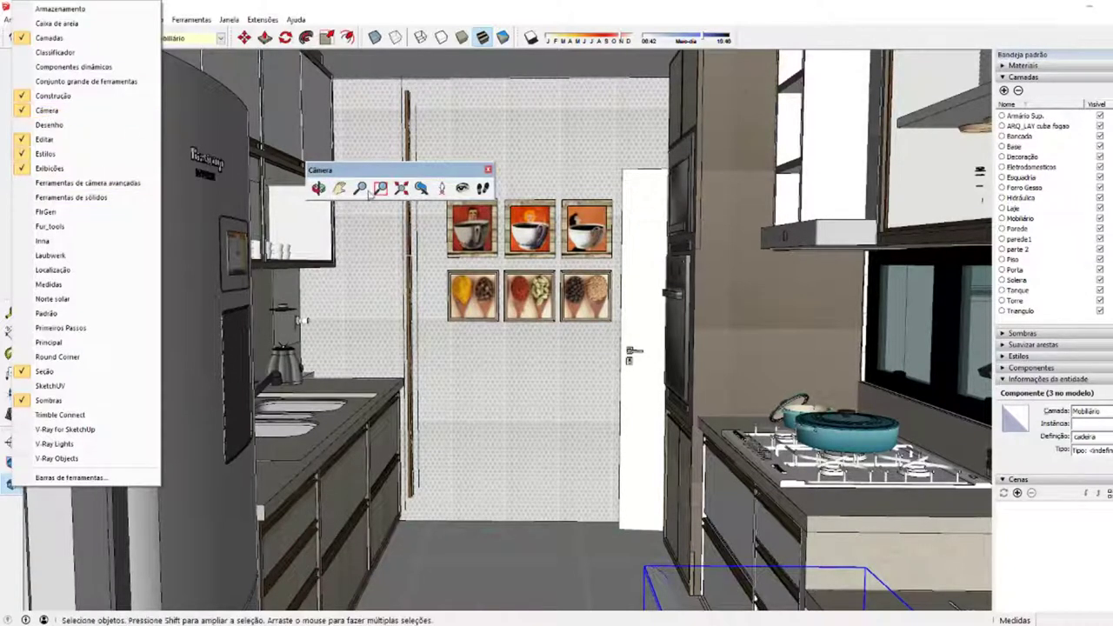
left_click(355, 170)
left_click_drag(355, 169, 96, 137)
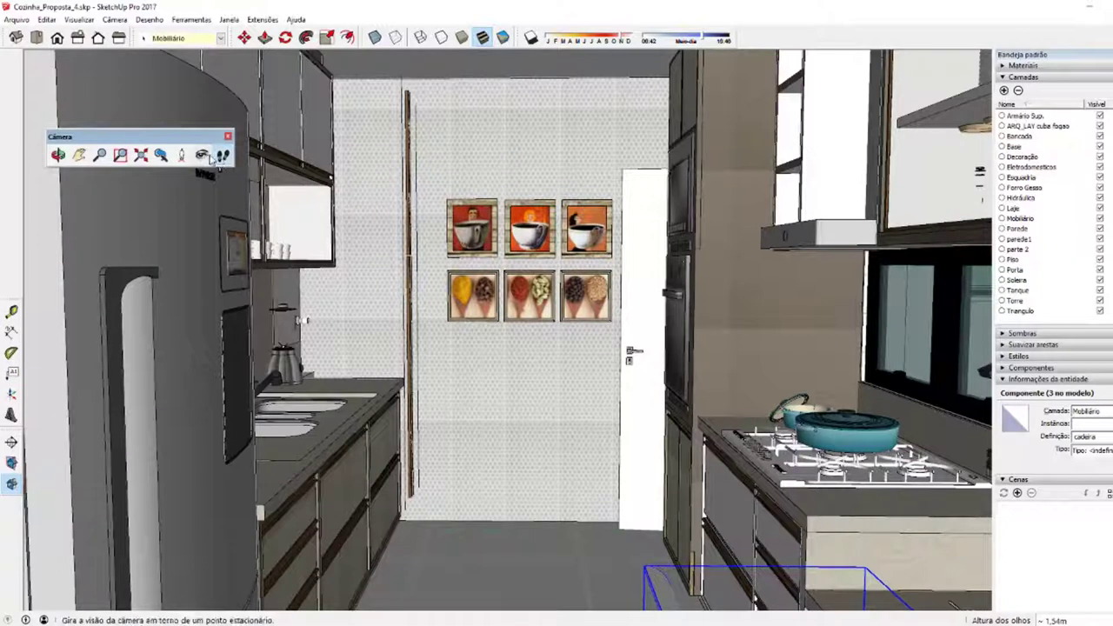
left_click(202, 155)
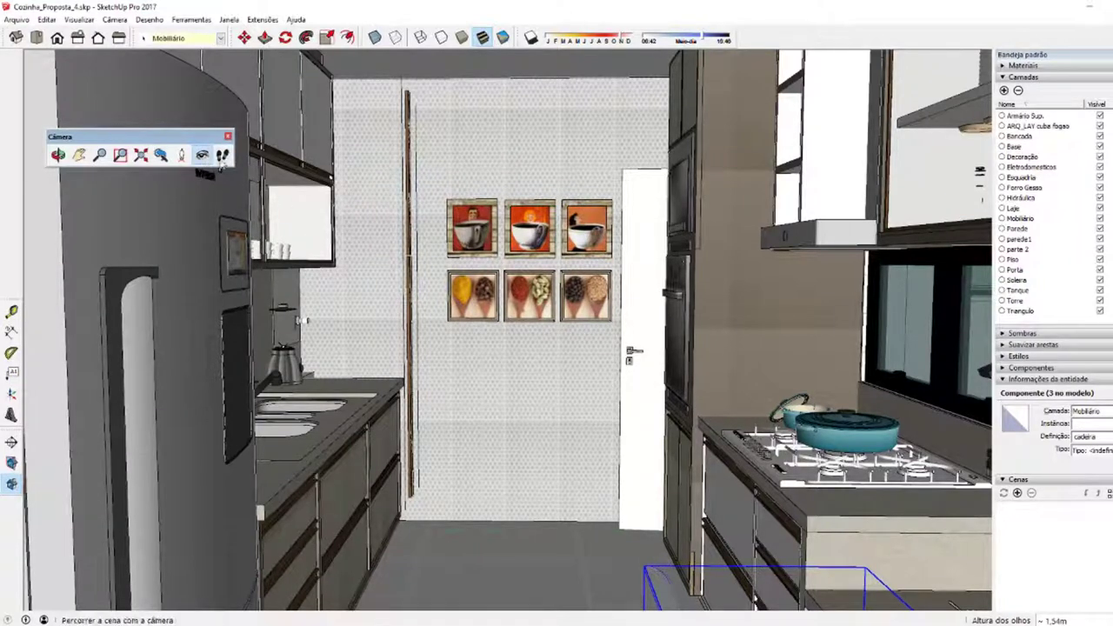
left_click(223, 155)
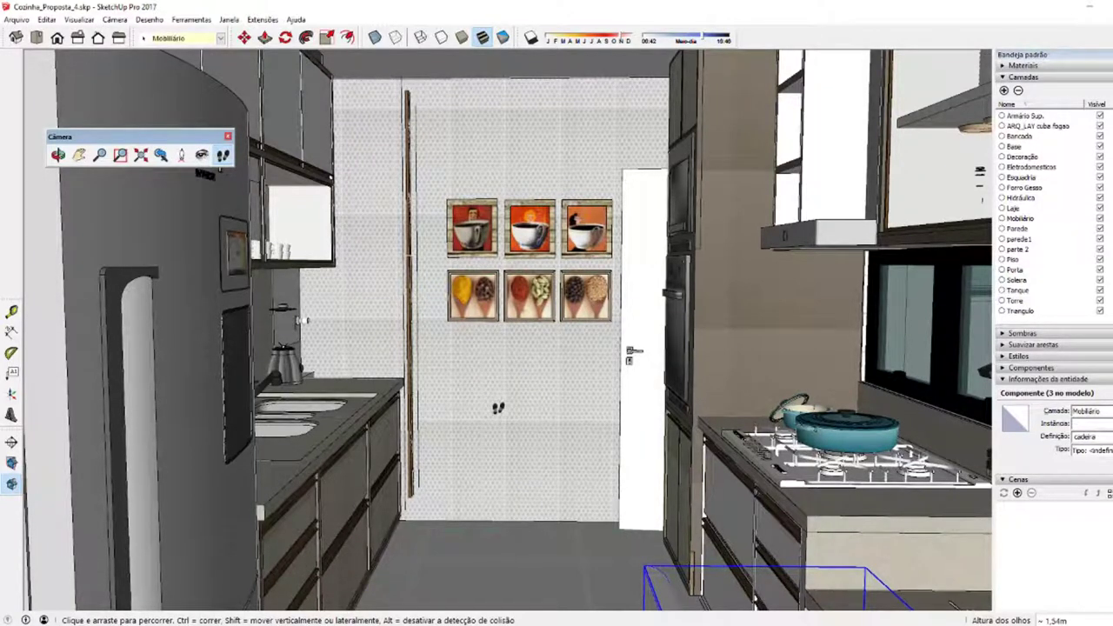
key("o")
left_click_drag(497, 407, 497, 393)
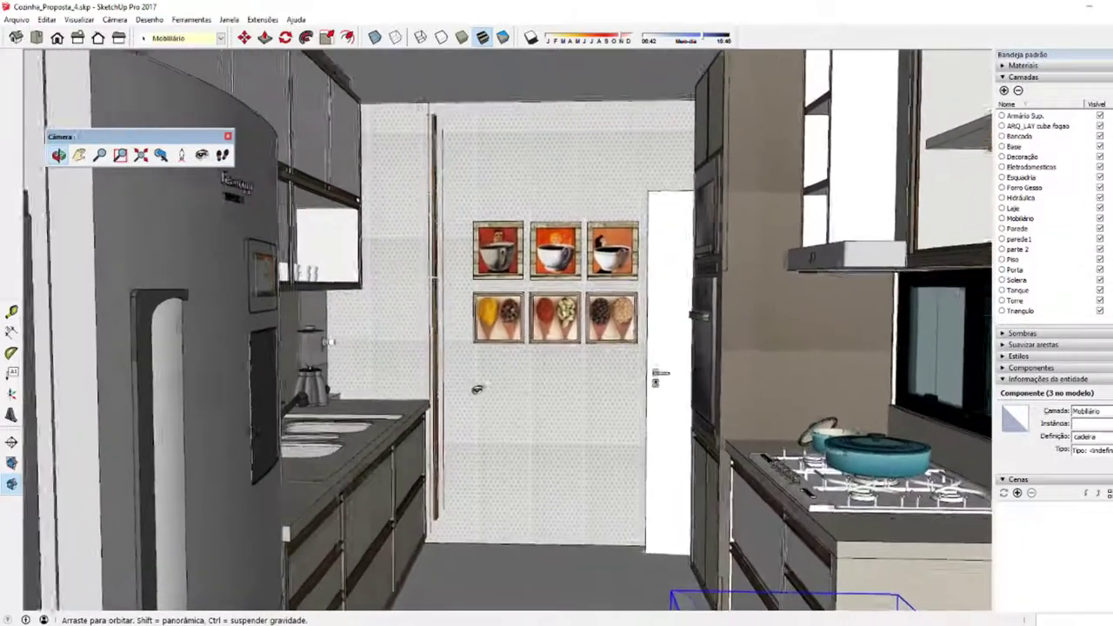
key("w")
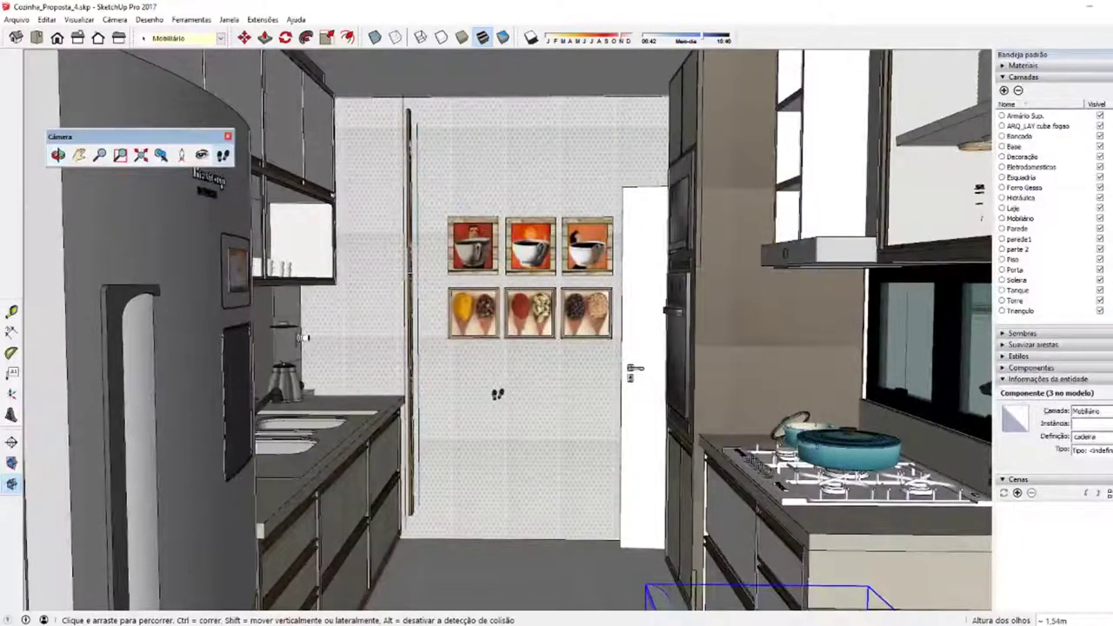
key("o")
left_click_drag(497, 393, 502, 417)
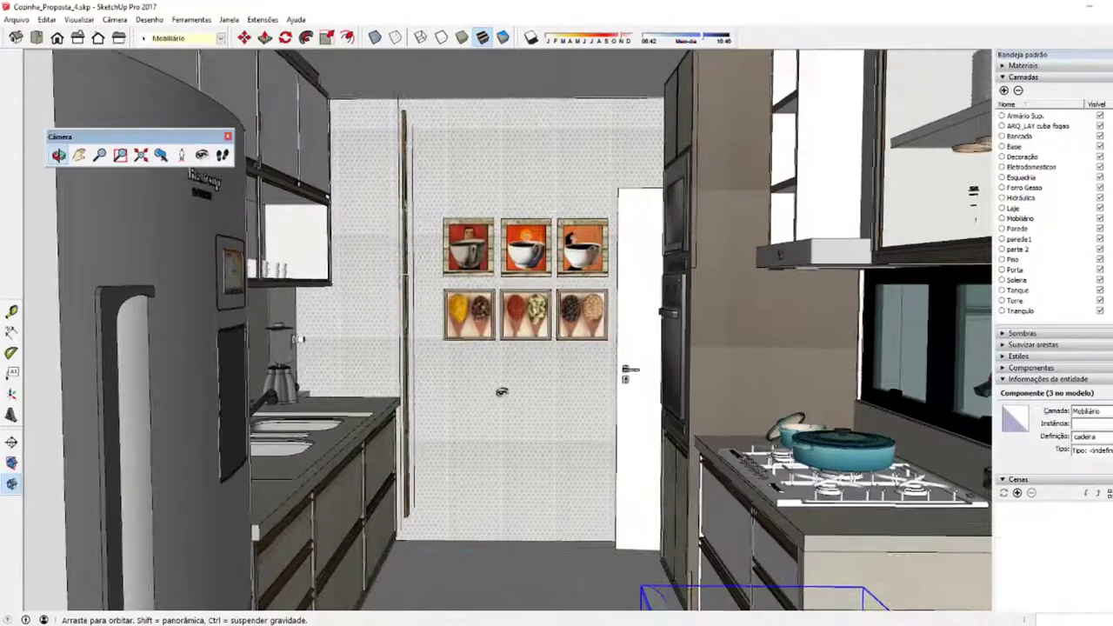
key("w")
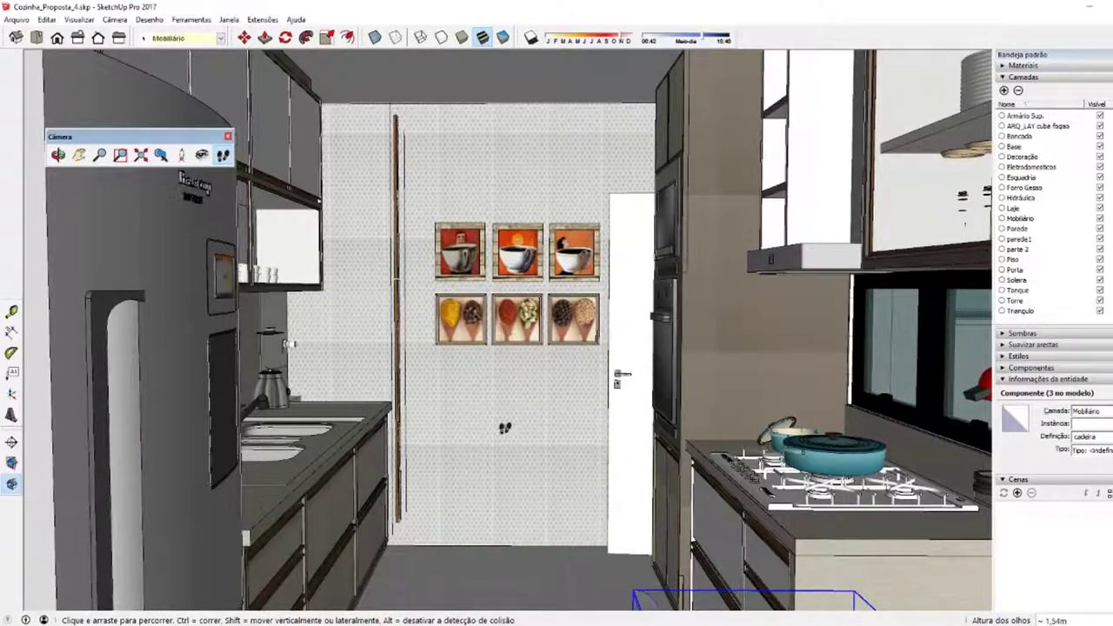
mouse_move(504, 427)
left_mouse_down()
mouse_move(468, 419)
mouse_move(626, 427)
left_mouse_up()
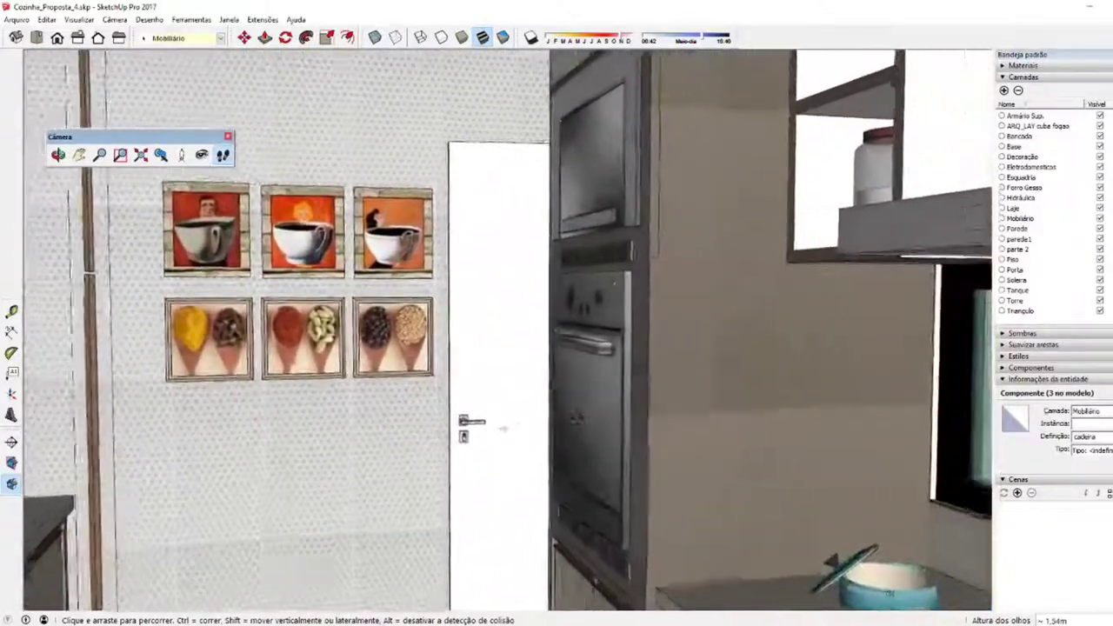
left_click_drag(502, 428, 409, 428)
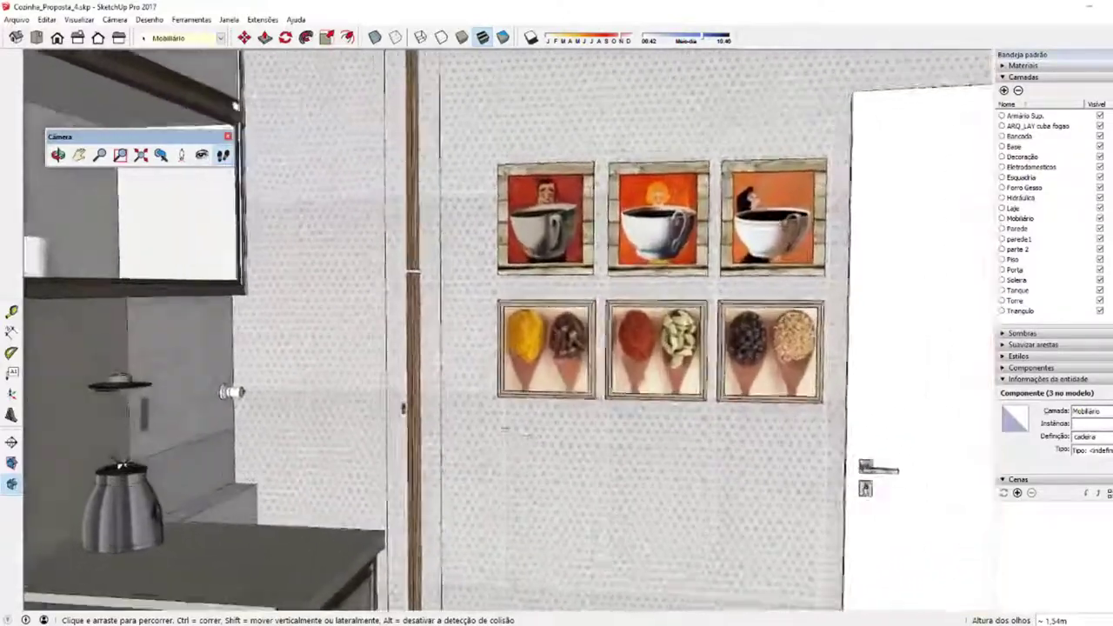
mouse_move(502, 428)
left_mouse_down()
mouse_move(519, 412)
mouse_move(274, 423)
left_mouse_up()
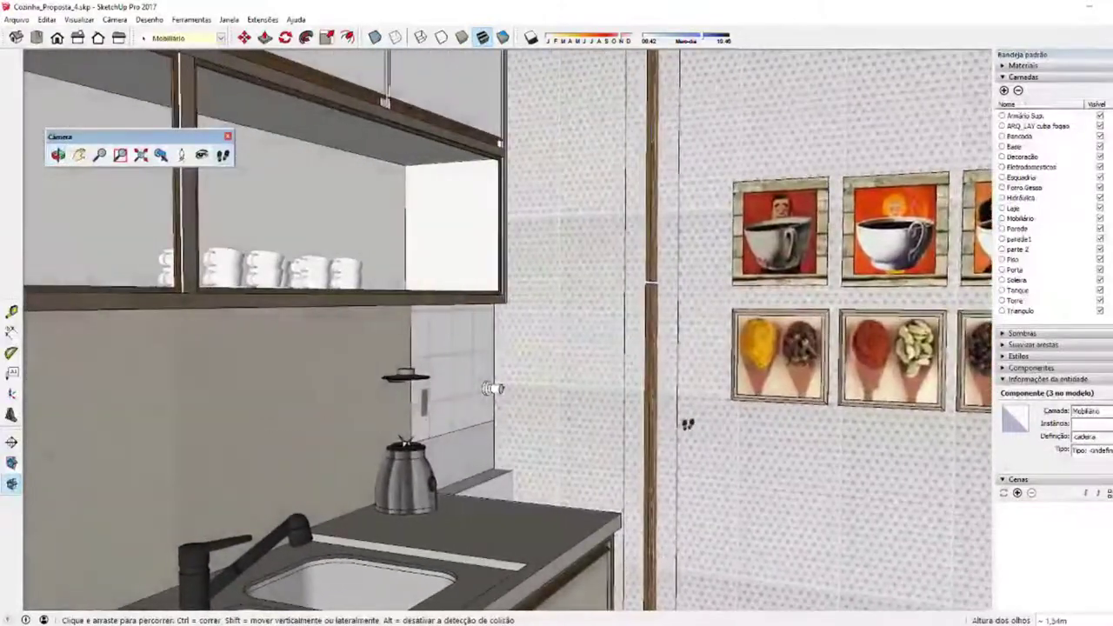
mouse_move(687, 424)
left_mouse_down()
mouse_move(259, 432)
mouse_move(415, 506)
left_mouse_up()
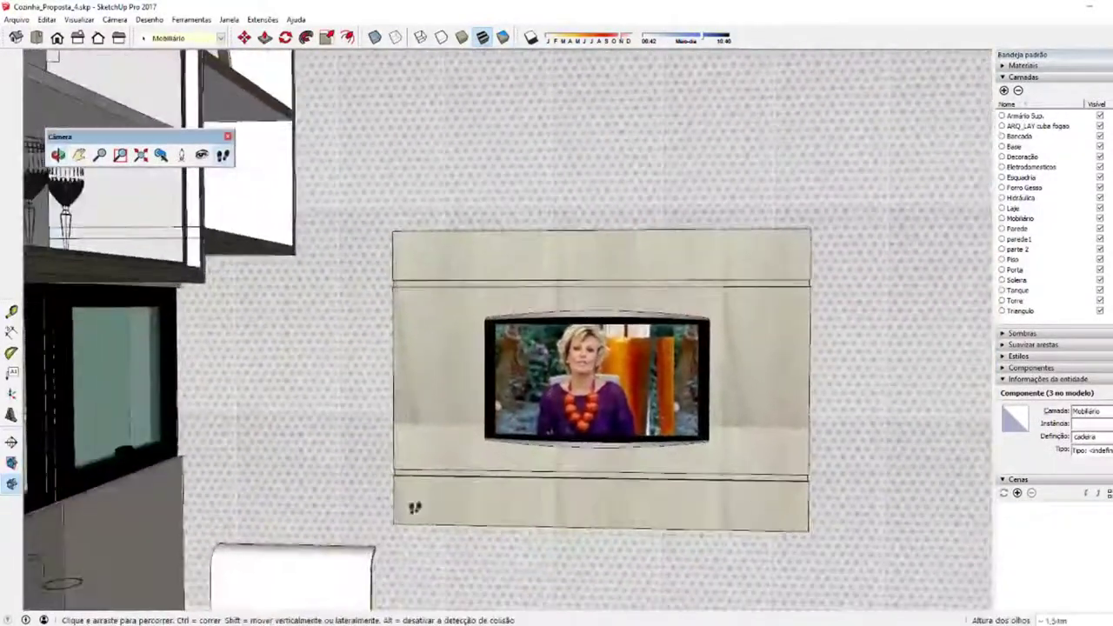
middle_click_drag(415, 507, 480, 415)
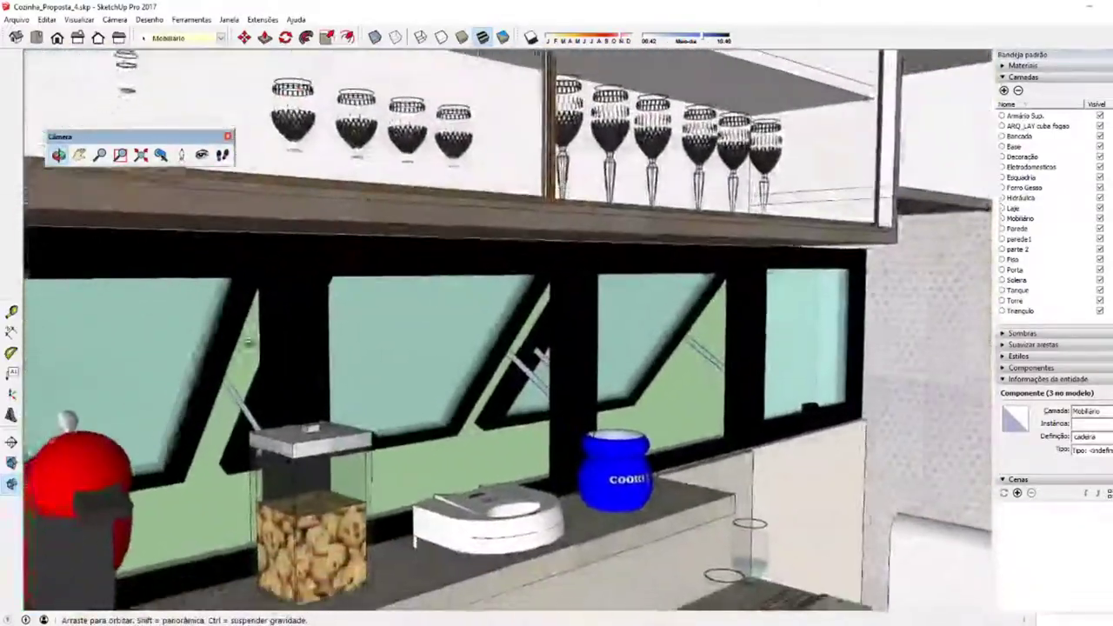
middle_click_drag(480, 416, 487, 408)
mouse_move(497, 460)
left_mouse_down()
mouse_move(469, 480)
mouse_move(496, 475)
left_mouse_up()
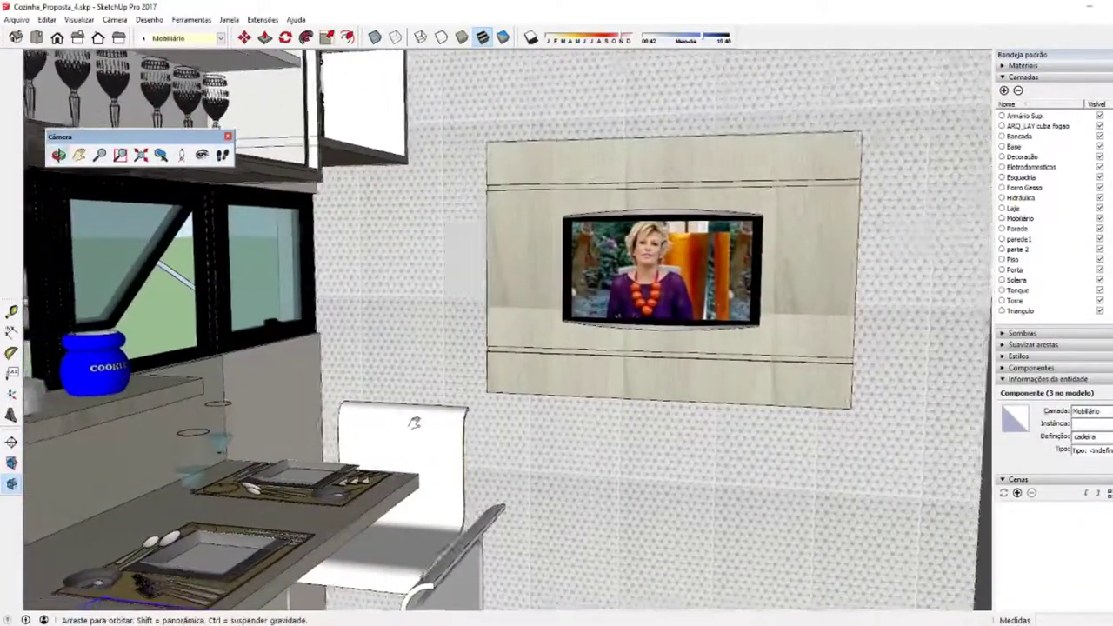
middle_click_drag(472, 454, 467, 470)
mouse_move(467, 471)
left_mouse_down()
mouse_move(430, 435)
mouse_move(666, 367)
mouse_move(733, 375)
mouse_move(208, 421)
left_mouse_up()
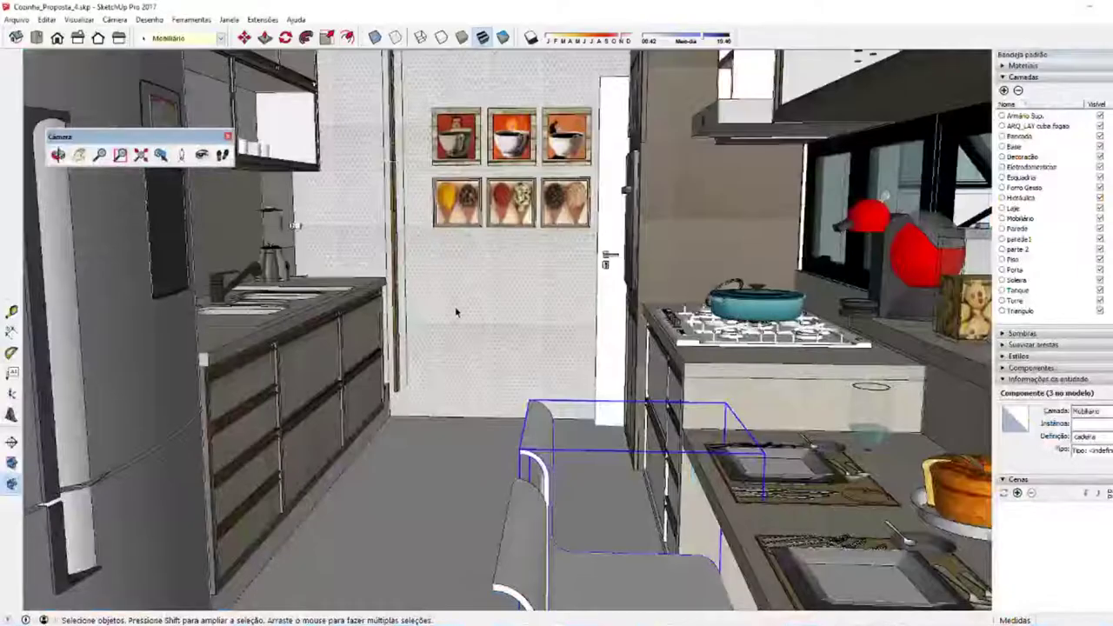
Float the Section toolbar beside the camera tools and zoom out to the whole house
mouse_move(12, 430)
left_mouse_down()
mouse_move(95, 356)
mouse_move(54, 182)
left_mouse_up()
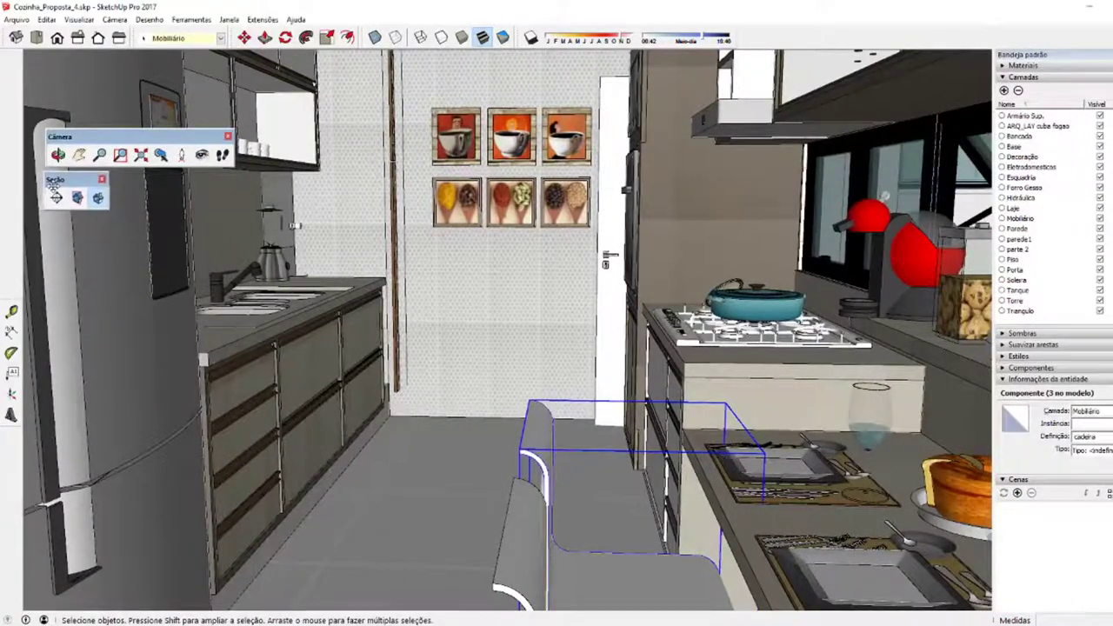
right_click(13, 213)
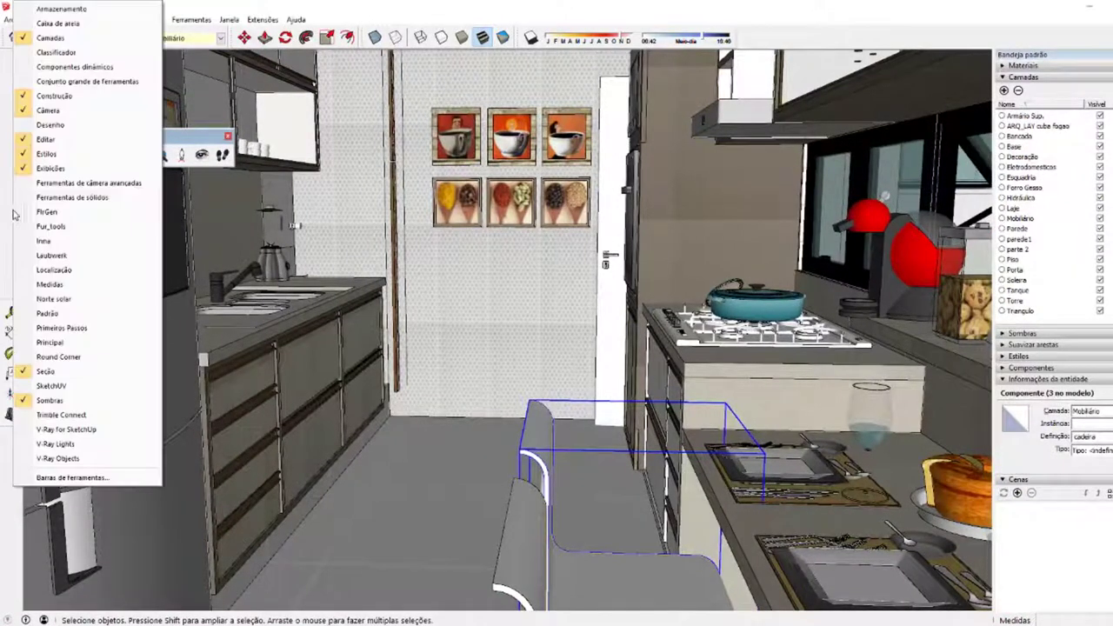
left_click(12, 256)
scroll(536, 298, "down", 10)
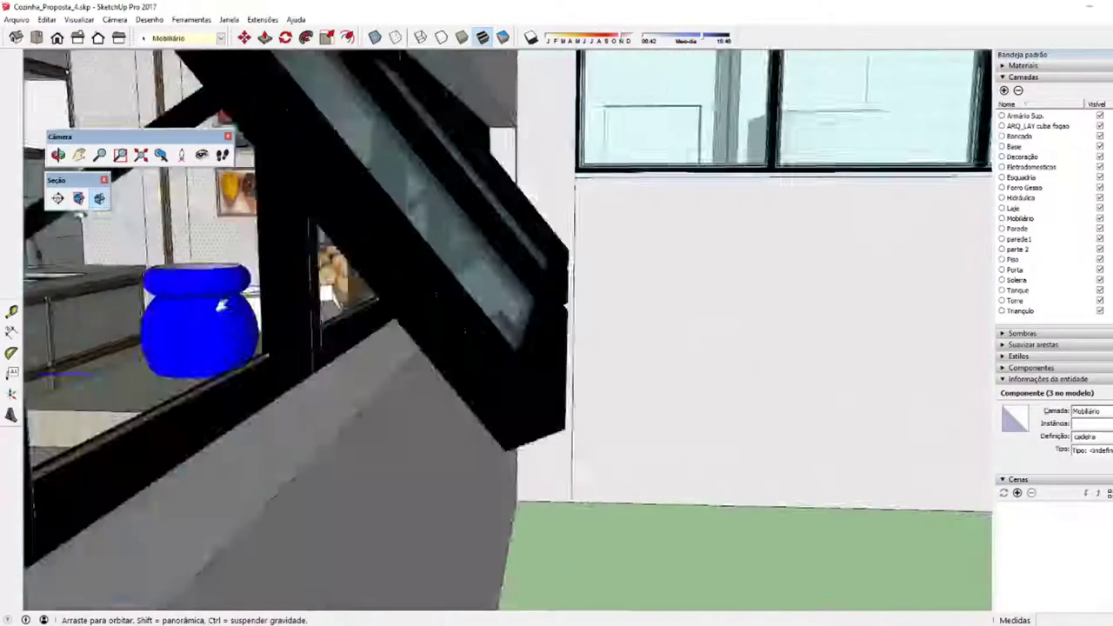
mouse_move(537, 298)
middle_mouse_down()
mouse_move(326, 378)
mouse_move(581, 462)
middle_mouse_up()
scroll(203, 266, "up", 3)
middle_click_drag(413, 421, 197, 315)
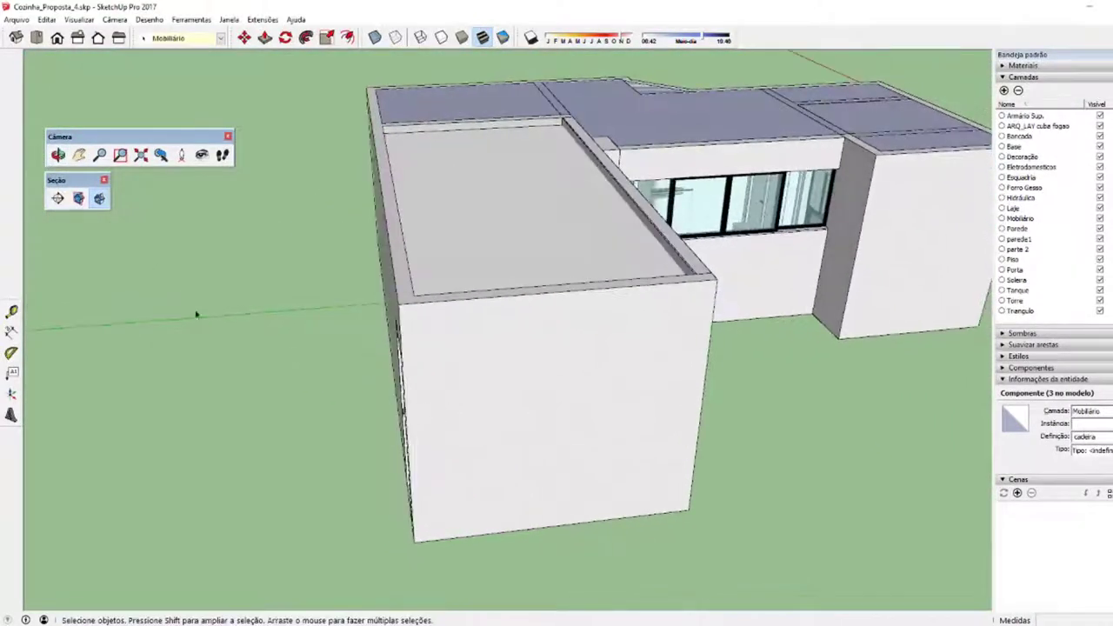
Place a section plane on the front wall and begin moving it into the kitchen
left_click(57, 200)
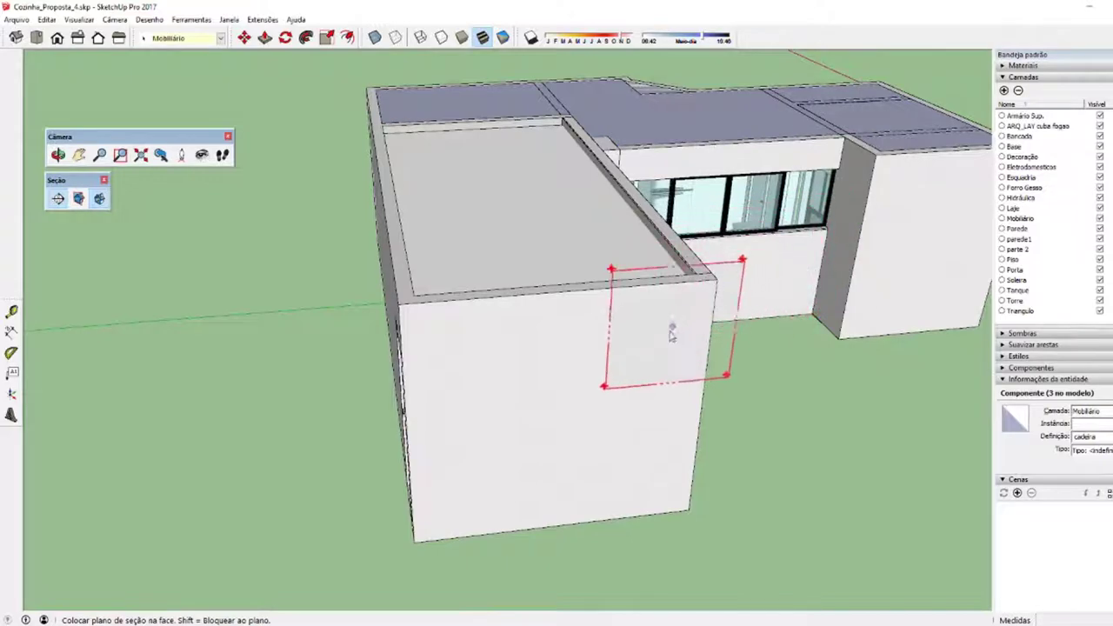
middle_click_drag(388, 408, 522, 330)
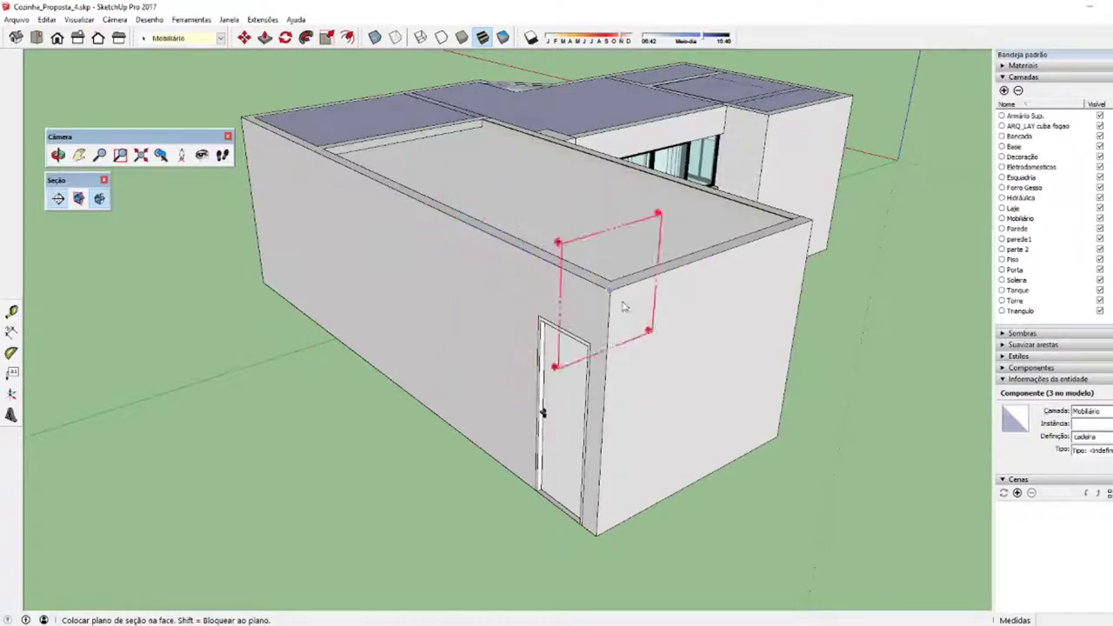
mouse_move(408, 269)
middle_mouse_down()
mouse_move(515, 340)
mouse_move(557, 335)
middle_mouse_up()
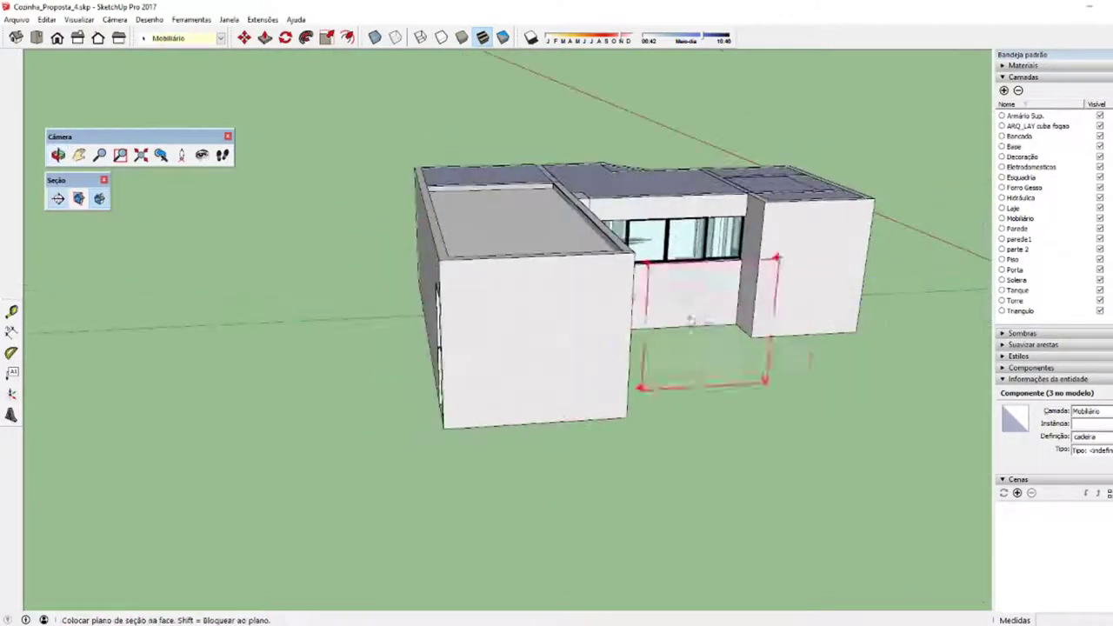
scroll(626, 269, "up", 3)
left_click(530, 300)
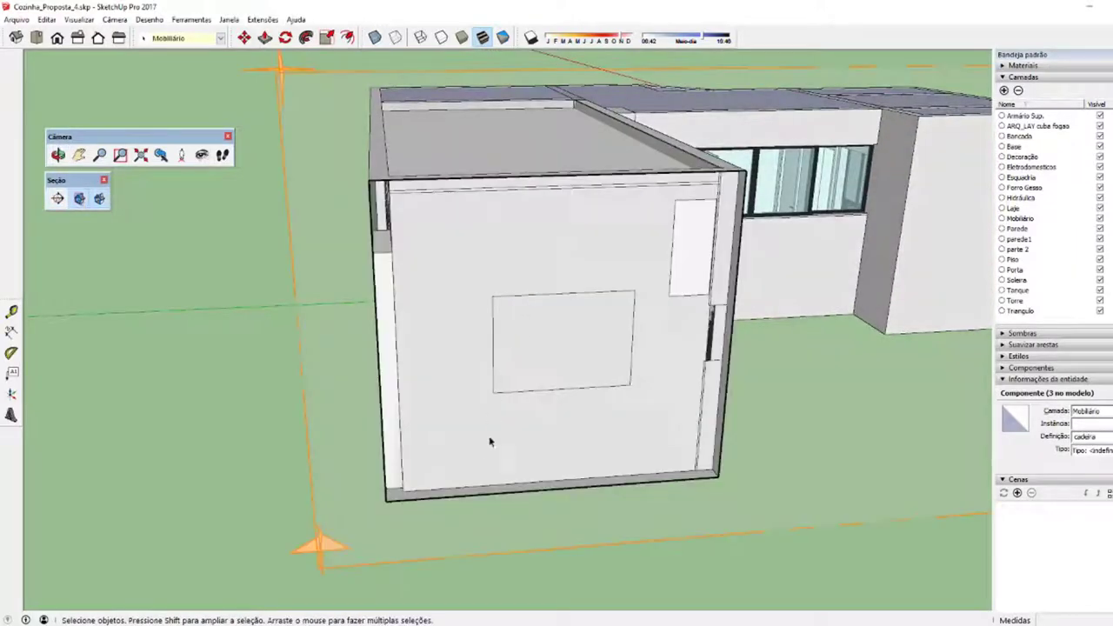
scroll(548, 467, "down", 3)
scroll(544, 471, "down", 3)
mouse_move(542, 472)
middle_mouse_down()
mouse_move(174, 427)
mouse_move(338, 467)
mouse_move(559, 463)
mouse_move(537, 441)
middle_mouse_up()
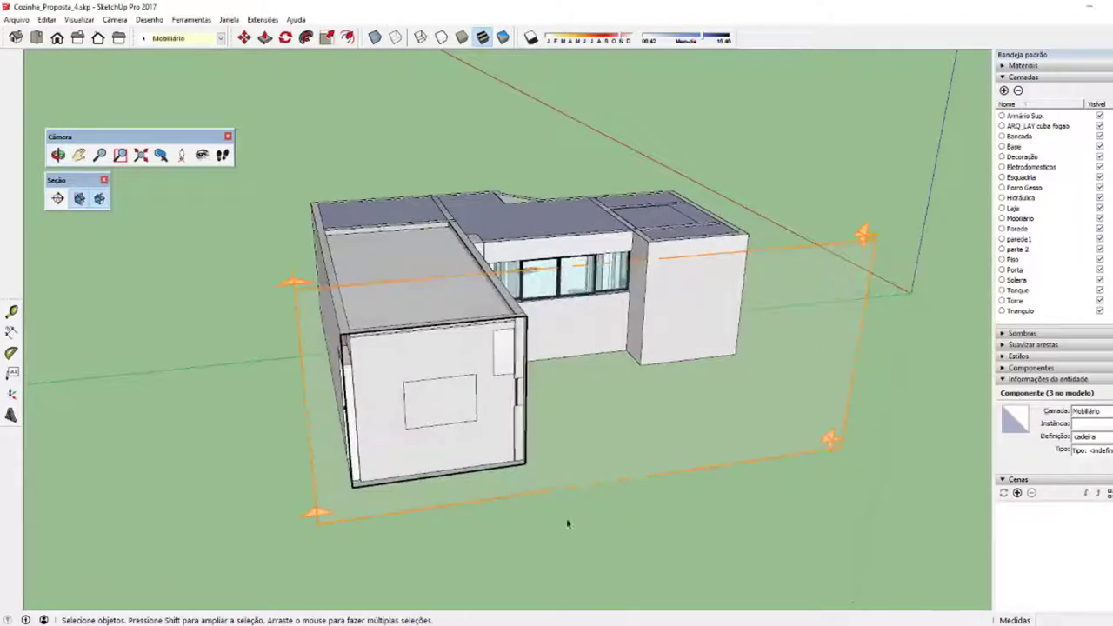
left_click(706, 459)
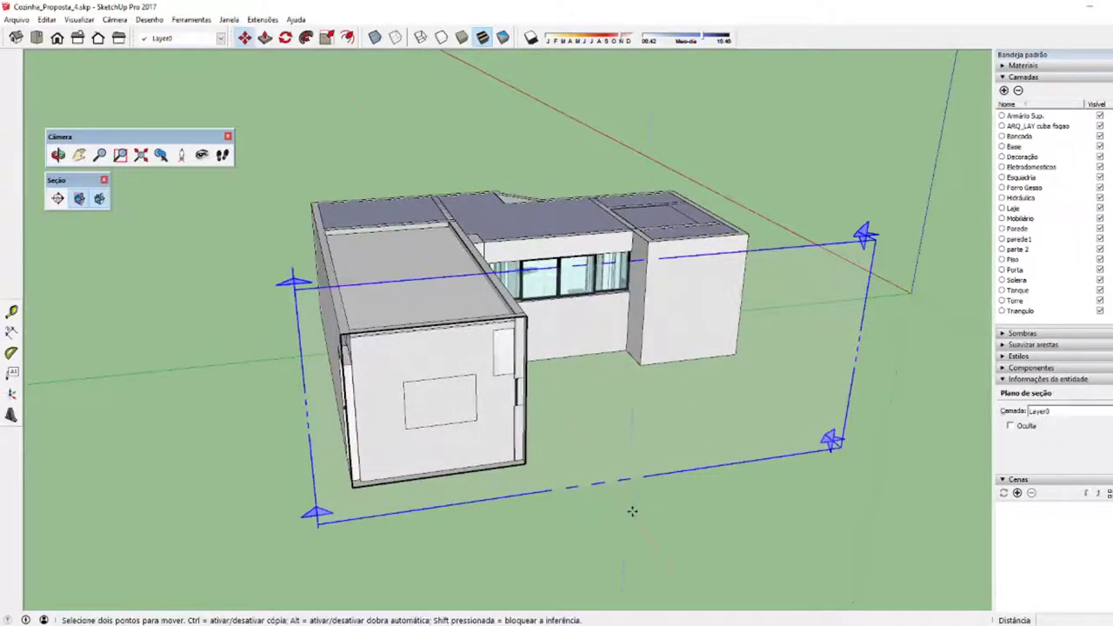
left_click(717, 512)
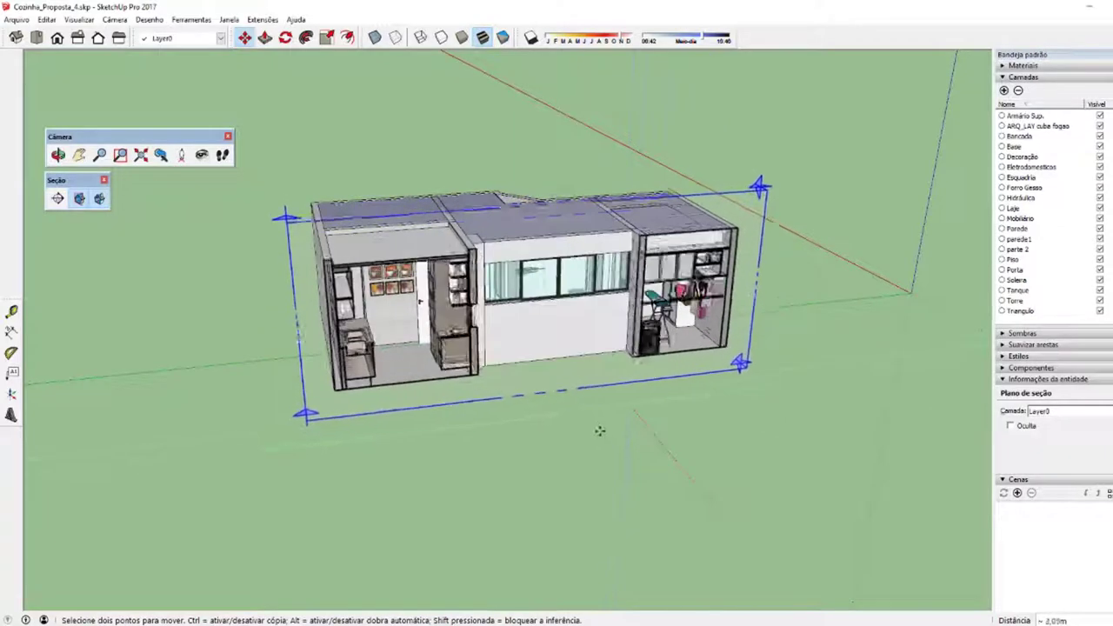
Fix the section plane at its new depth and zoom in on the exposed kitchen
left_click(677, 529)
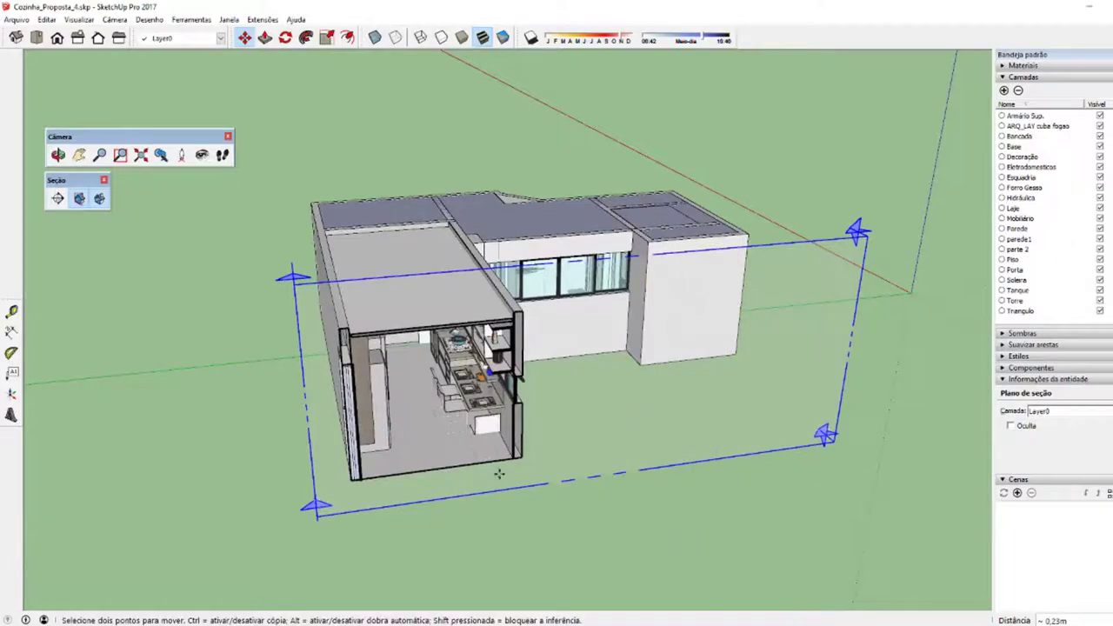
middle_click_drag(500, 474, 469, 417)
scroll(441, 368, "up", 5)
scroll(443, 369, "up", 3)
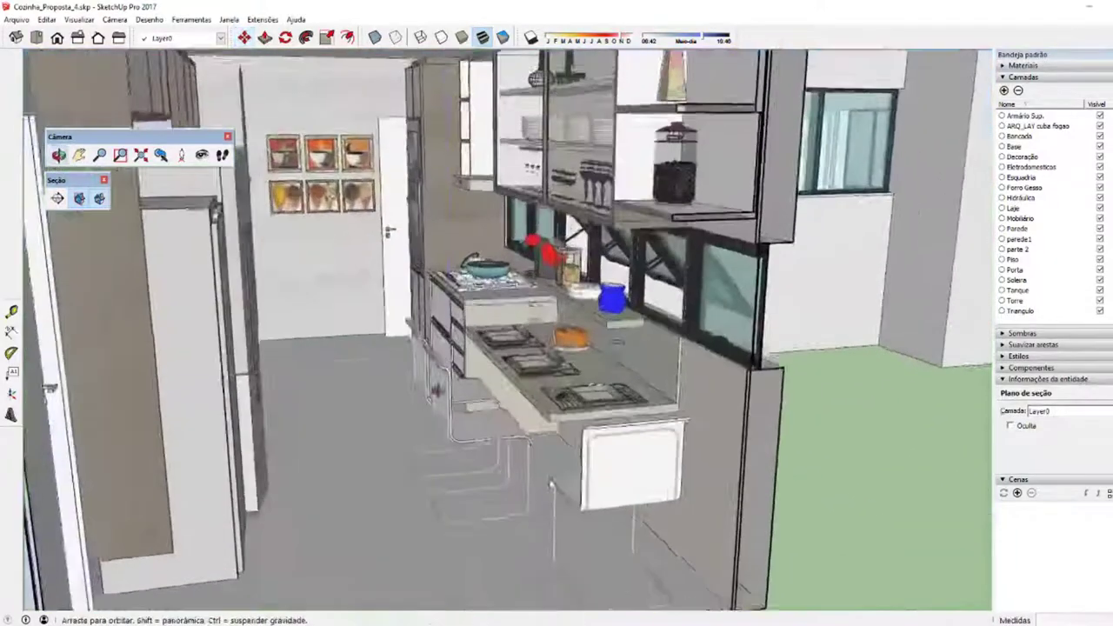
scroll(487, 365, "up", 2)
scroll(609, 356, "up", 2)
scroll(650, 355, "up", 1)
scroll(639, 360, "up", 1)
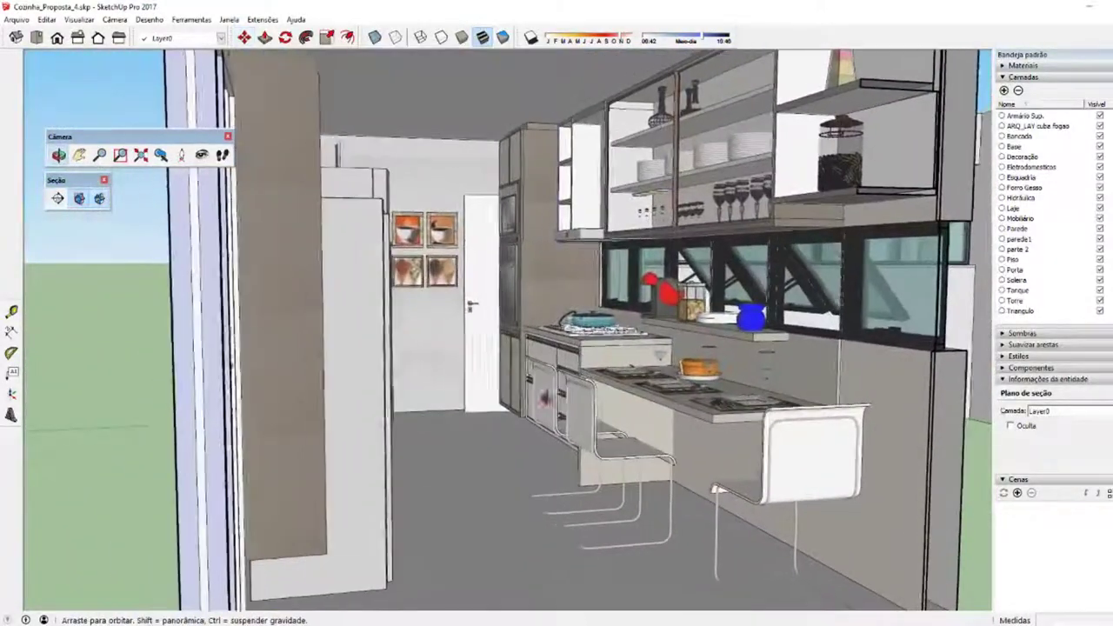
scroll(600, 374, "up", 2)
scroll(556, 391, "up", 1)
scroll(546, 397, "down", 5)
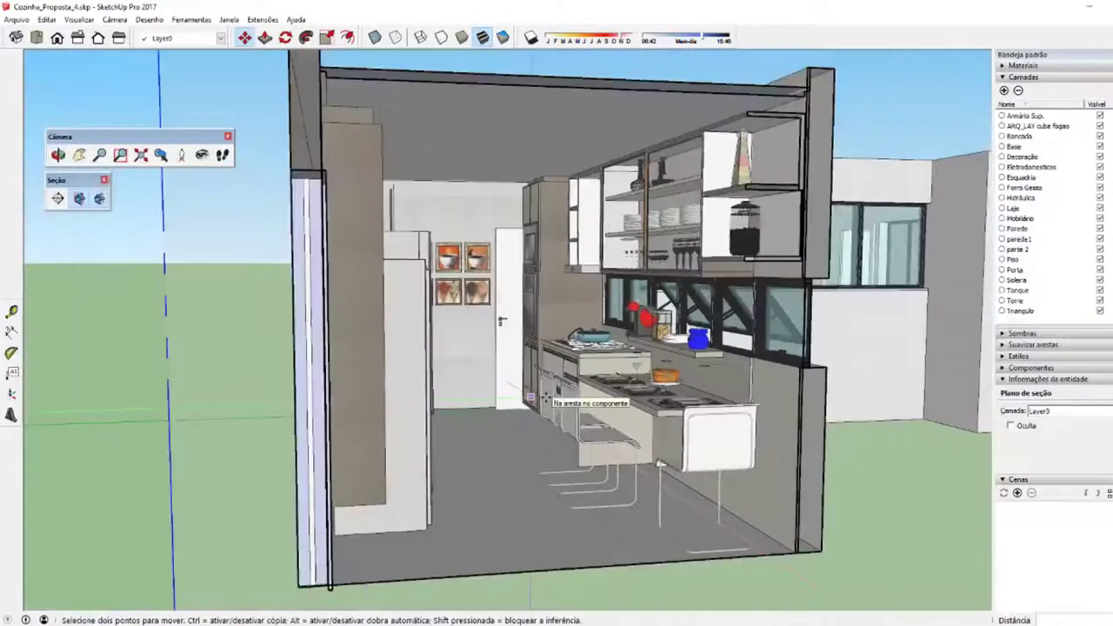
scroll(546, 396, "down", 3)
mouse_move(546, 397)
middle_mouse_down()
mouse_move(530, 469)
mouse_move(486, 408)
middle_mouse_up()
Toggle the section plane outline on and off while orbiting to a close kitchen view
key("m")
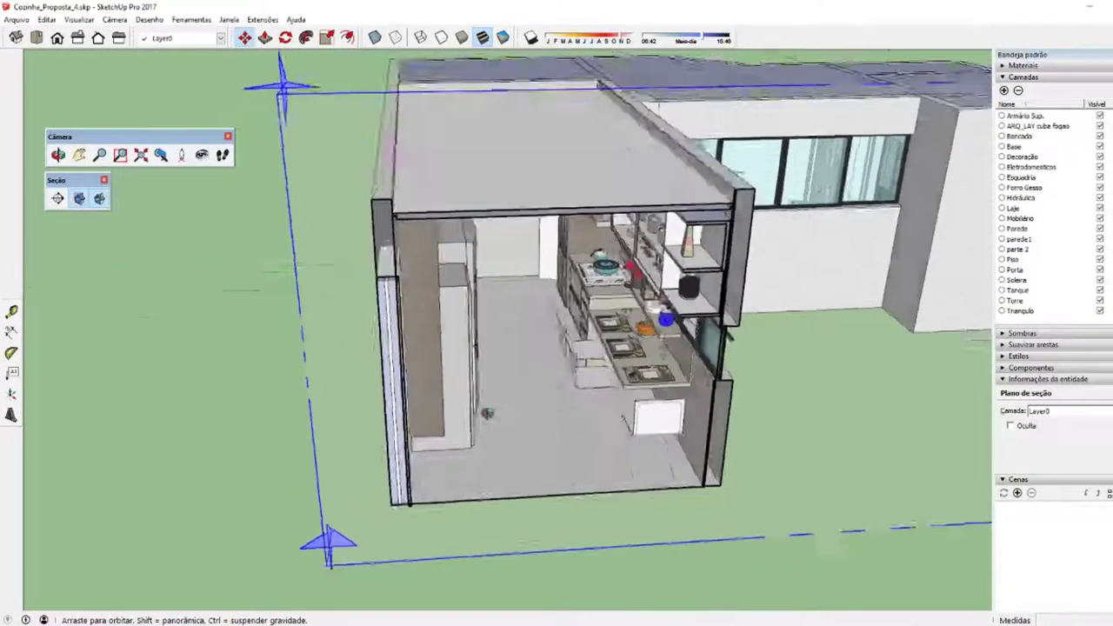
middle_click_drag(134, 250, 104, 209)
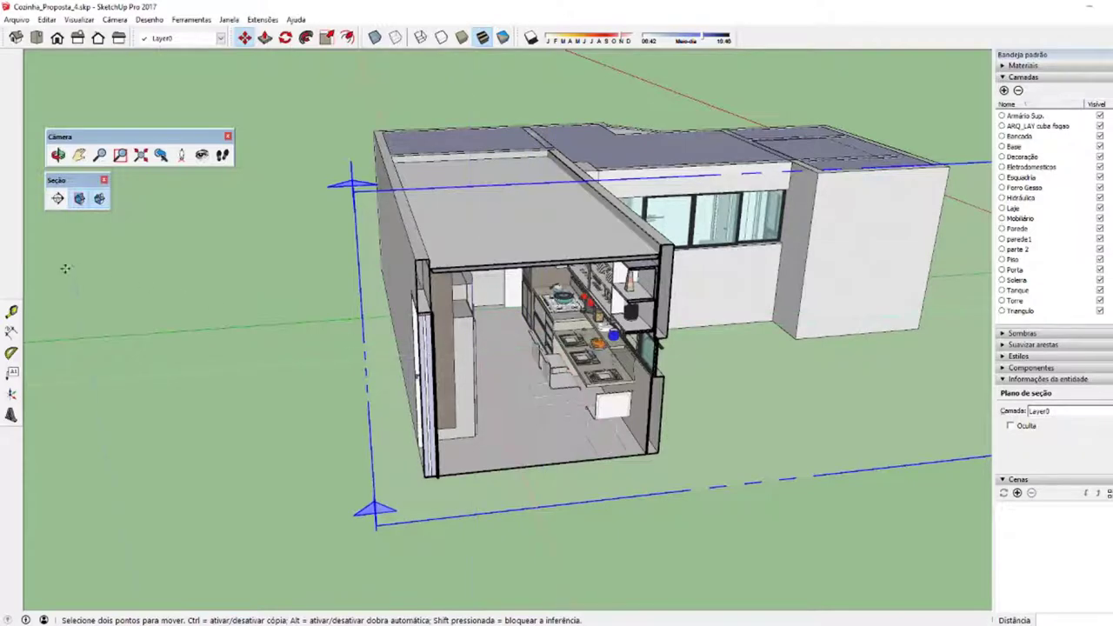
left_click(79, 199)
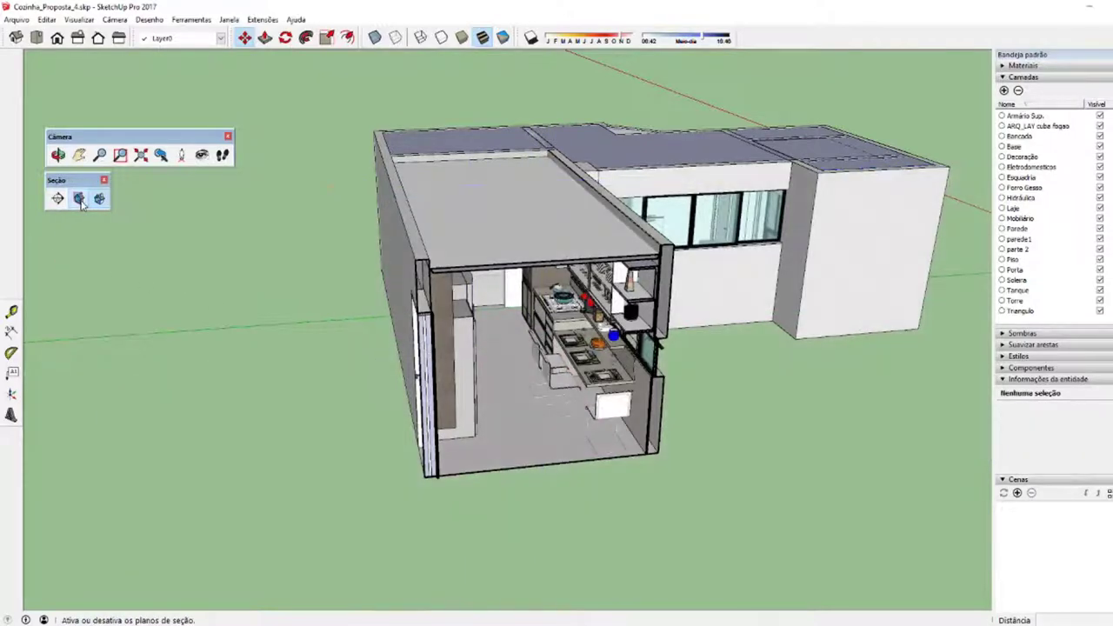
left_click(79, 199)
left_click(79, 199)
middle_click_drag(487, 295, 524, 278)
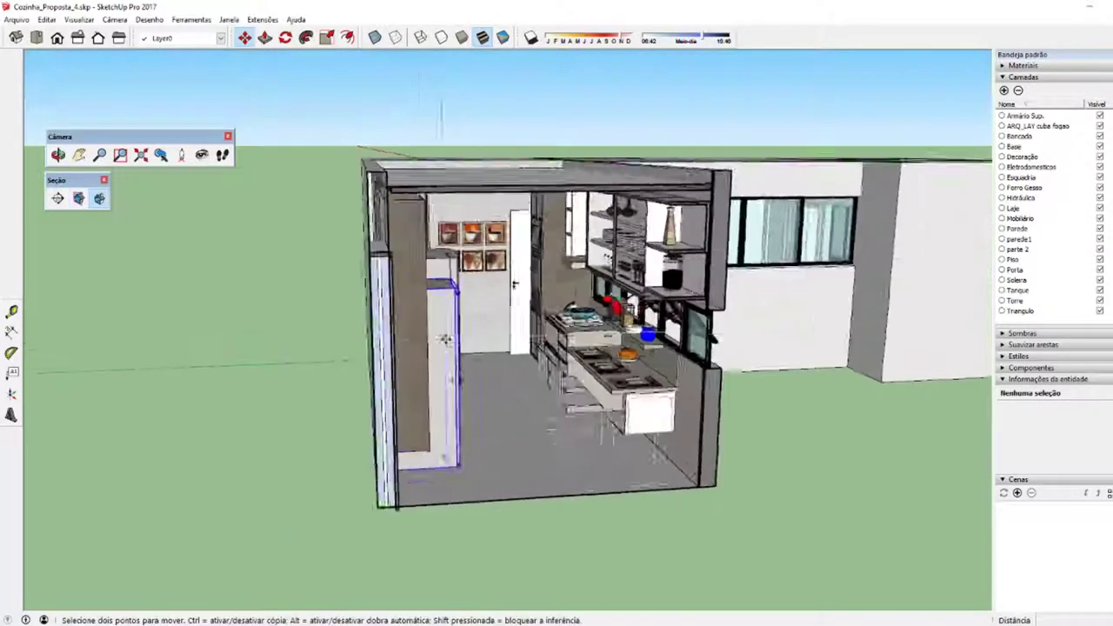
scroll(524, 277, "up", 3)
key("m")
middle_click_drag(236, 571, 149, 583)
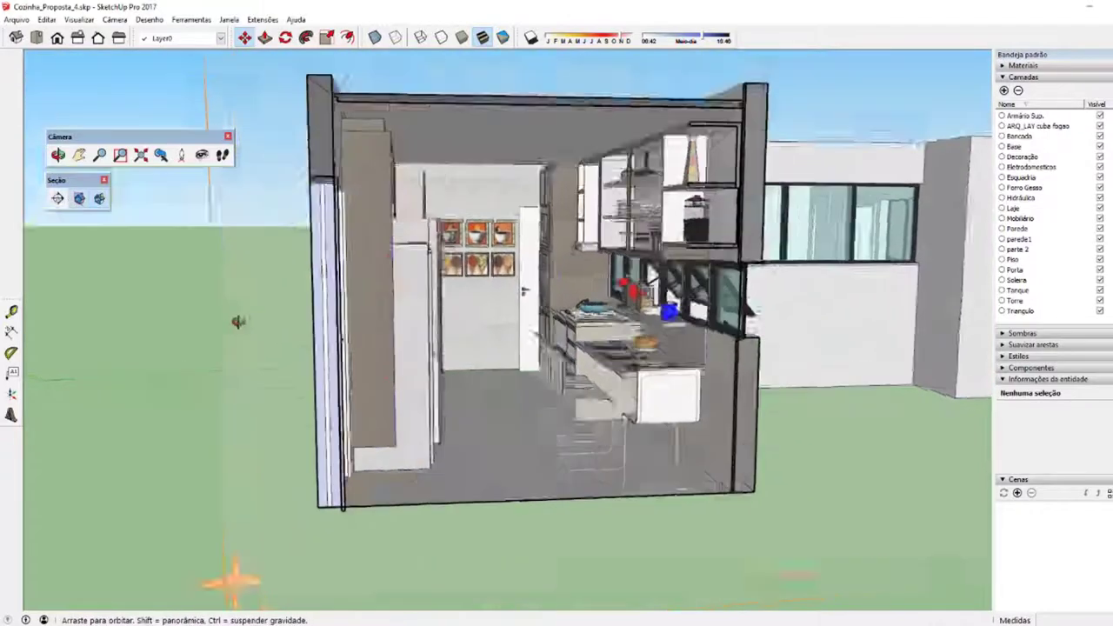
scroll(130, 228, "up", 3)
Turn off the section cut so the kitchen appears closed, and show the plane outline
left_click(80, 199)
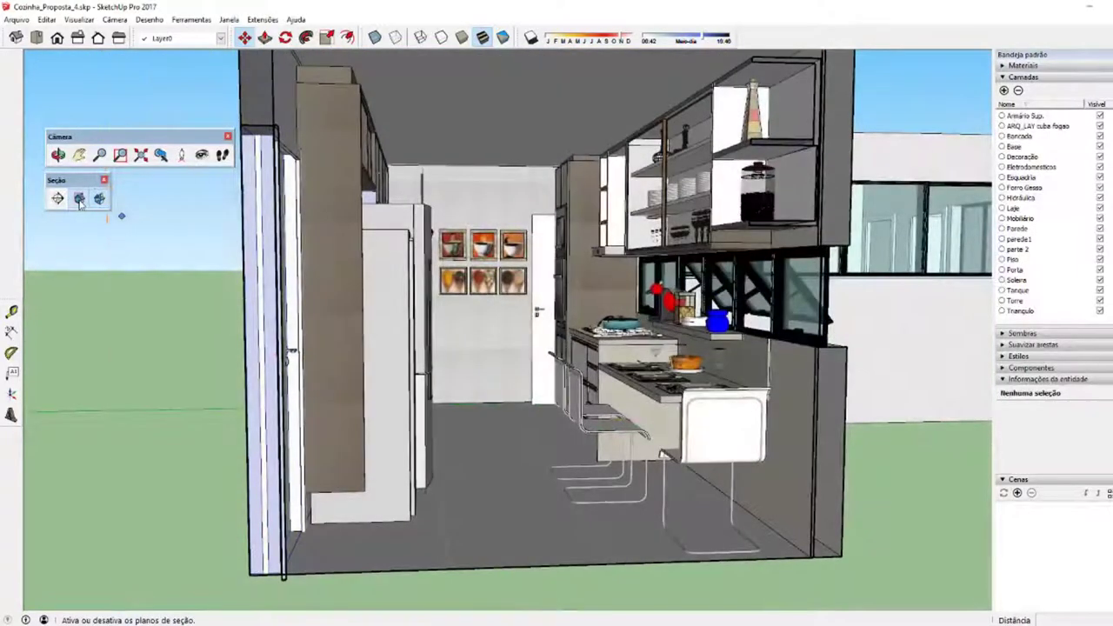
left_click(79, 200)
left_click(79, 200)
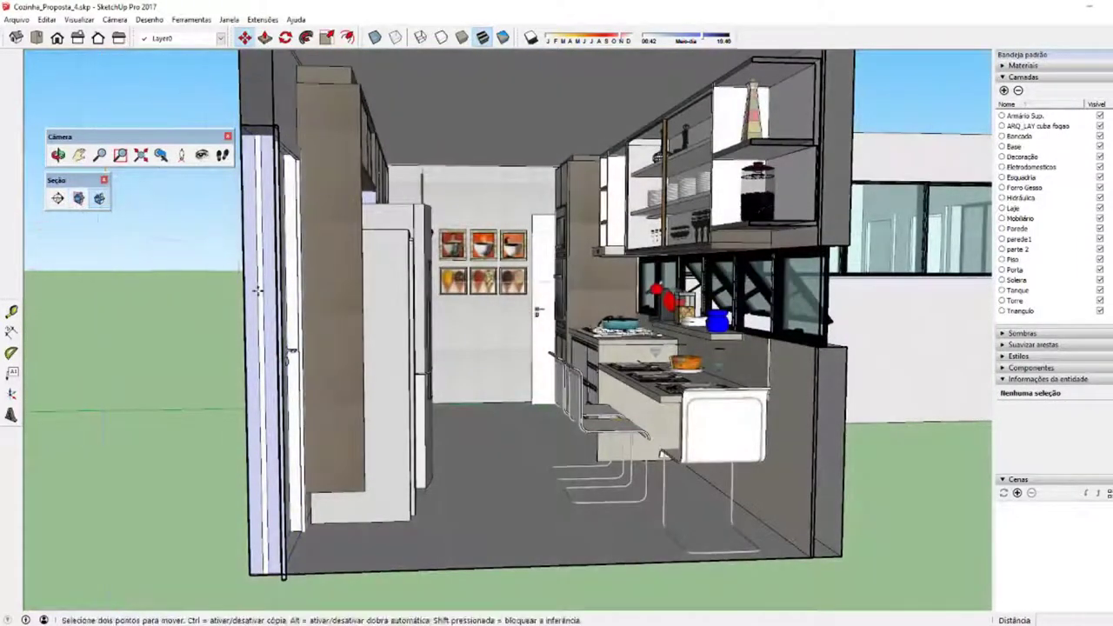
scroll(137, 242, "down", 3)
middle_click_drag(136, 242, 337, 320)
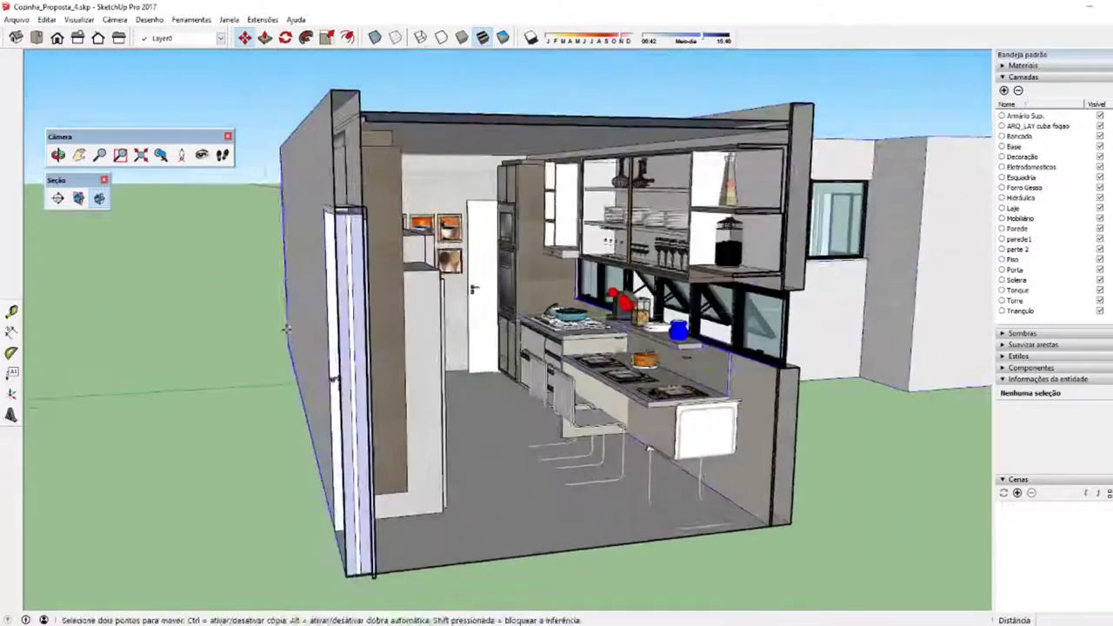
left_click(99, 200)
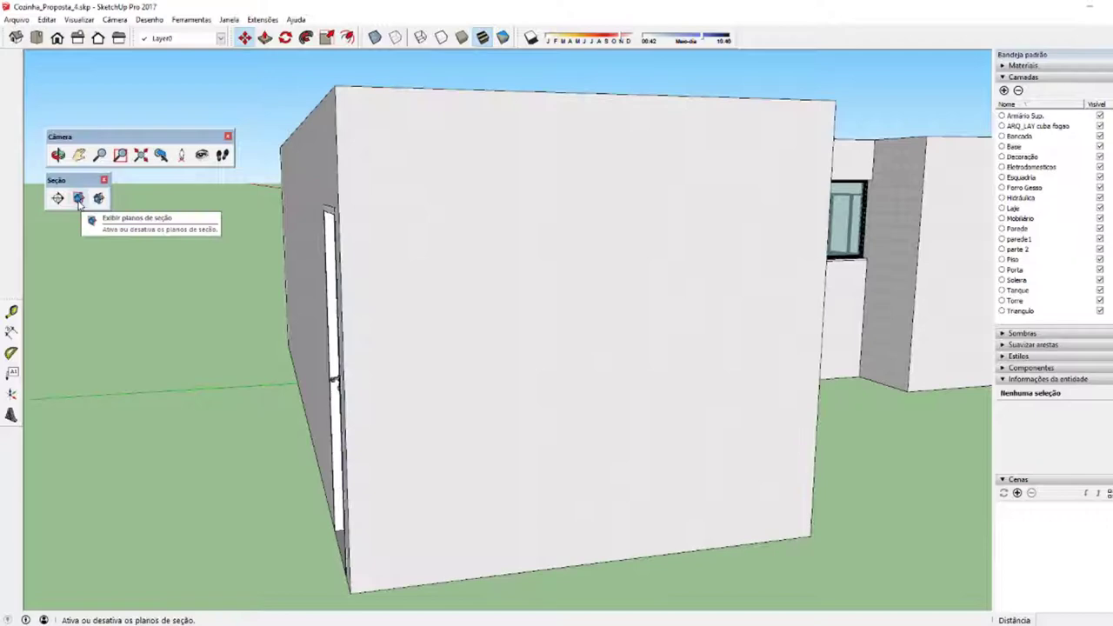
left_click(78, 200)
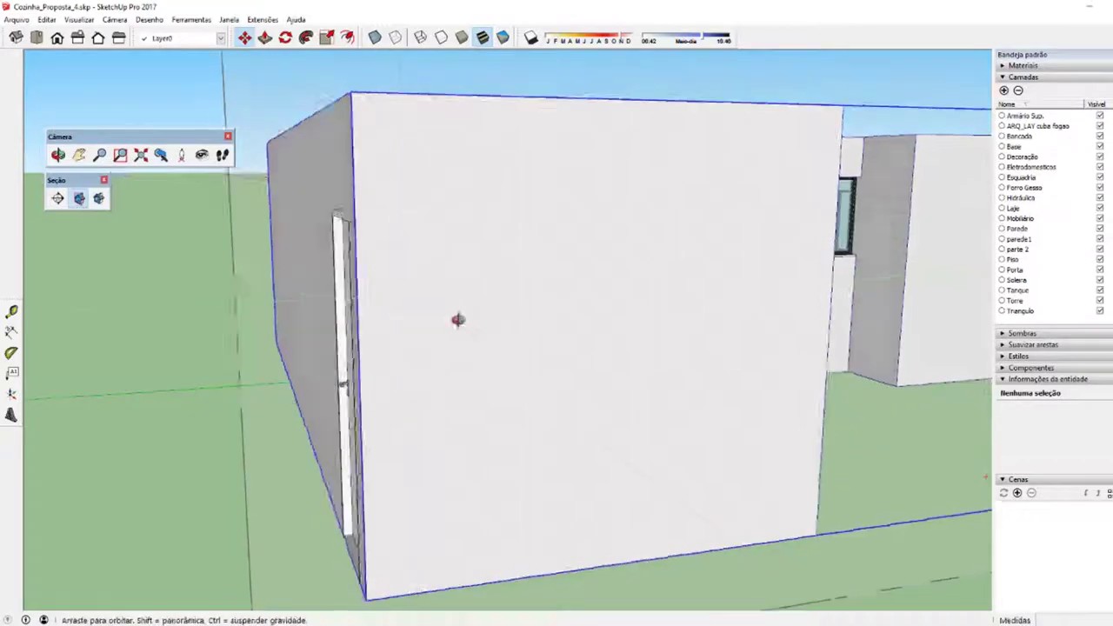
scroll(455, 318, "down", 5)
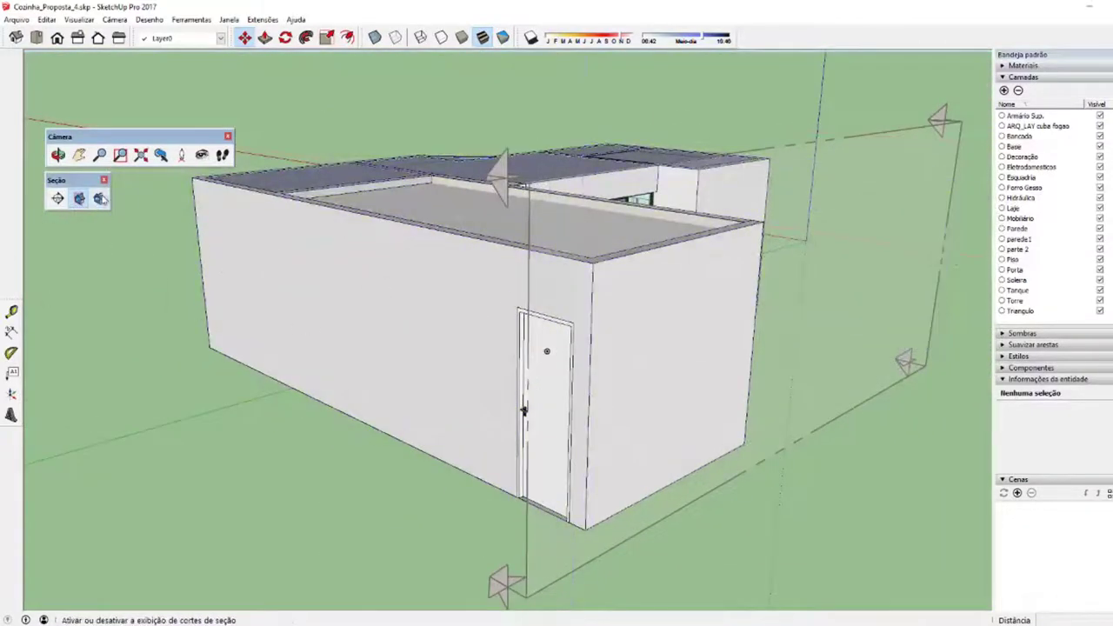
Switch the section cut back on and hide the section plane outline
left_click(99, 198)
left_click(99, 199)
left_click(100, 199)
left_click(101, 201)
left_click(100, 199)
left_click(80, 200)
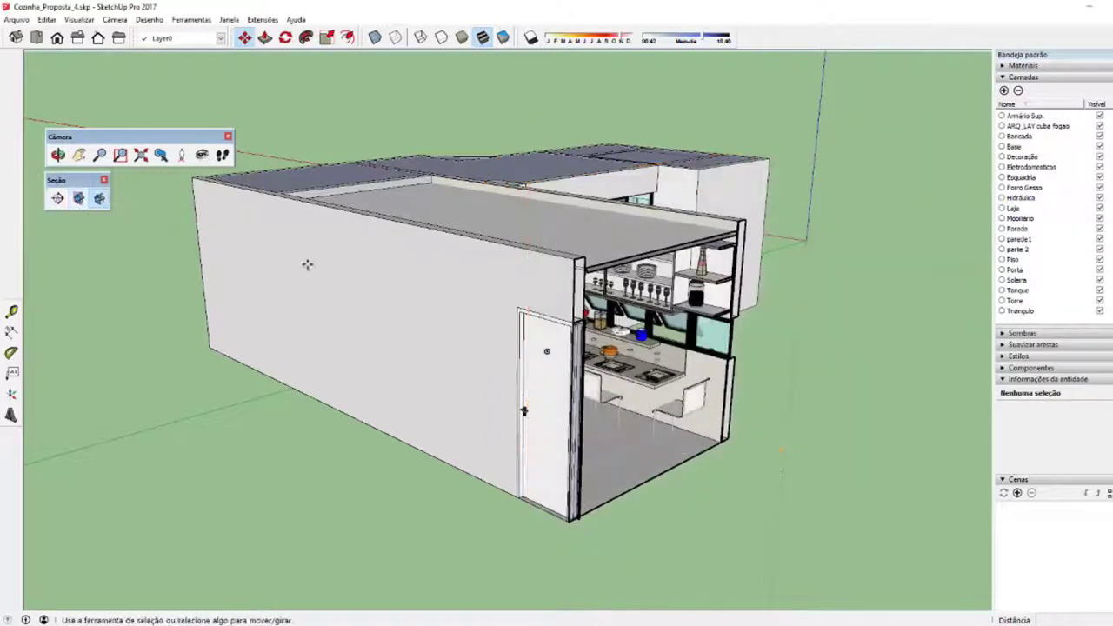
Orbit and zoom around the cut-open kitchen from several angles
middle_click_drag(307, 265, 522, 278)
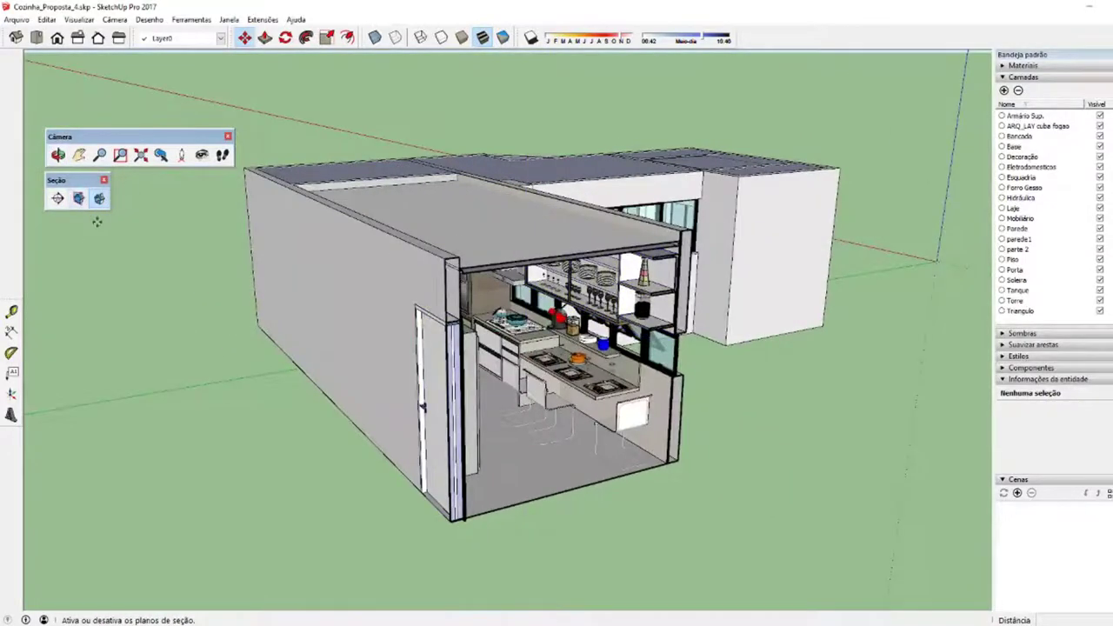
middle_click_drag(97, 222, 559, 323)
mouse_move(270, 359)
middle_mouse_down()
mouse_move(409, 348)
mouse_move(408, 331)
middle_mouse_up()
key("space")
scroll(382, 413, "up", 3)
scroll(444, 331, "up", 3)
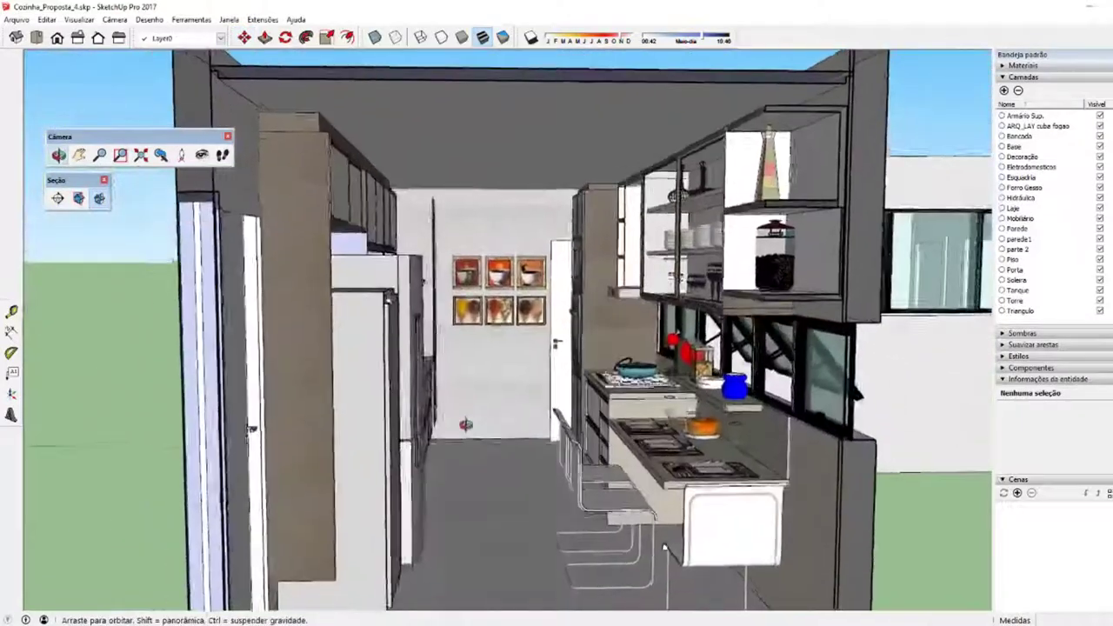
Turn the section cut off and orbit to view the roofed L-shaped house from above
left_click(99, 198)
middle_click_drag(452, 391, 452, 519)
scroll(487, 184, "up", 5)
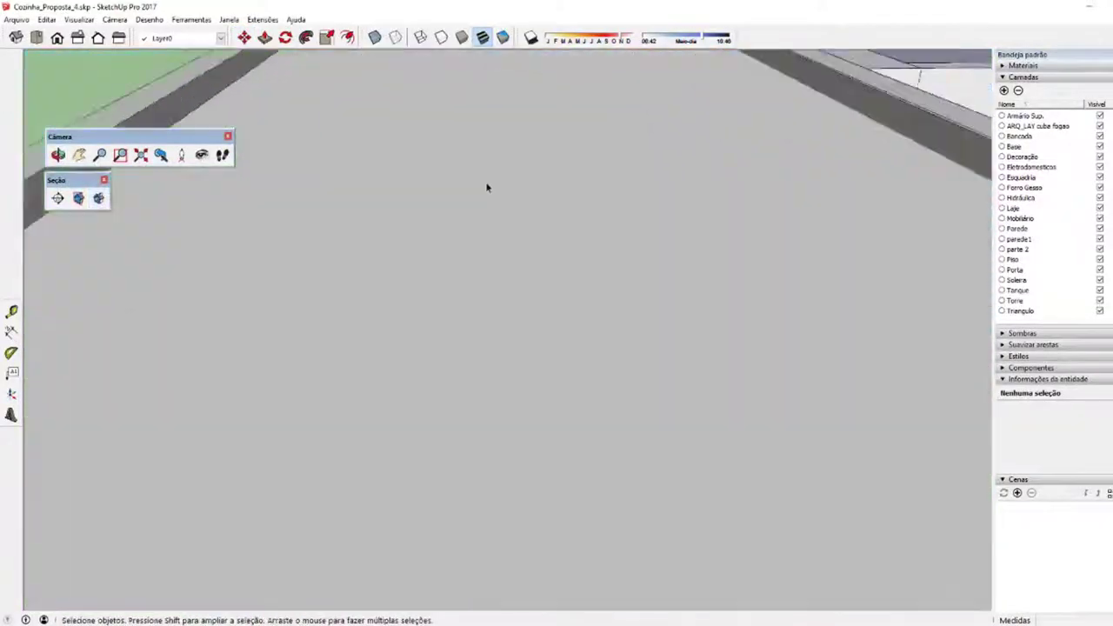
scroll(464, 114, "up", 3)
middle_click_drag(465, 114, 487, 32)
scroll(529, 345, "up", 5)
mouse_move(528, 345)
middle_mouse_down()
mouse_move(465, 514)
mouse_move(560, 504)
middle_mouse_up()
scroll(467, 427, "down", 5)
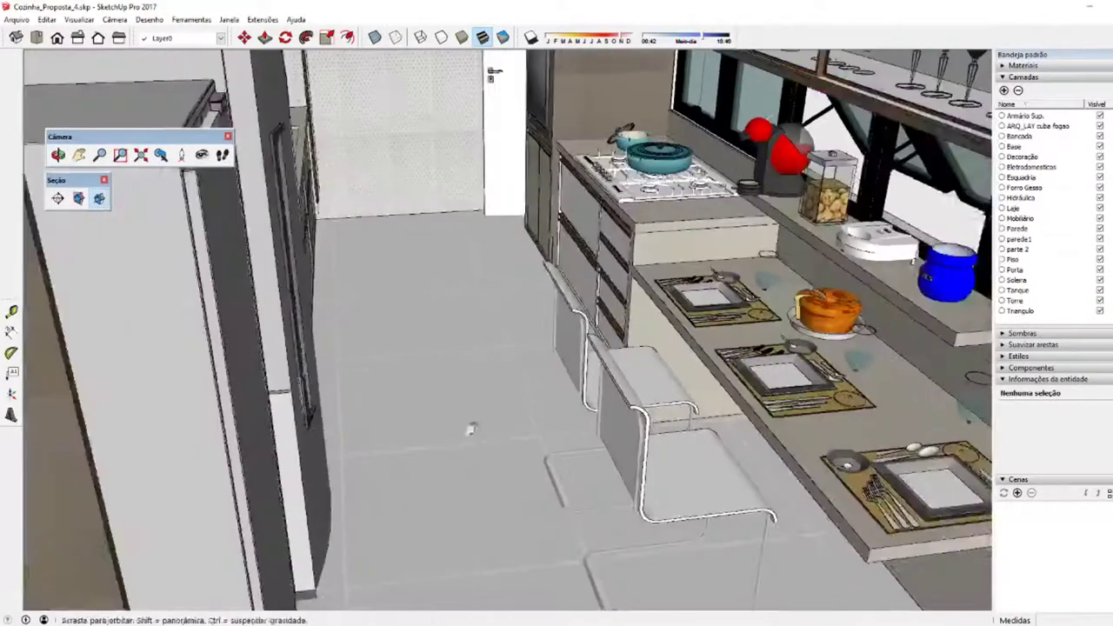
middle_click_drag(467, 427, 472, 355)
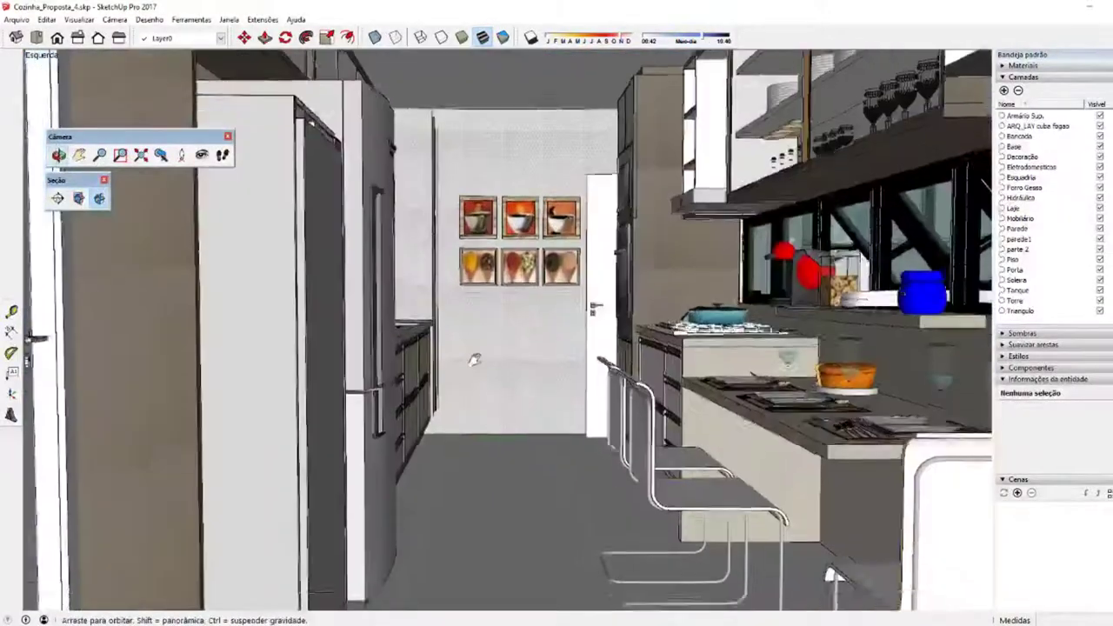
scroll(457, 342, "up", 2)
scroll(465, 306, "up", 2)
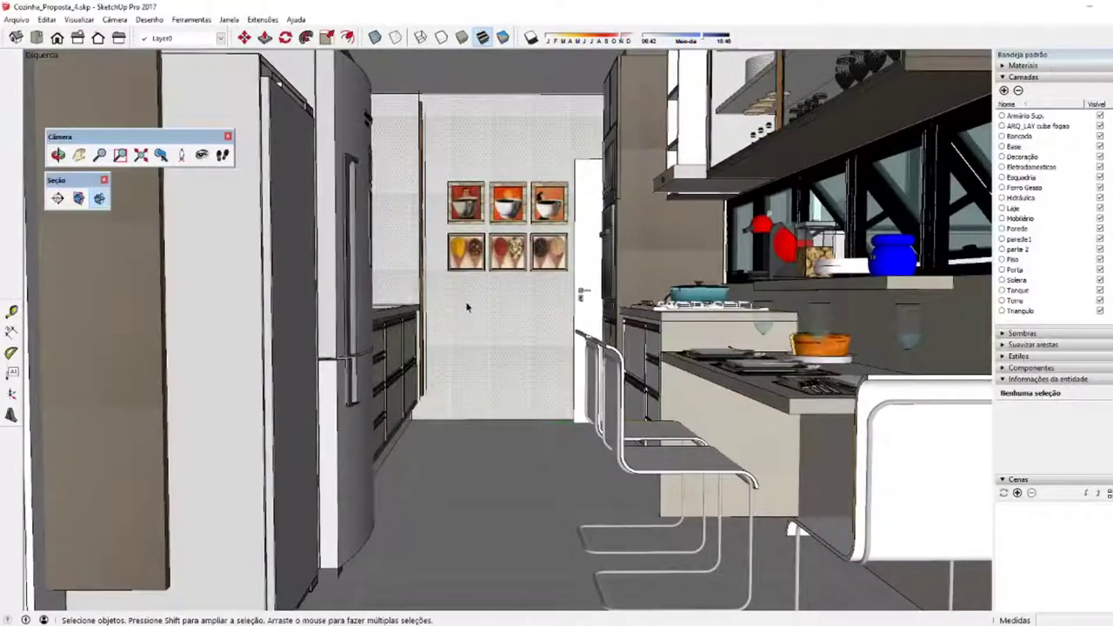
scroll(467, 306, "down", 5)
mouse_move(467, 306)
middle_mouse_down()
mouse_move(486, 334)
mouse_move(596, 338)
mouse_move(616, 422)
middle_mouse_up()
scroll(486, 332, "up", 1)
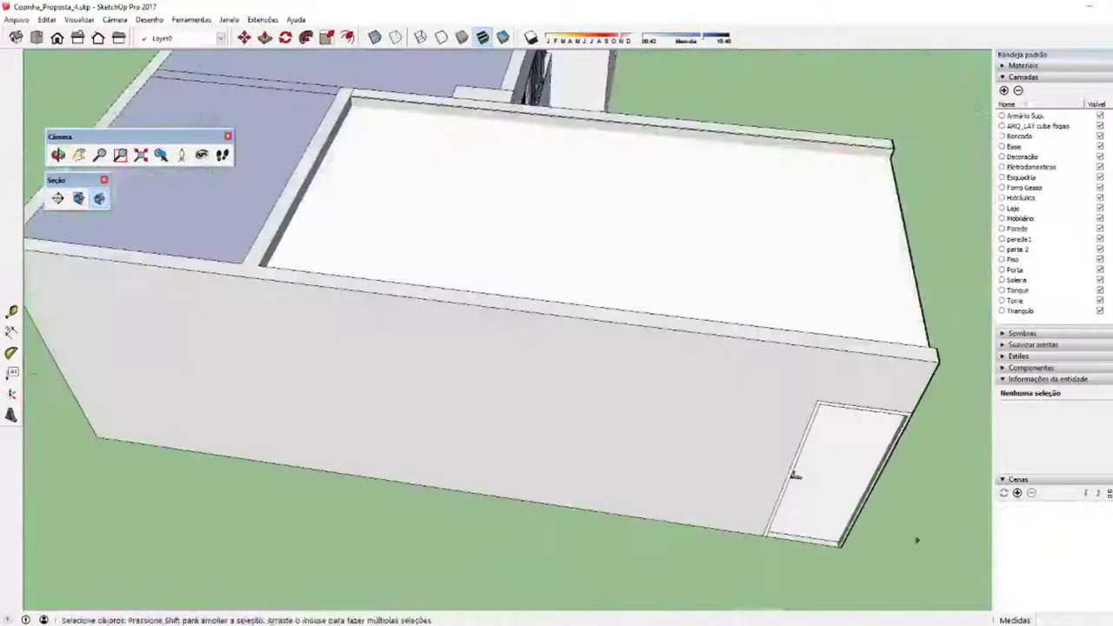
scroll(509, 323, "down", 2)
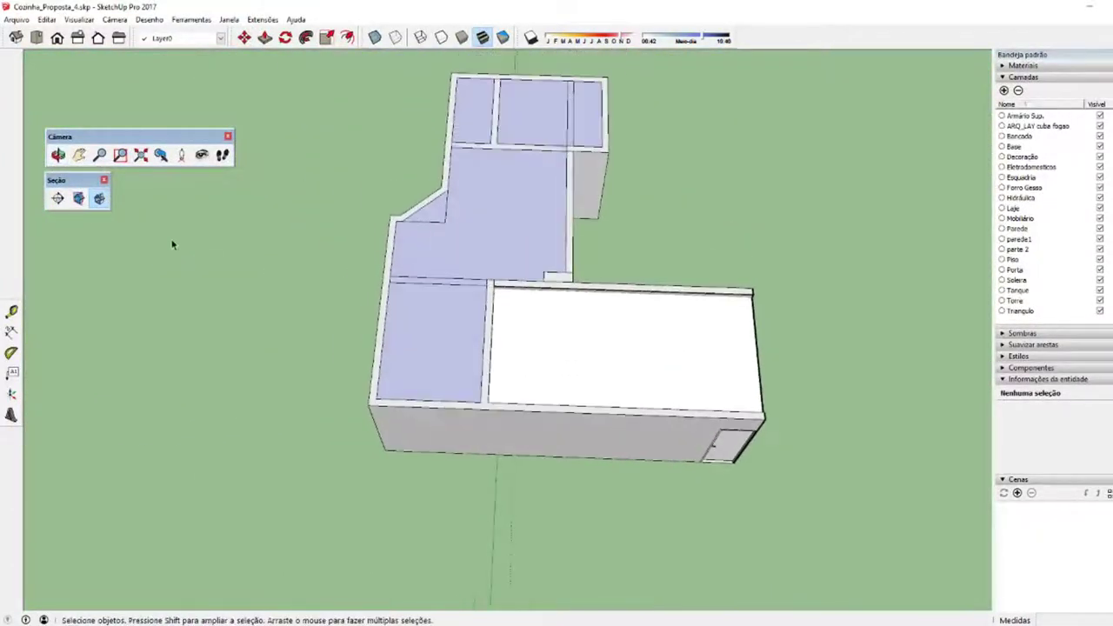
Place a new section plane on the front wall and move it just inside the wall
mouse_move(459, 347)
middle_mouse_down()
mouse_move(596, 322)
mouse_move(563, 292)
middle_mouse_up()
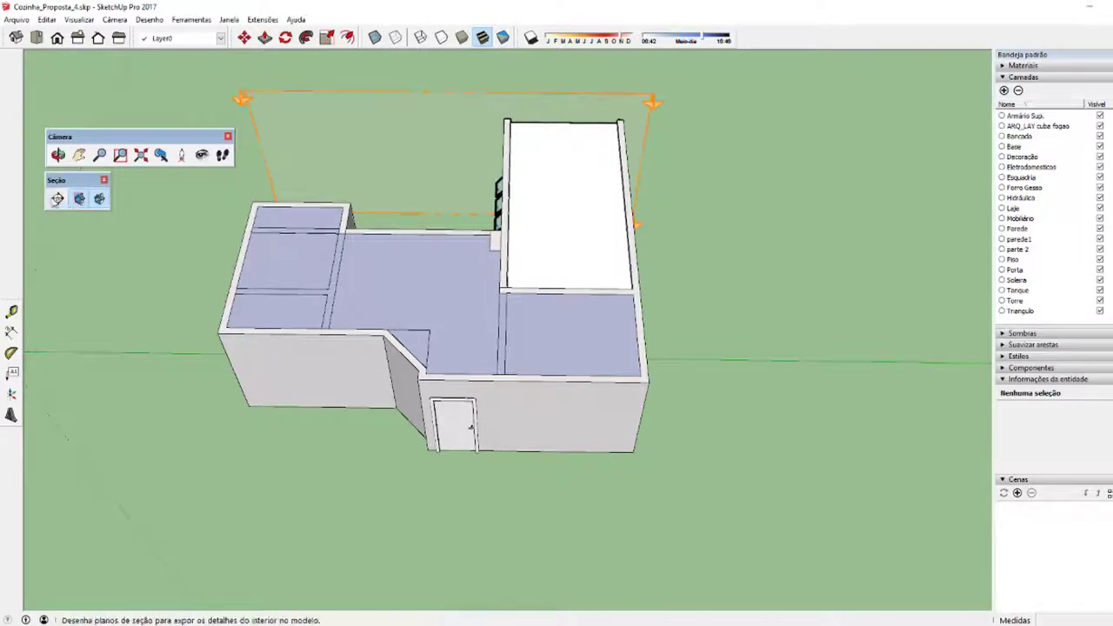
left_click(546, 502)
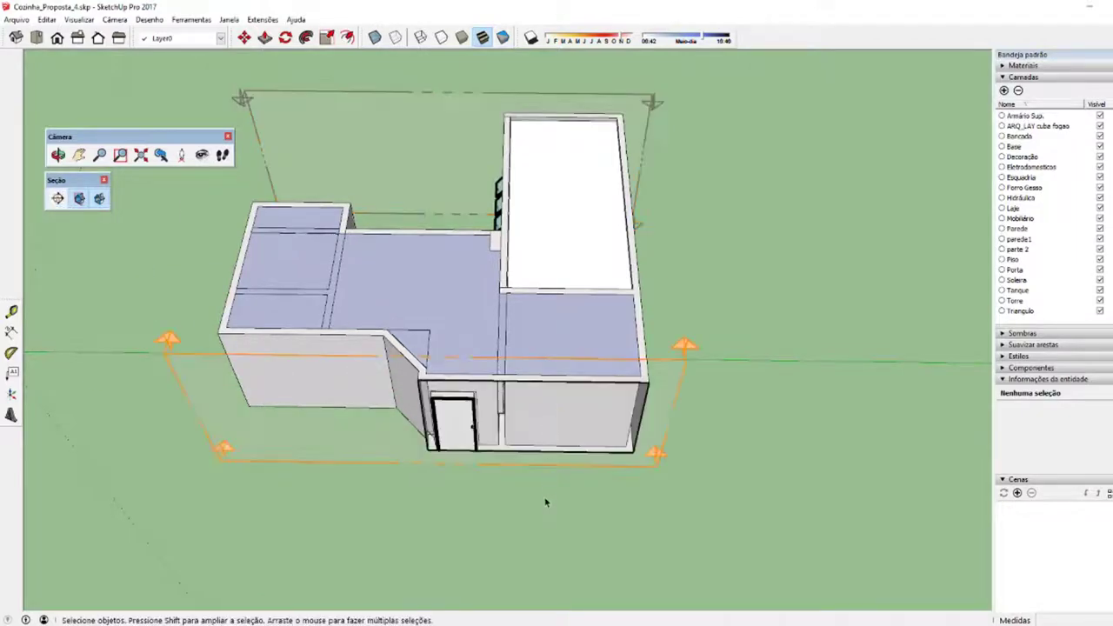
left_click(644, 462)
mouse_move(643, 463)
middle_mouse_down()
mouse_move(790, 353)
mouse_move(589, 405)
mouse_move(653, 494)
middle_mouse_up()
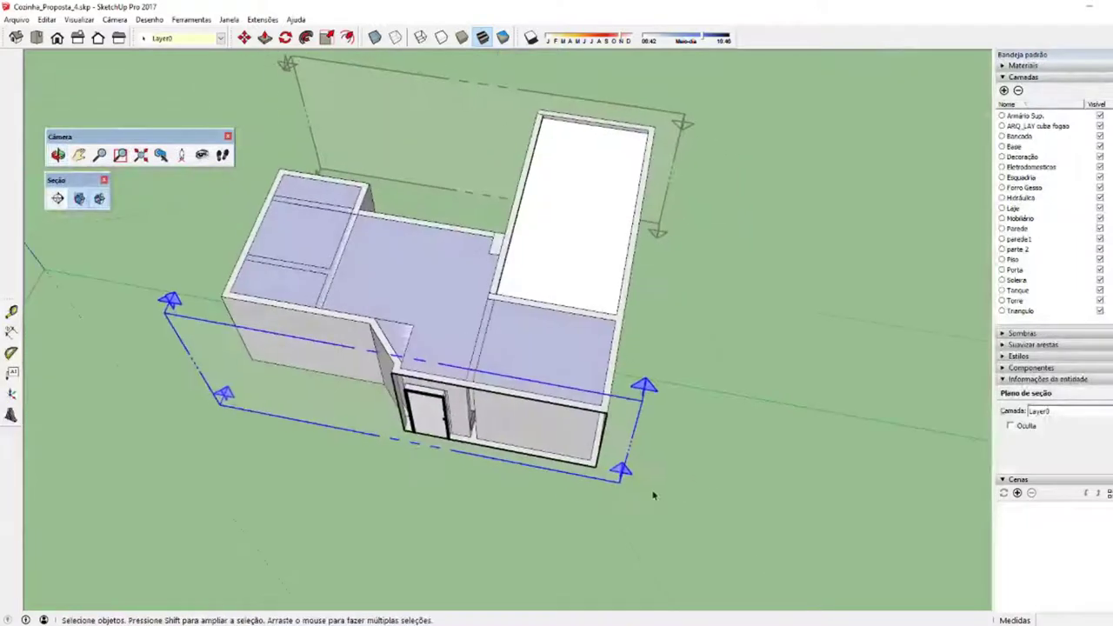
scroll(600, 478, "up", 5)
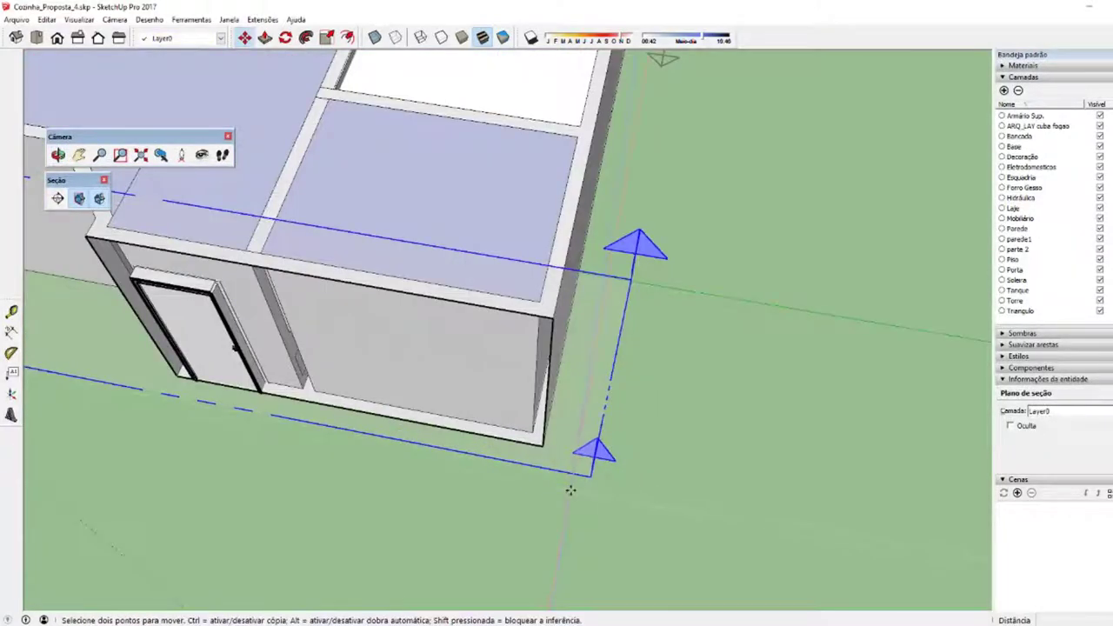
left_click(570, 491)
left_click(583, 460)
Rotate the section plane by 15°
mouse_move(544, 460)
middle_mouse_down()
mouse_move(664, 533)
mouse_move(652, 520)
middle_mouse_up()
key("q")
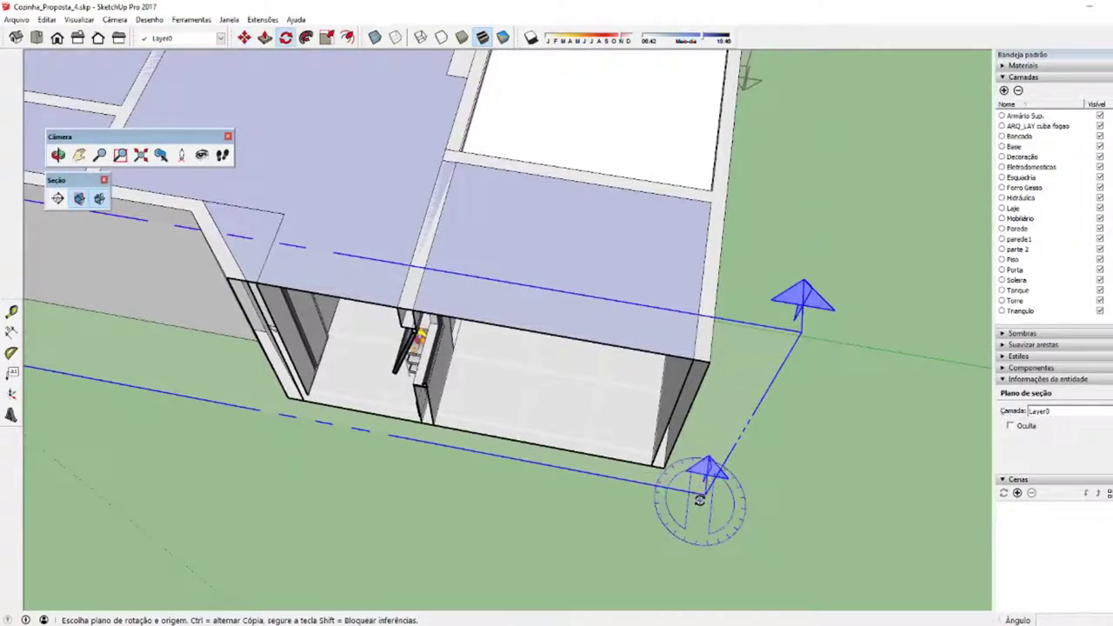
left_click(627, 487)
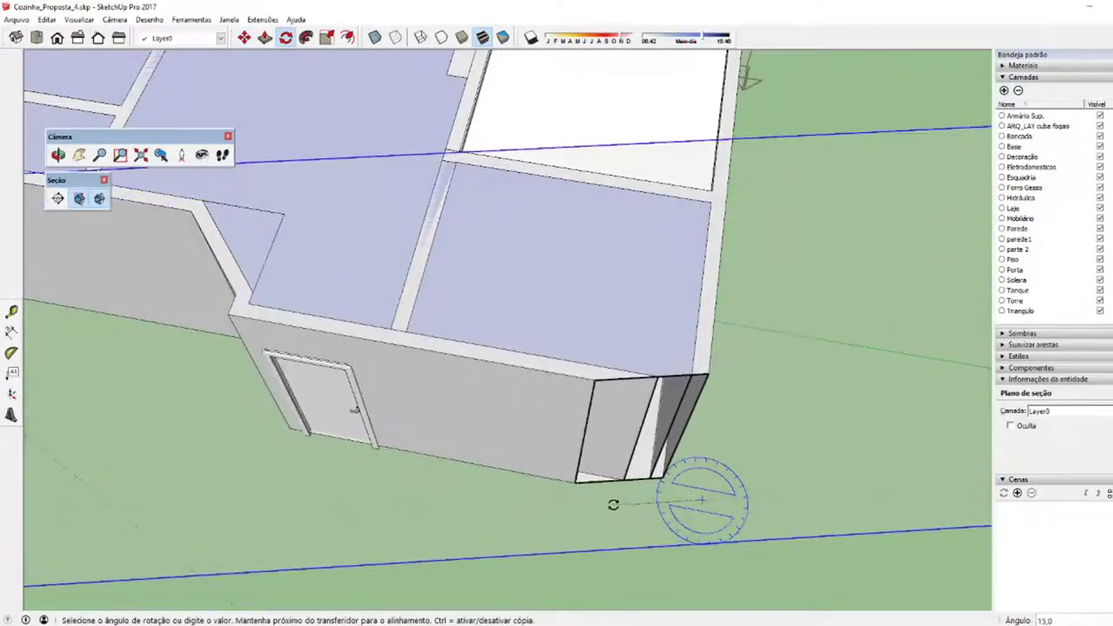
left_click(613, 506)
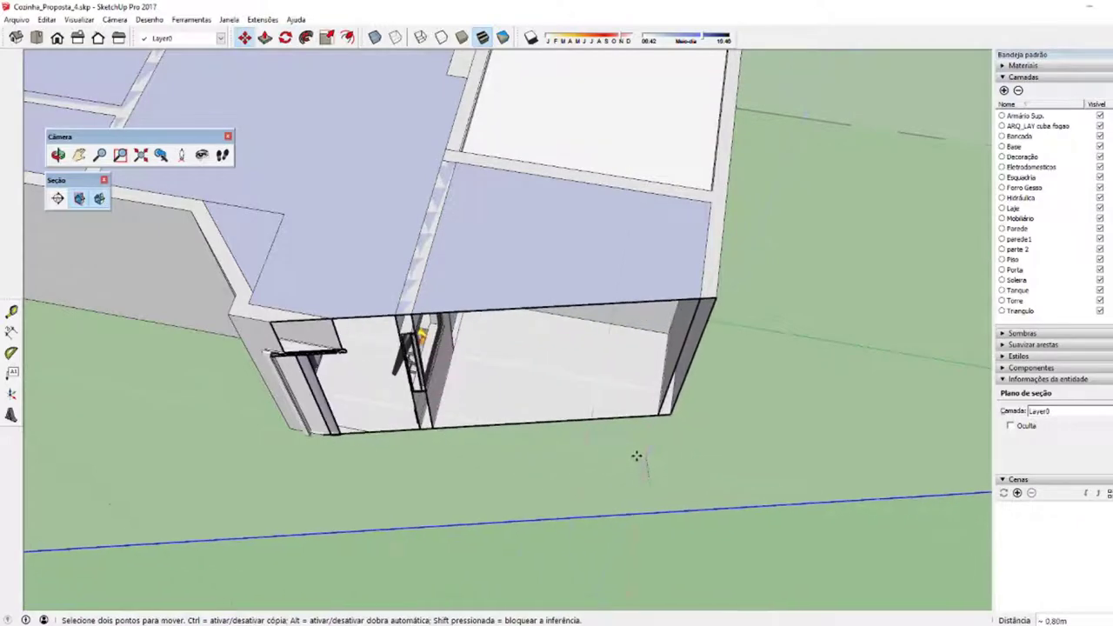
Reposition the rotated section plane so it cuts lengthwise through the front room
mouse_move(640, 489)
middle_mouse_down()
mouse_move(479, 308)
mouse_move(415, 183)
mouse_move(802, 378)
mouse_move(462, 447)
mouse_move(444, 541)
mouse_move(447, 504)
middle_mouse_up()
key("m")
scroll(803, 377, "down", 3)
scroll(802, 377, "down", 3)
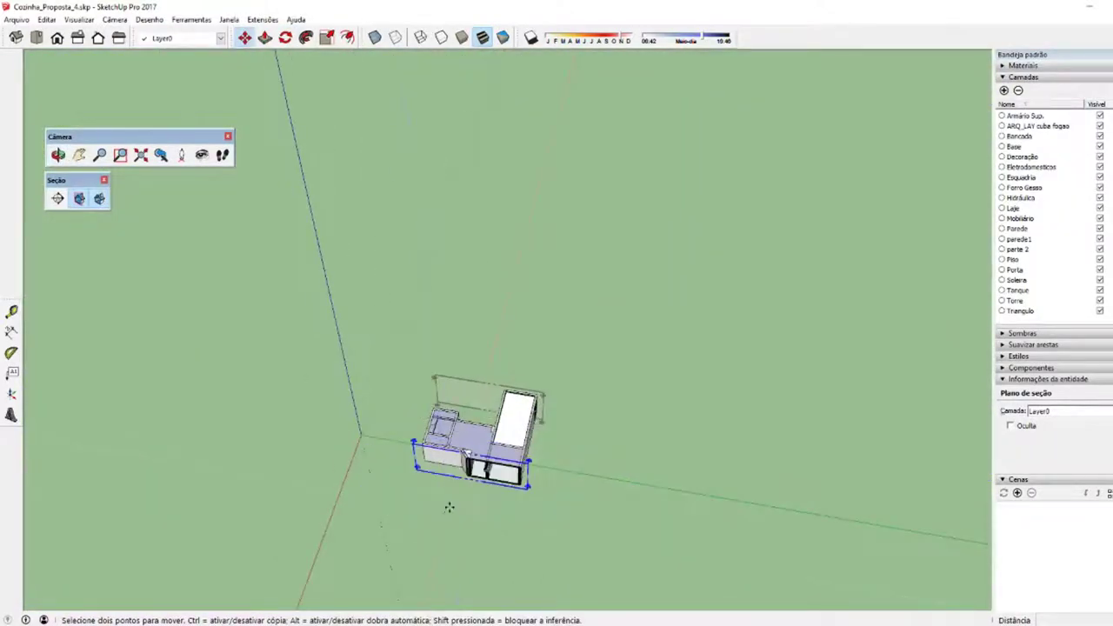
scroll(447, 504, "up", 3)
scroll(557, 447, "up", 2)
key("space")
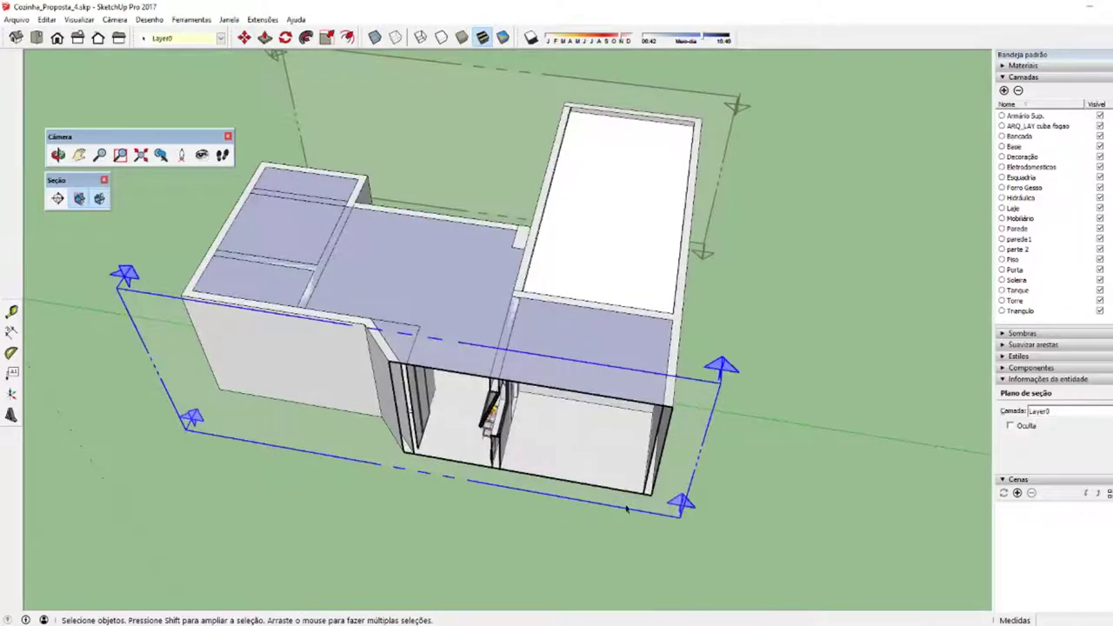
key("m")
mouse_move(620, 534)
middle_mouse_down()
mouse_move(633, 455)
mouse_move(613, 369)
mouse_move(478, 472)
middle_mouse_up()
Zoom into the laundry and kitchen cut, then fit the whole model in the window
scroll(477, 472, "up", 5)
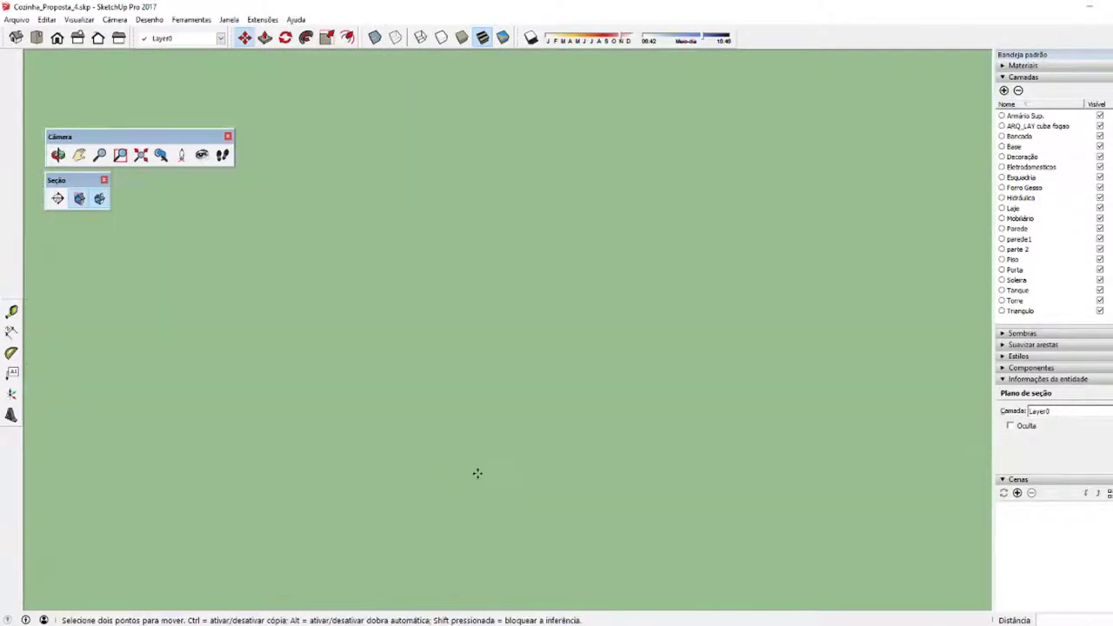
scroll(499, 469, "down", 5)
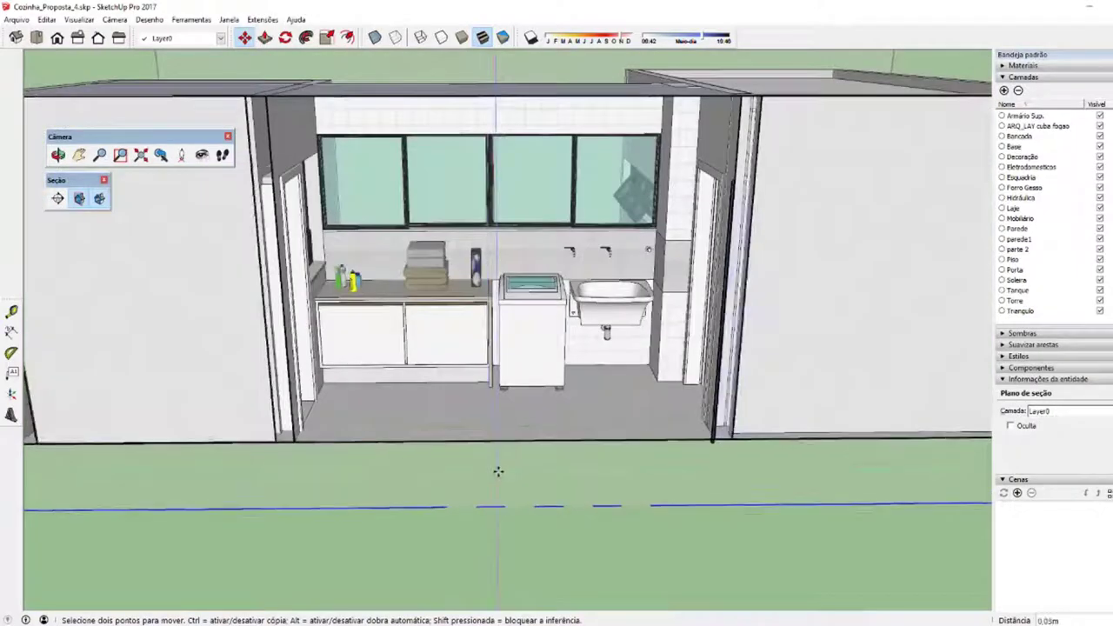
scroll(500, 461, "up", 1)
scroll(503, 451, "up", 1)
mouse_move(502, 450)
middle_mouse_down()
mouse_move(525, 499)
mouse_move(518, 420)
mouse_move(540, 437)
middle_mouse_up()
scroll(519, 420, "up", 2)
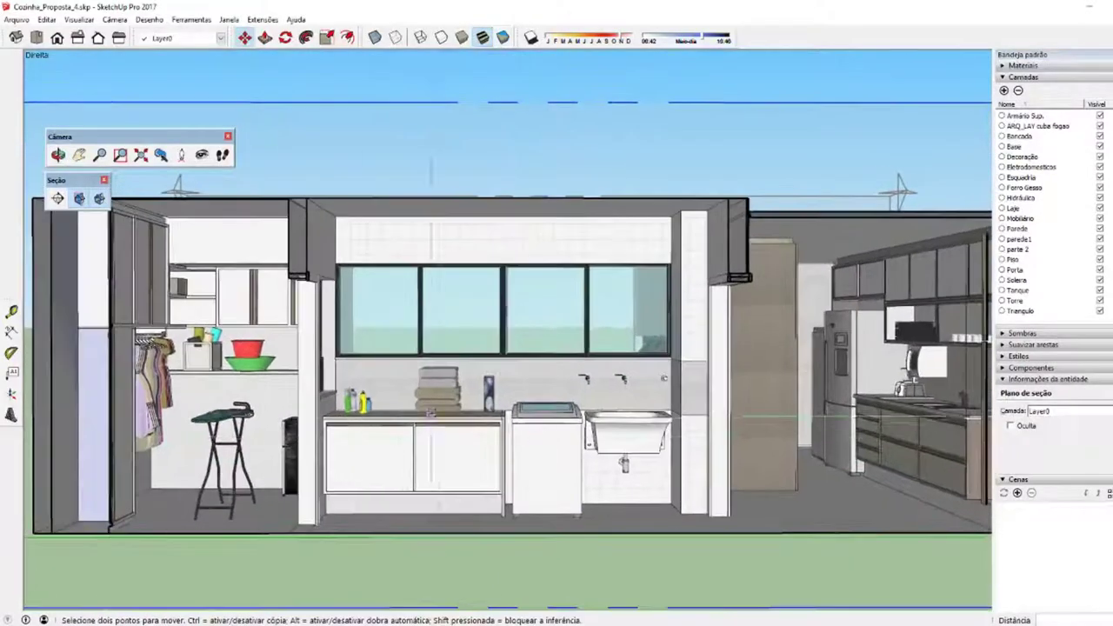
key("shift+z")
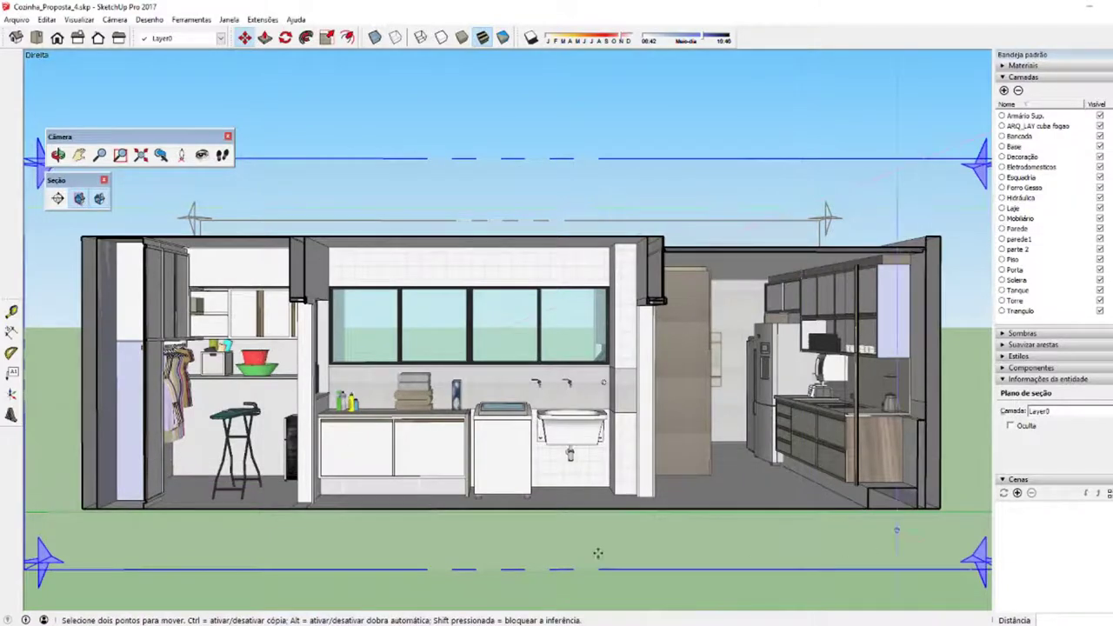
Hide the section planes and switch to the straight Right elevation
left_click(79, 198)
middle_click_drag(391, 434, 463, 433)
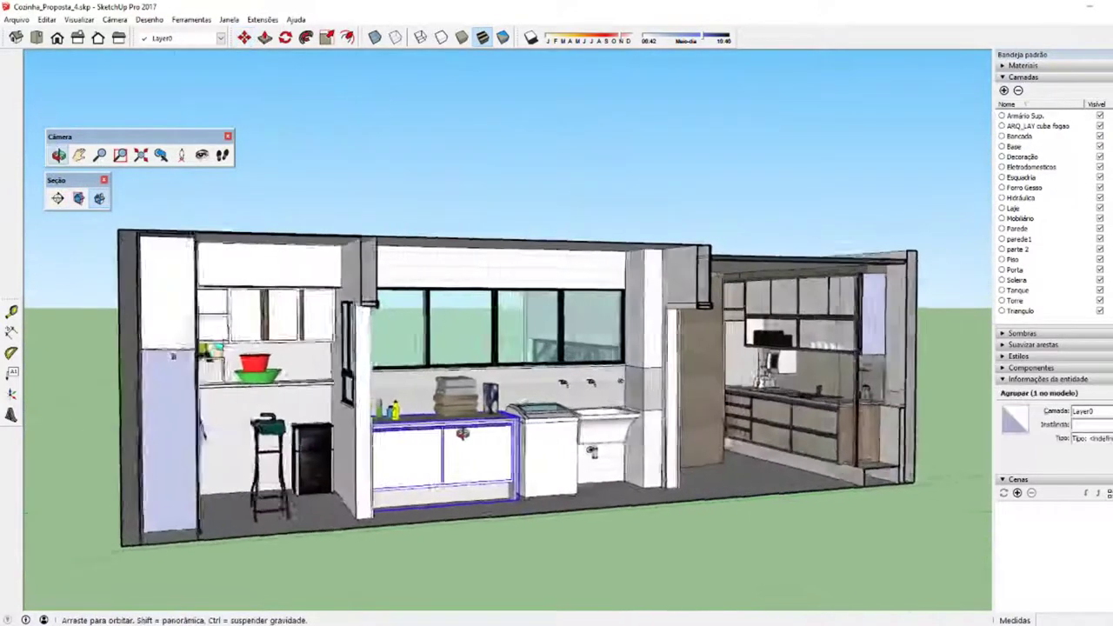
key("F4")
Show the section planes again and orbit out to a higher exterior angle
left_click(128, 378)
key("m")
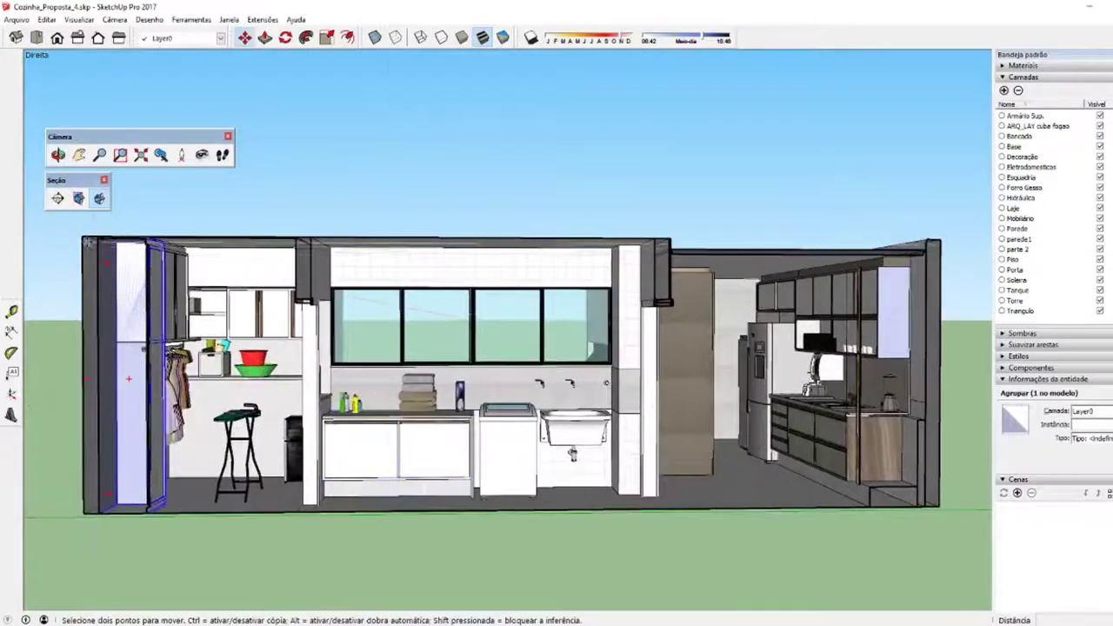
middle_click_drag(128, 378, 143, 193)
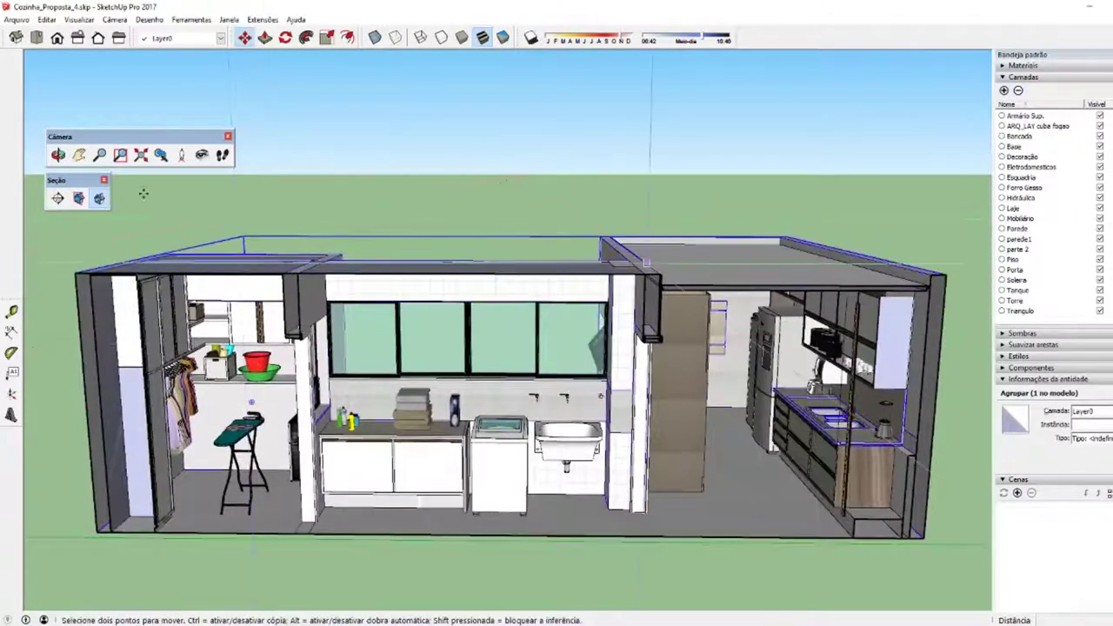
left_click(79, 198)
mouse_move(490, 318)
middle_mouse_down()
mouse_move(637, 454)
mouse_move(261, 255)
mouse_move(568, 294)
middle_mouse_up()
key("space")
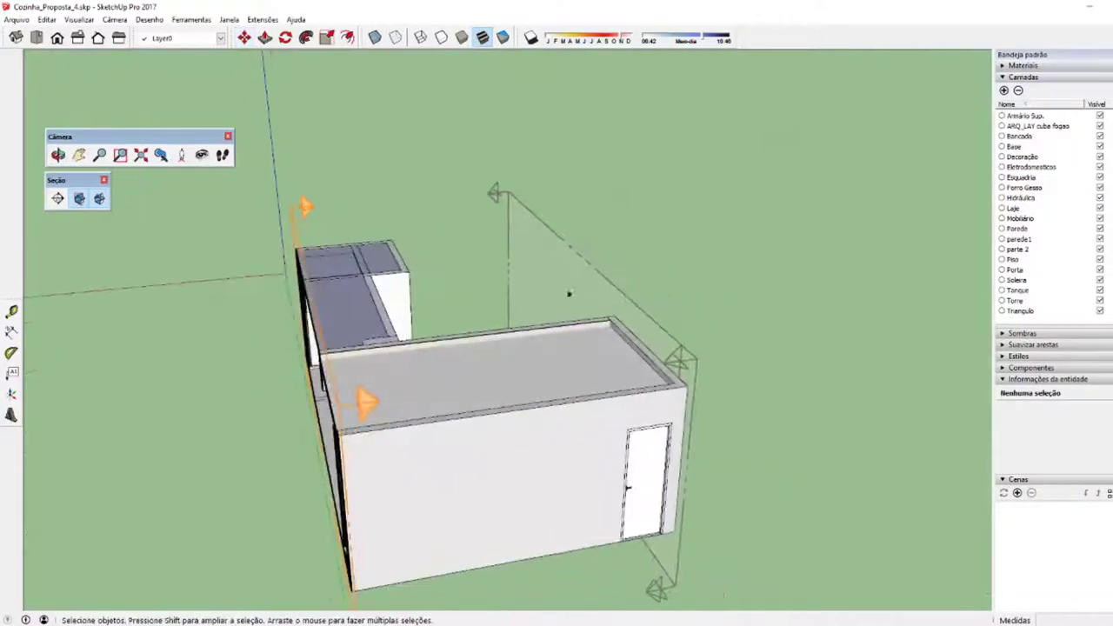
Toggle the kitchen section cut from its context menu and orbit to view the whole house
right_click(563, 277)
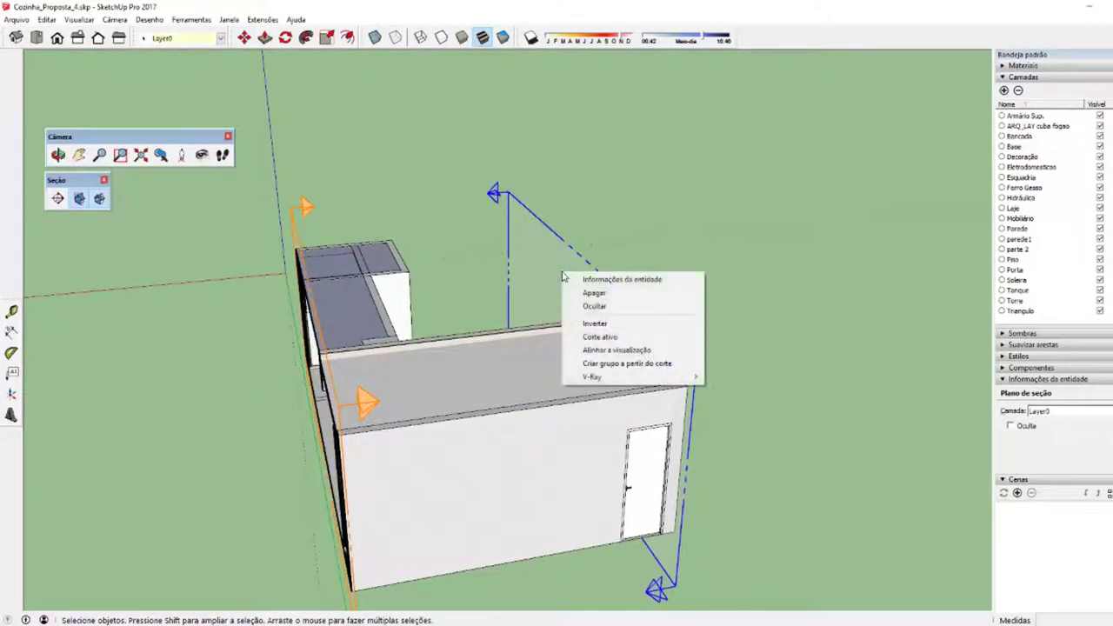
left_click(602, 341)
middle_click_drag(603, 345, 79, 277)
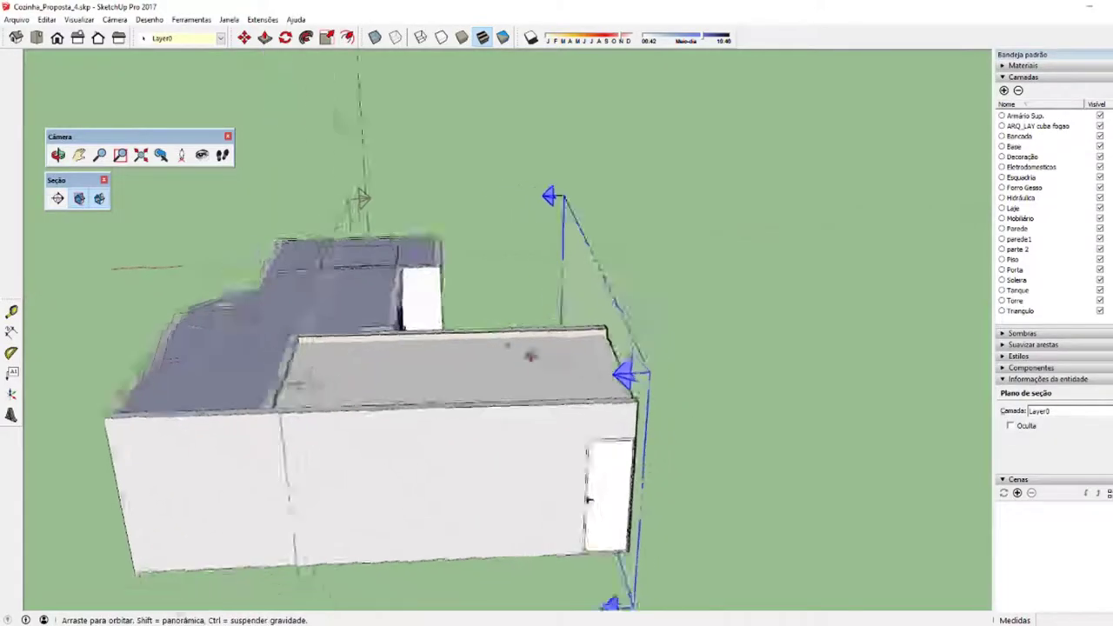
middle_click_drag(474, 366, 491, 400)
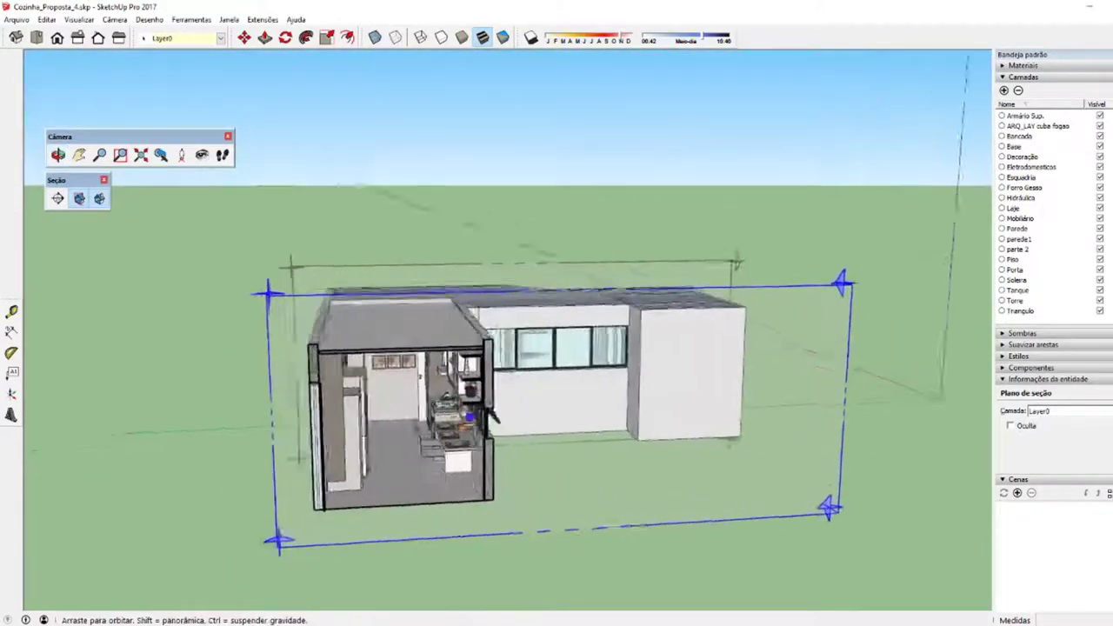
Reverse the section plane so the cut flips to the other side
right_click(540, 396)
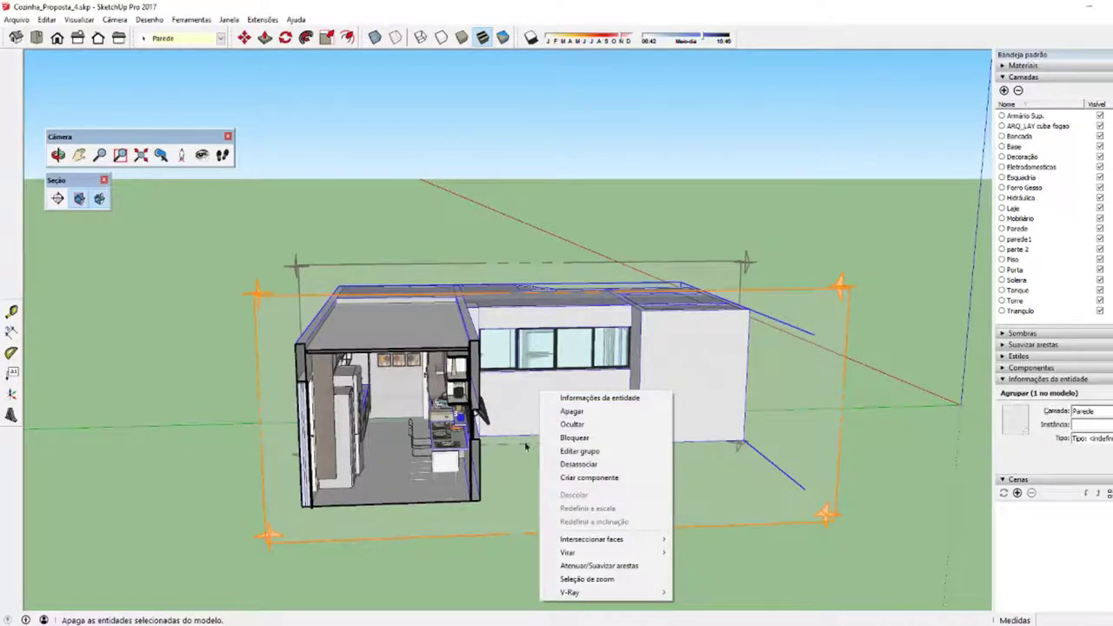
left_click(528, 532)
right_click(529, 532)
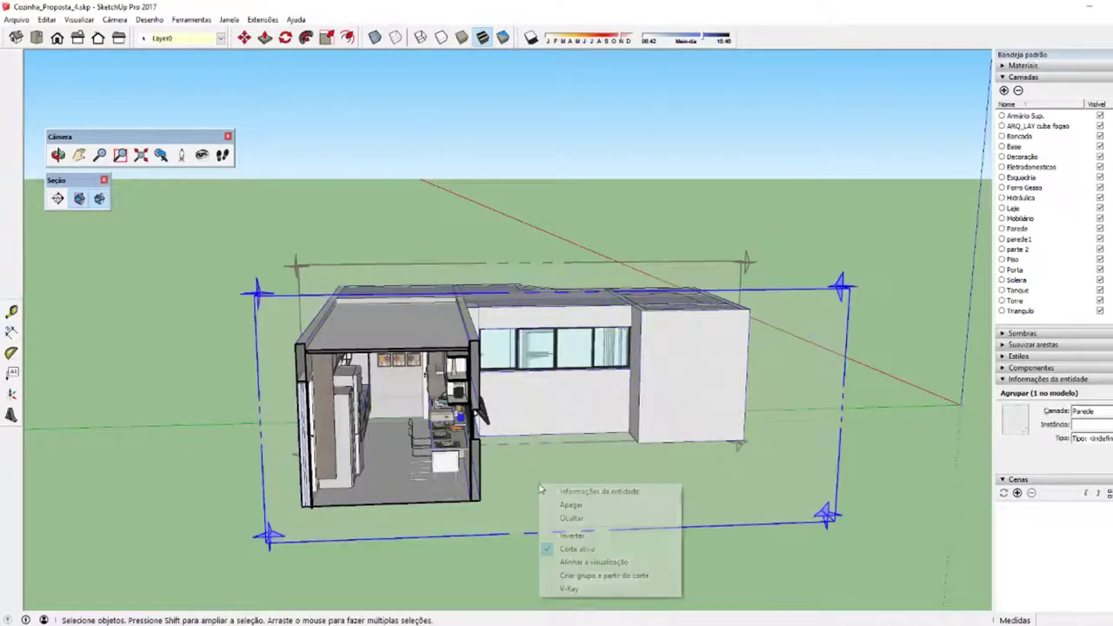
left_click(565, 537)
middle_click_drag(559, 534, 305, 415)
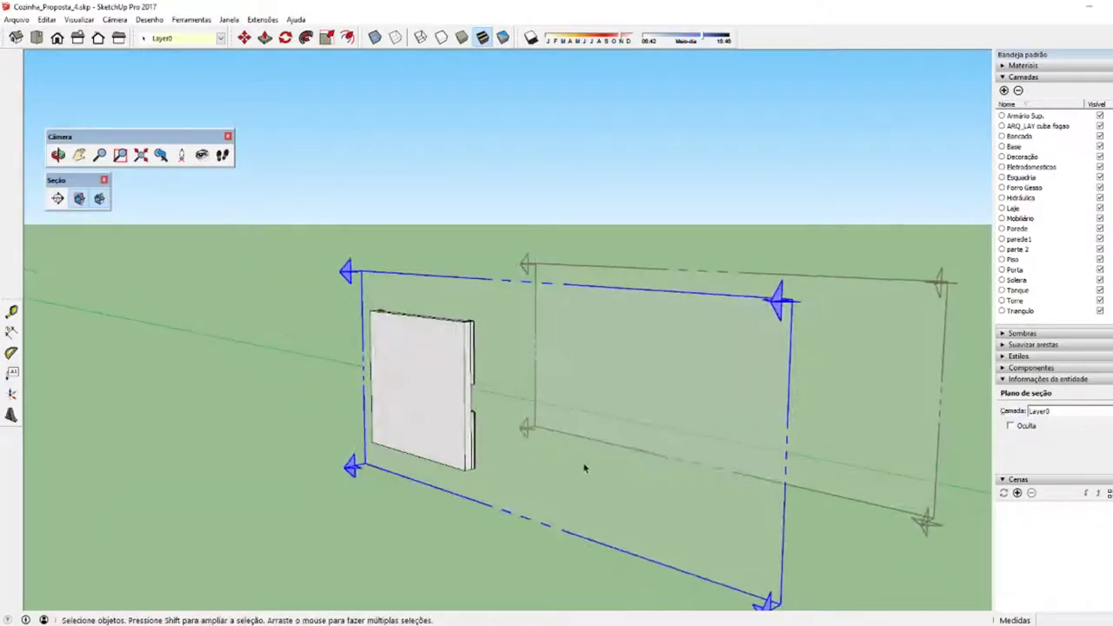
Turn Corte ativo off, then back on, and orbit around the house
right_click(586, 467)
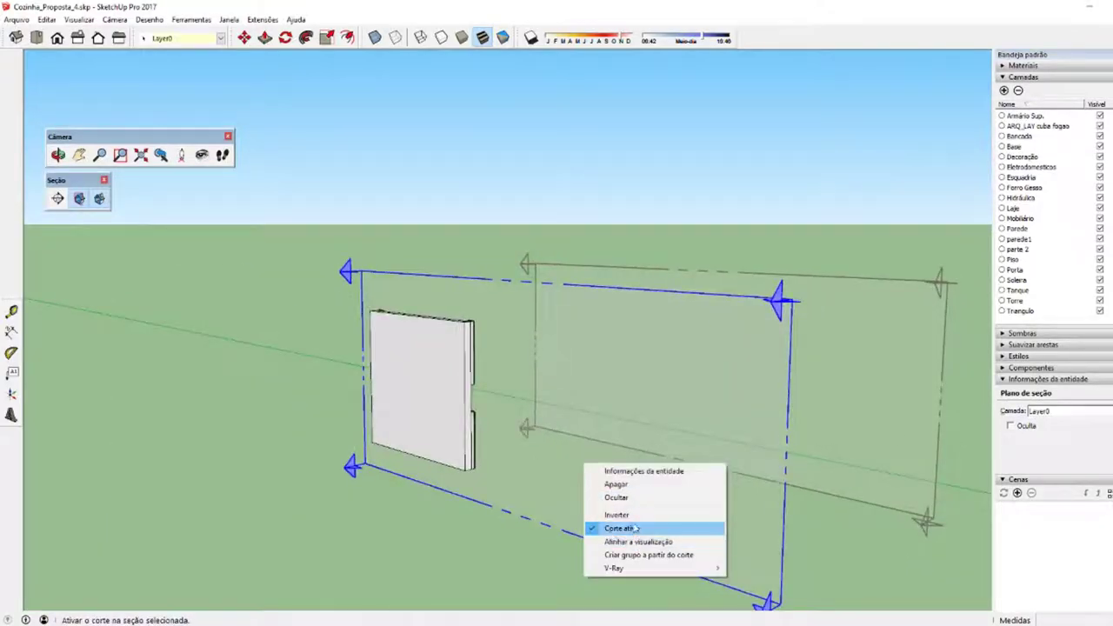
left_click(609, 527)
right_click(570, 498)
left_click(608, 574)
mouse_move(772, 511)
middle_mouse_down()
mouse_move(634, 477)
mouse_move(557, 493)
middle_mouse_up()
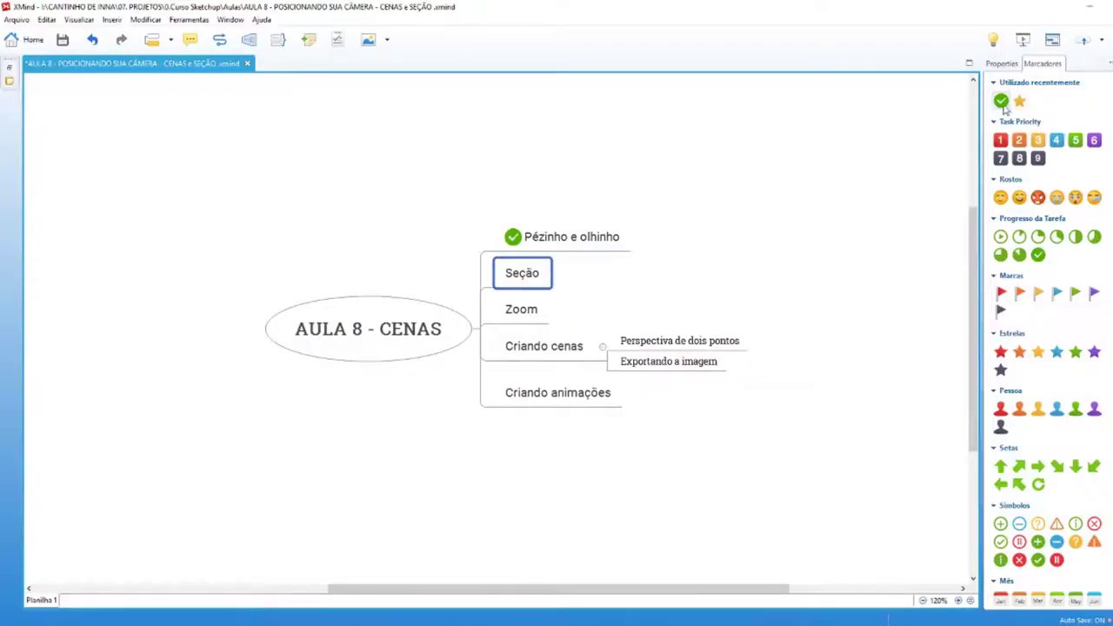
Give the Seção topic its green check and move on to the Zoom topic
left_click(1000, 101)
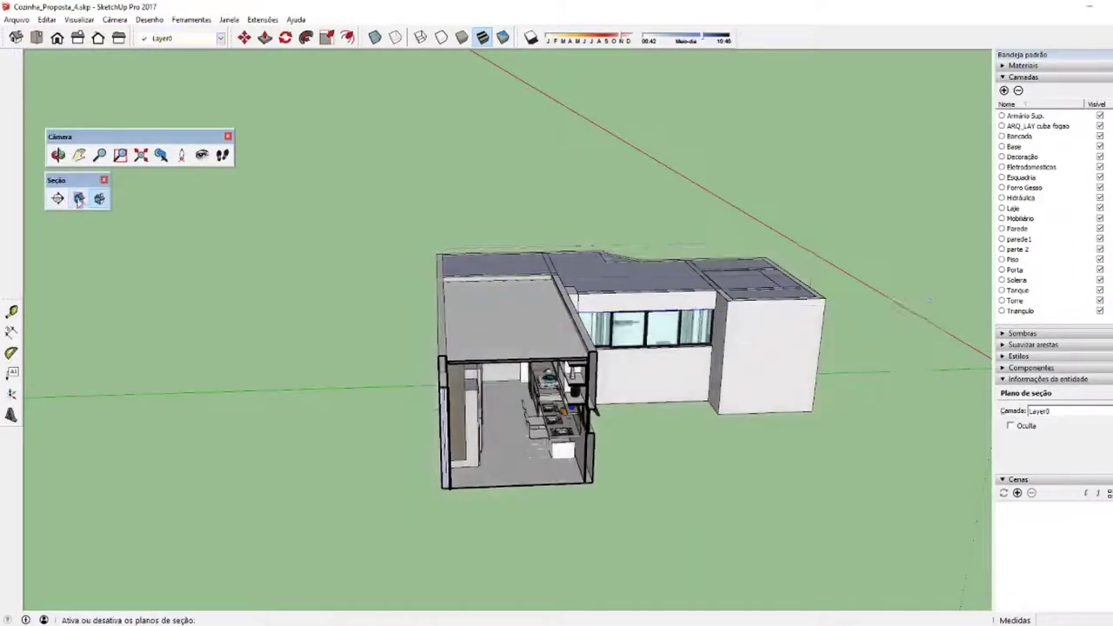
scroll(473, 348, "up", 10)
mouse_move(487, 331)
middle_mouse_down()
mouse_move(473, 299)
mouse_move(486, 317)
middle_mouse_up()
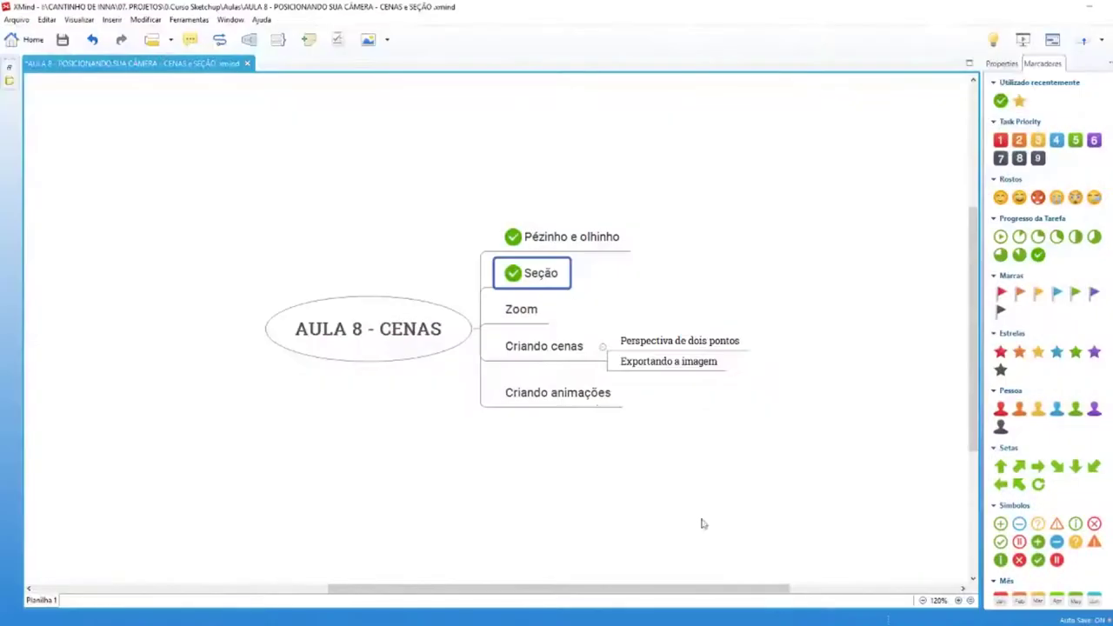
key("Down")
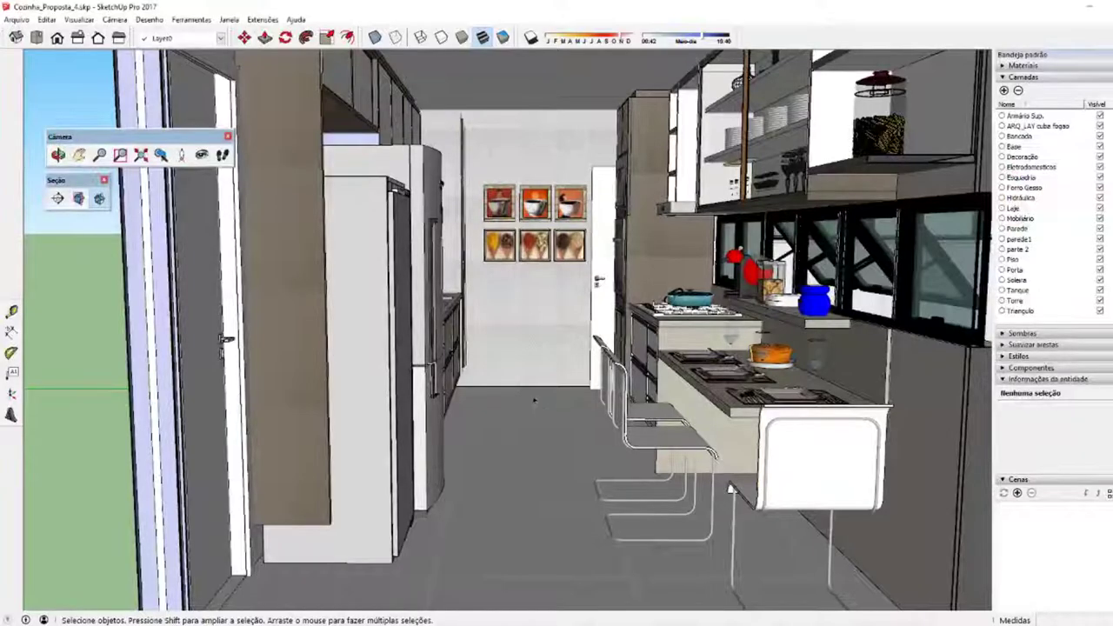
Orbit inside the kitchen and set the field of view to 65 degrees
middle_click_drag(520, 383, 508, 371)
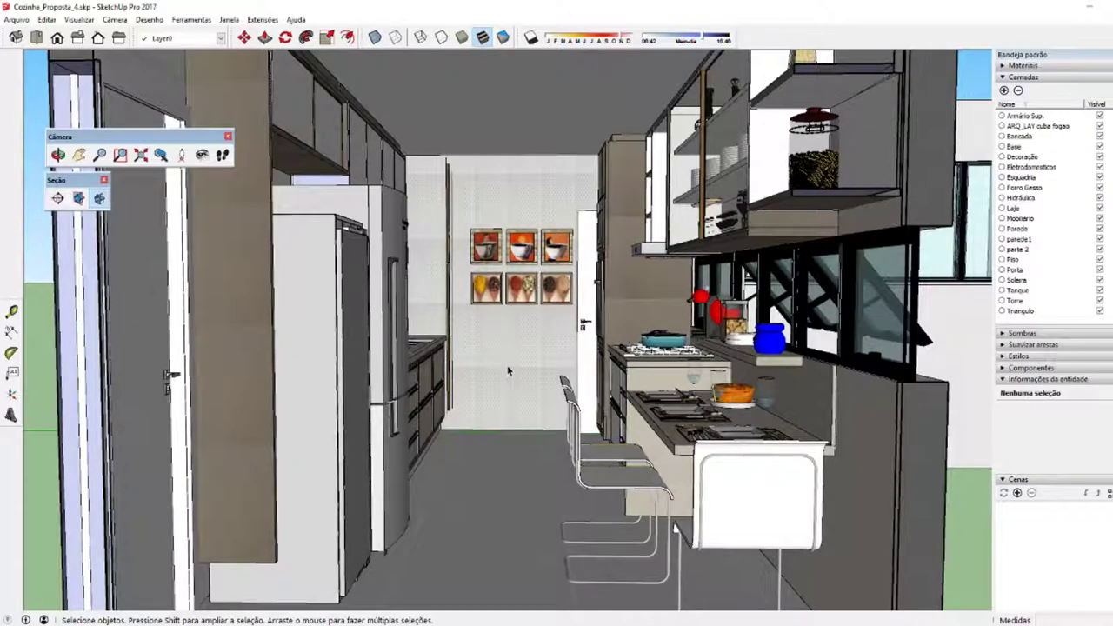
middle_click_drag(497, 277, 530, 285)
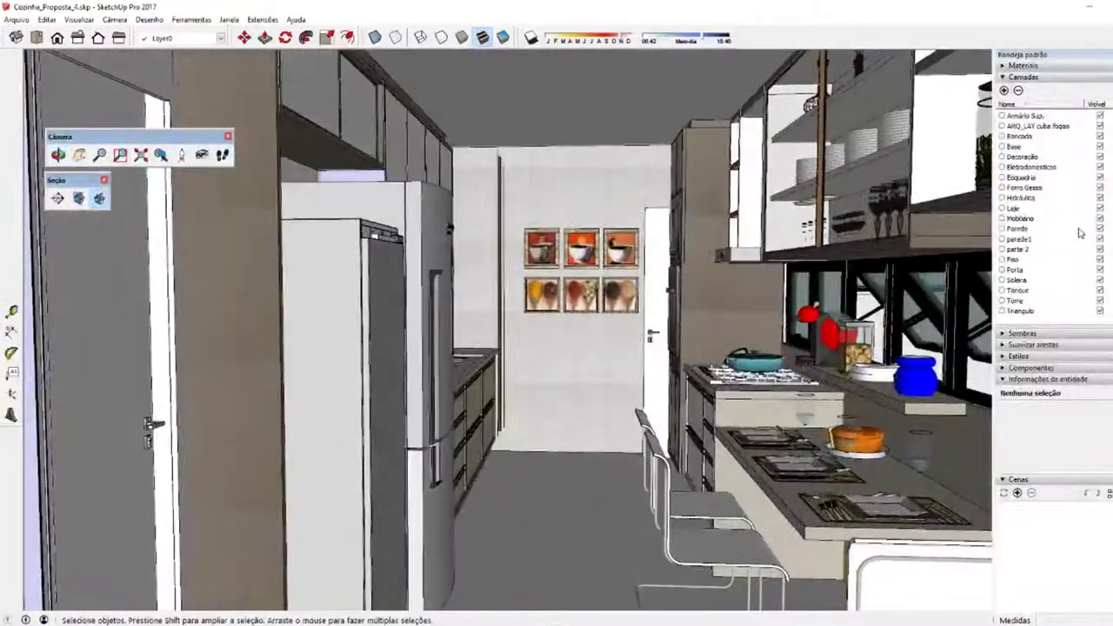
scroll(1079, 233, "up", 1)
middle_click_drag(643, 373, 409, 56)
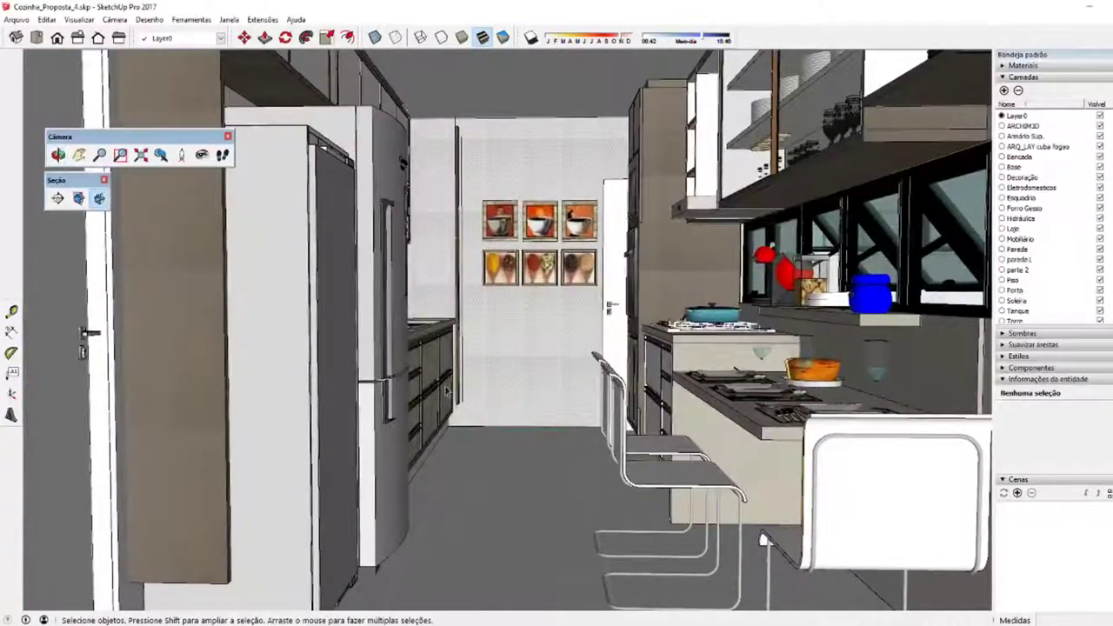
mouse_move(447, 391)
middle_mouse_down()
mouse_move(559, 399)
mouse_move(547, 405)
middle_mouse_up()
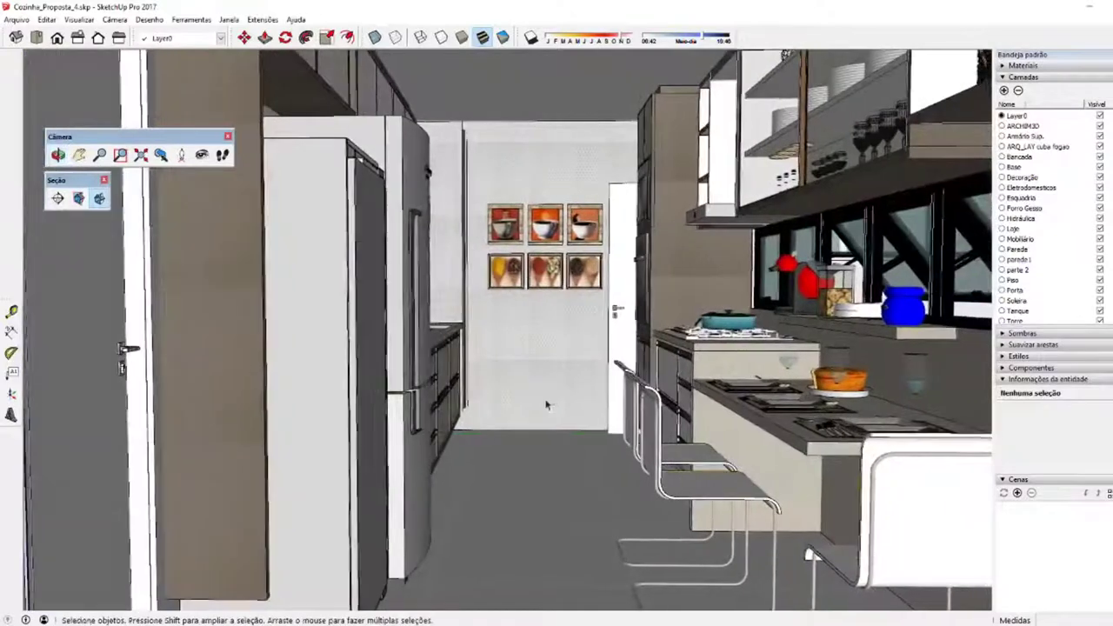
key("z")
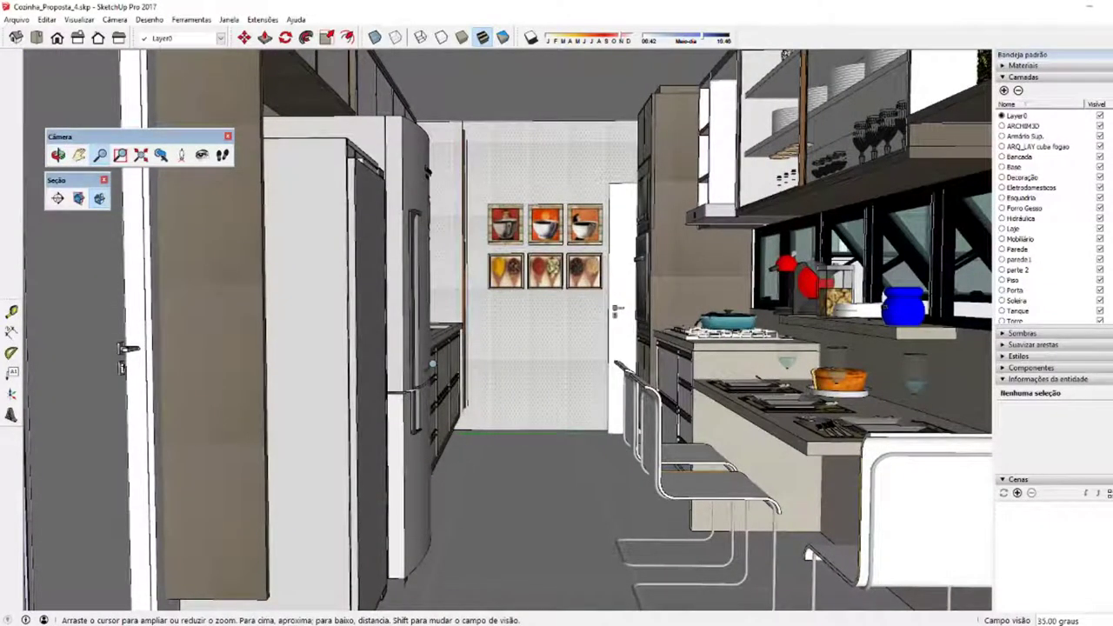
type("65")
key("Return")
Change the field of view to 25 degrees, framing the fridge, sink and wall
scroll(490, 364, "up", 3)
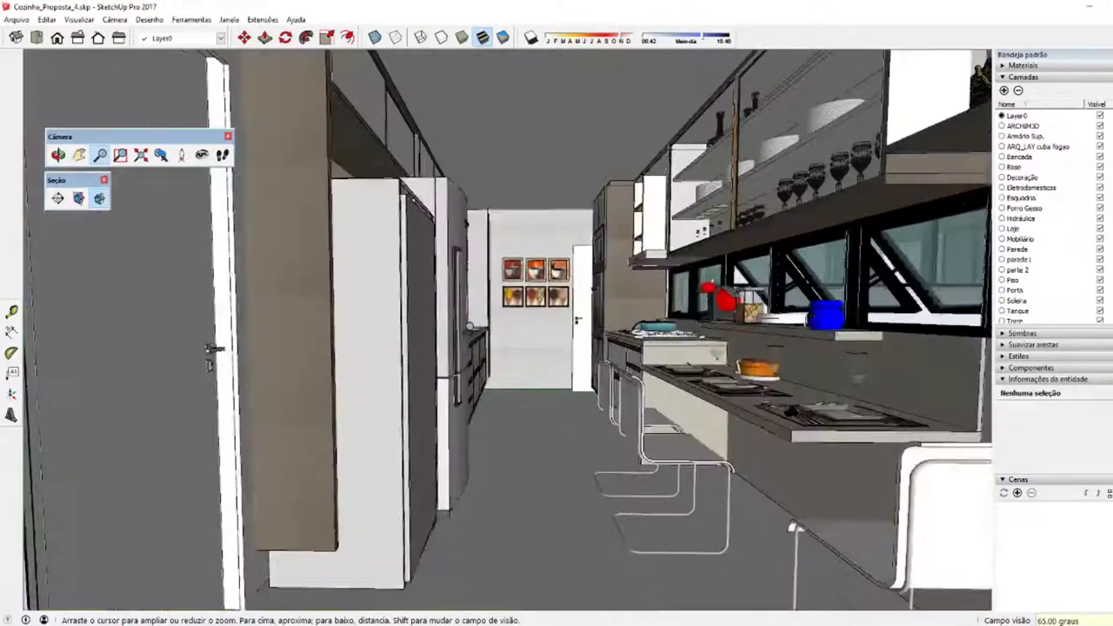
middle_click_drag(472, 331, 443, 347)
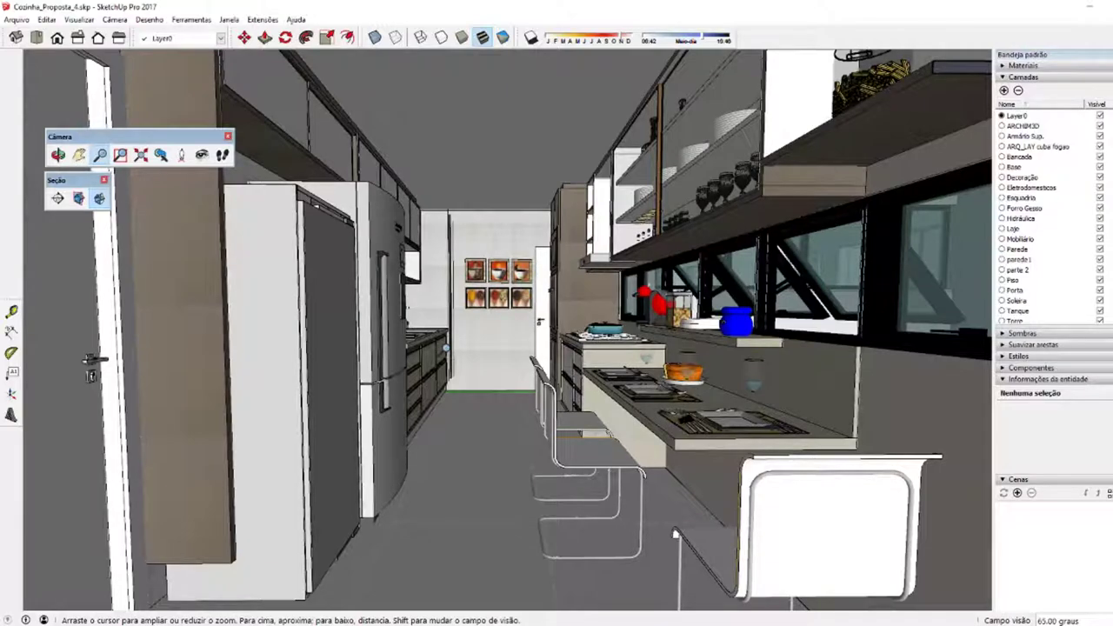
type("25")
key("Return")
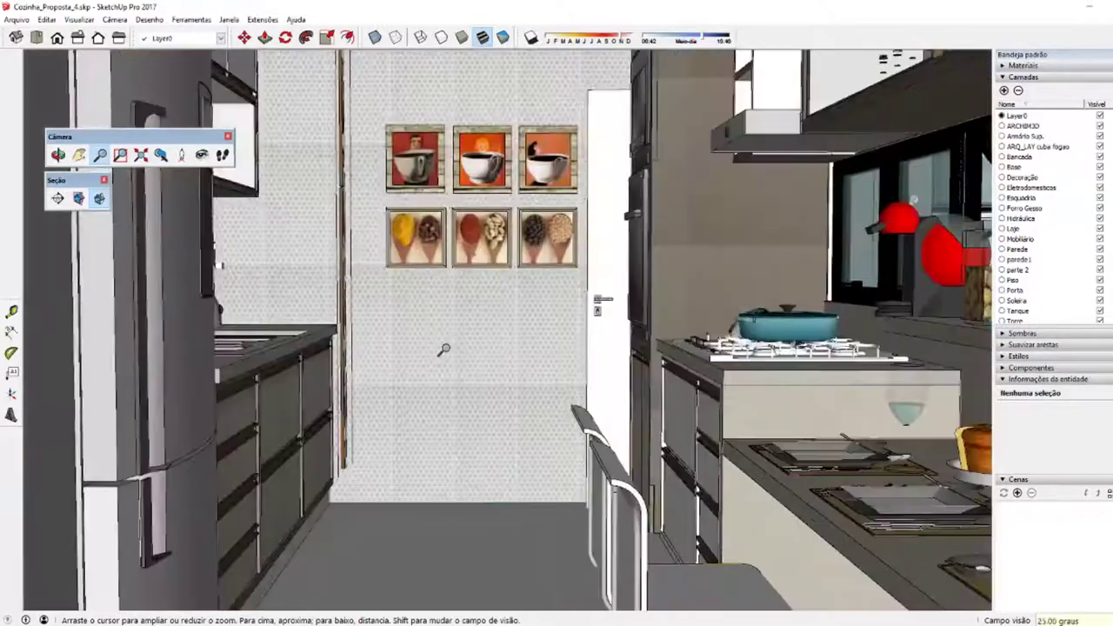
mouse_move(487, 368)
left_mouse_down()
mouse_move(534, 376)
mouse_move(491, 383)
mouse_move(507, 397)
left_mouse_up()
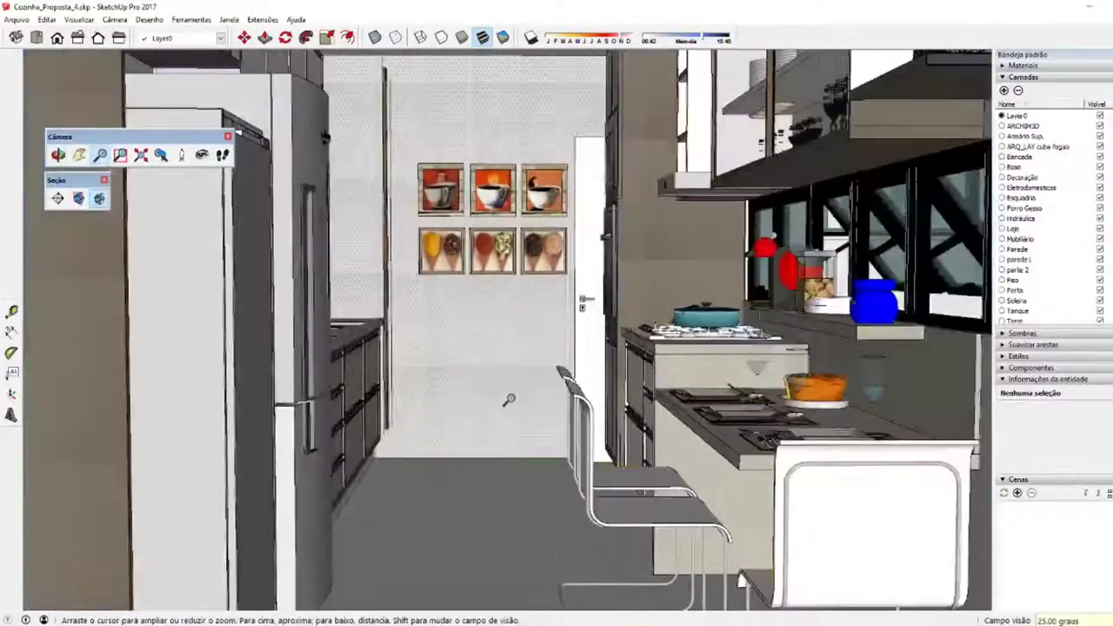
middle_click_drag(509, 402, 556, 423)
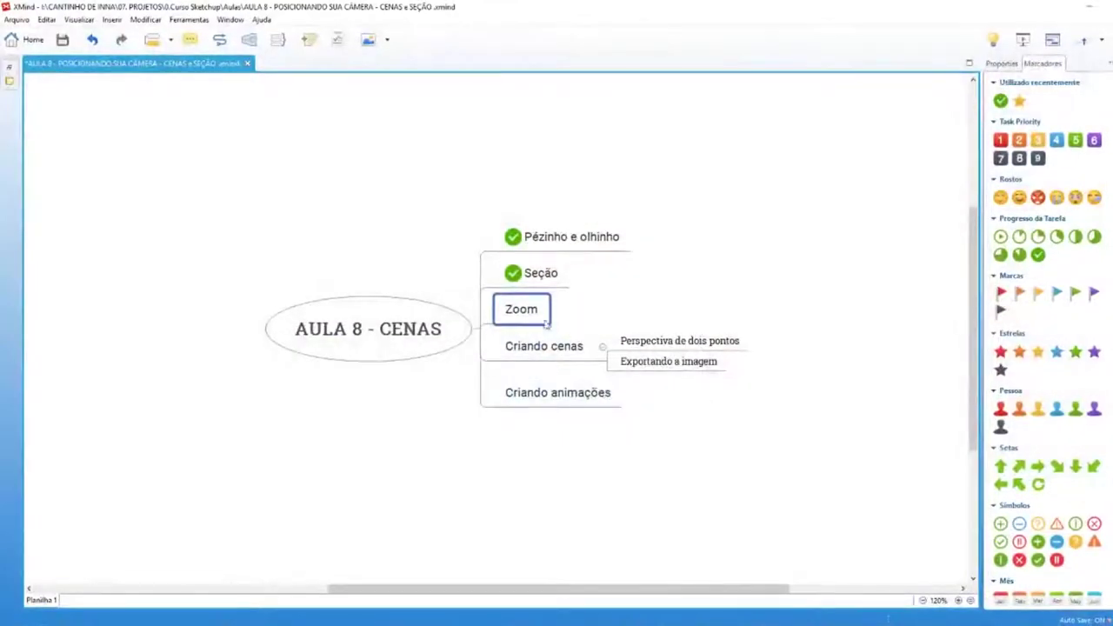
Create the Zoom subtopics '35 a 45' and '65 a 75' one after the other
key("Tab")
type("35")
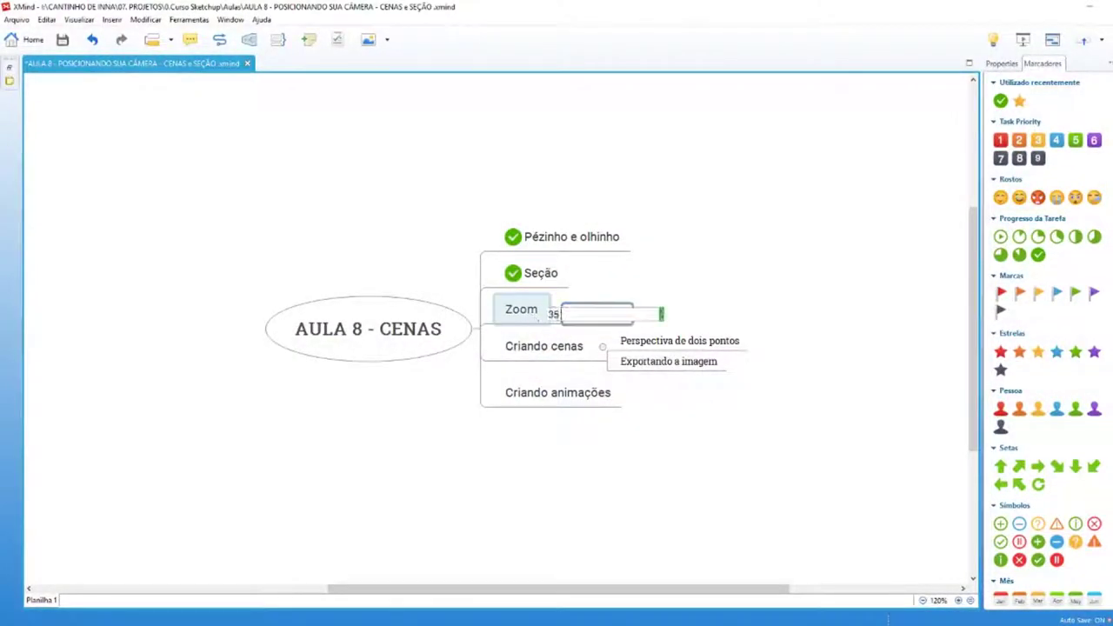
type(" a 45")
key("Return")
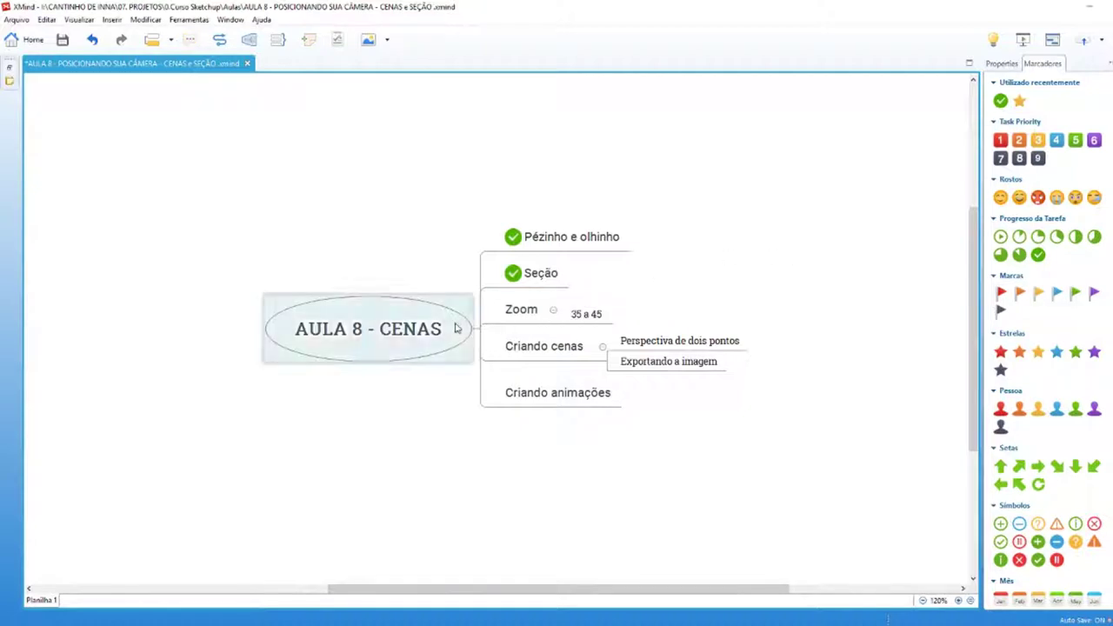
left_click(513, 311)
key("Tab")
type("65 a")
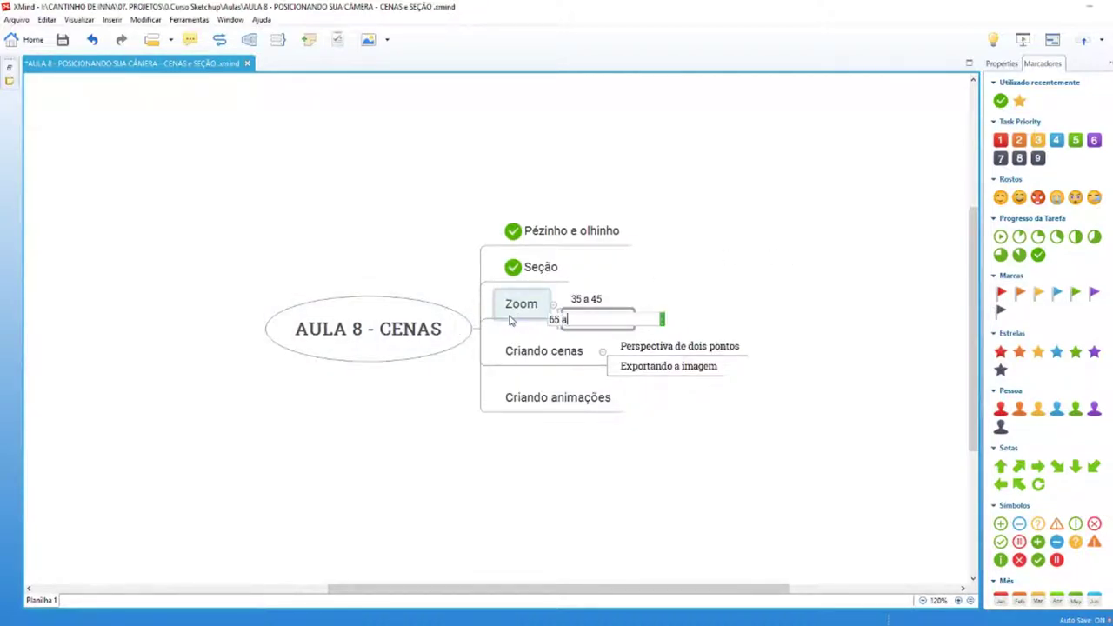
type(" 75")
left_click(669, 299)
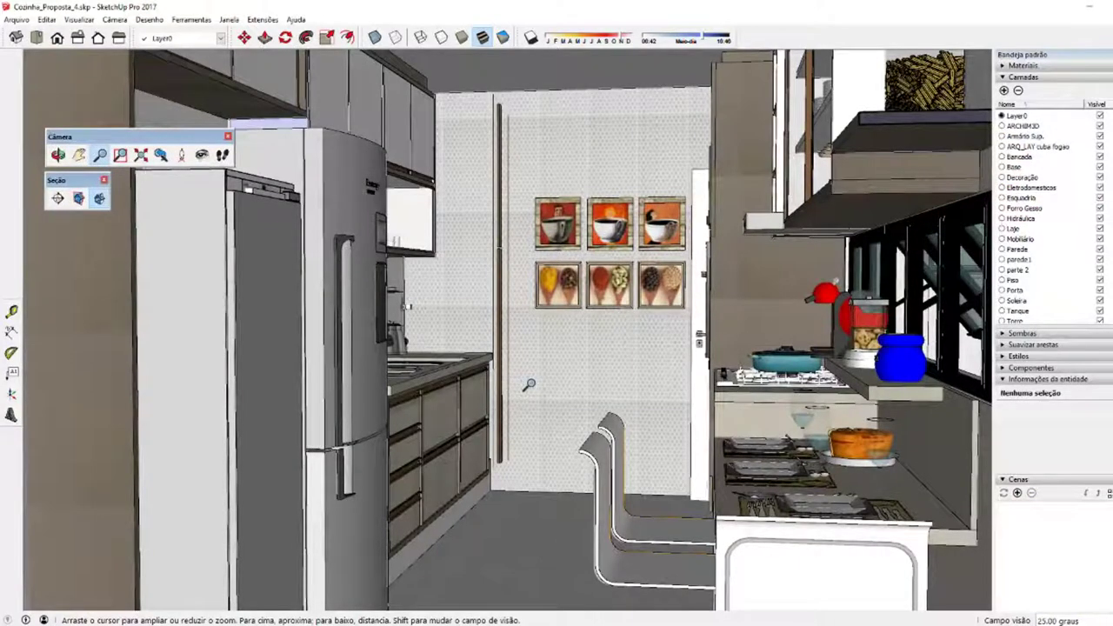
Orbit the kitchen and drag with Zoom to adjust the view of the fridge and cabinets
scroll(528, 385, "up", 3)
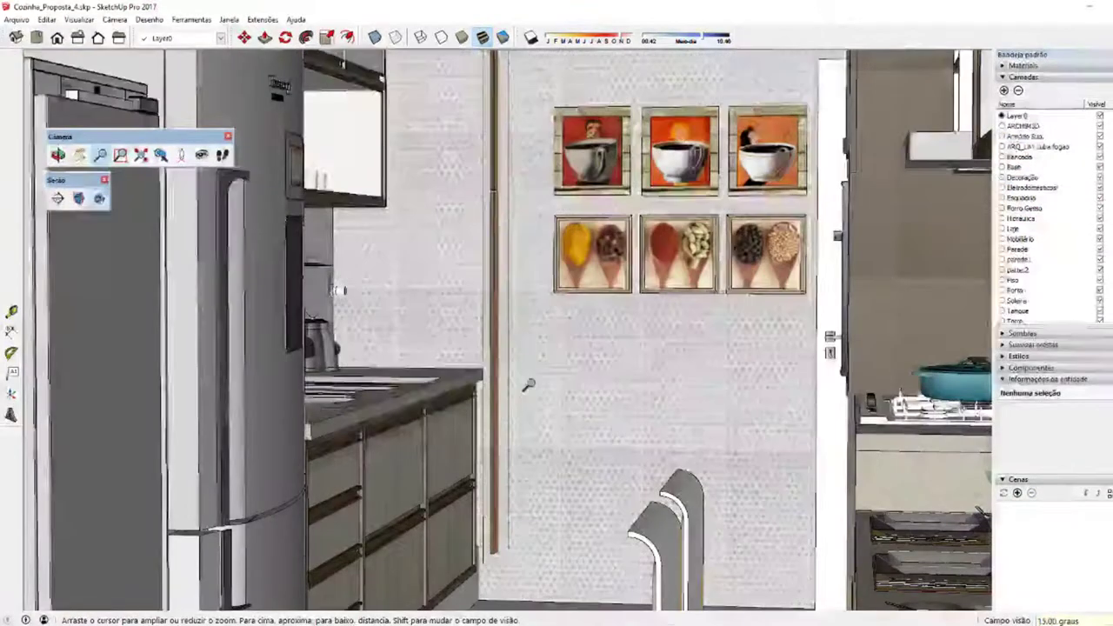
scroll(527, 385, "down", 2)
mouse_move(536, 390)
middle_mouse_down()
mouse_move(569, 399)
mouse_move(550, 380)
mouse_move(623, 429)
middle_mouse_up()
scroll(617, 424, "up", 2)
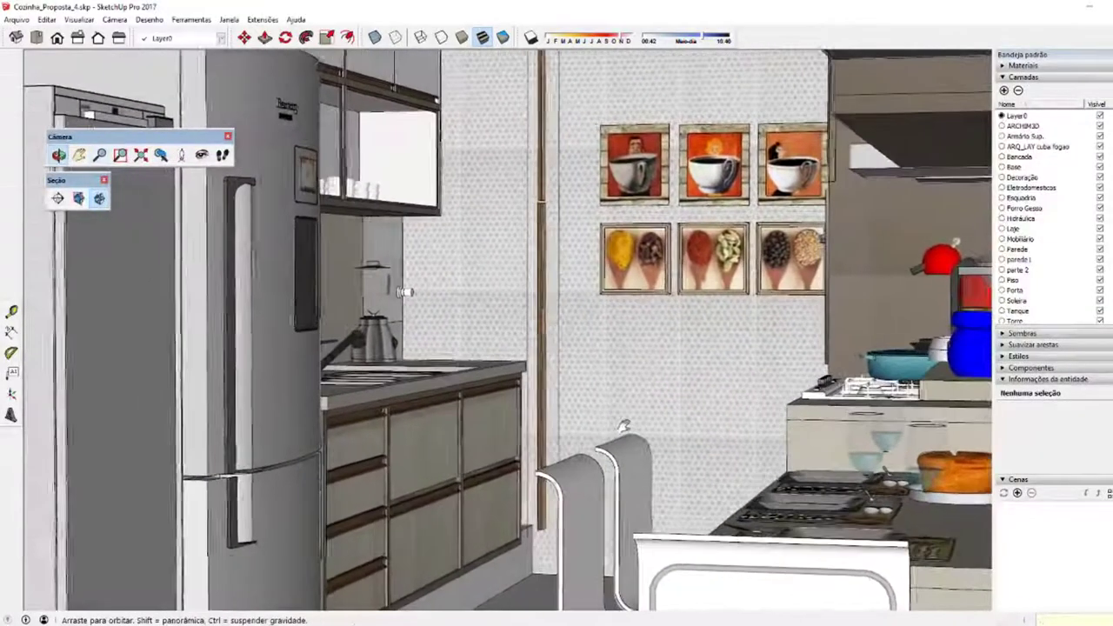
key("z")
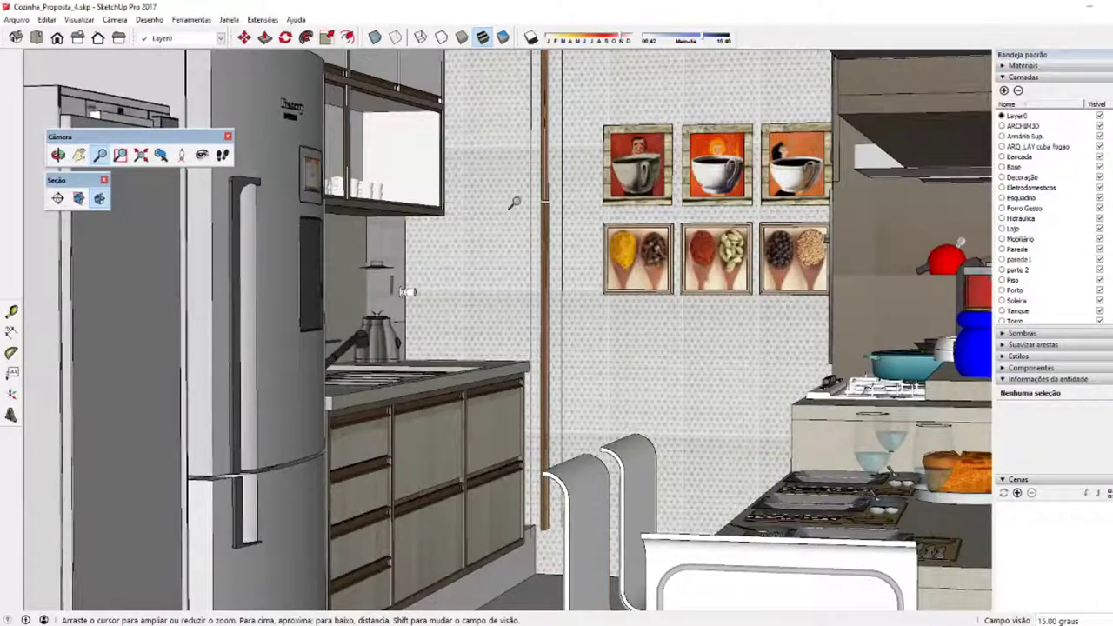
mouse_move(514, 203)
middle_mouse_down()
mouse_move(525, 279)
mouse_move(557, 266)
middle_mouse_up()
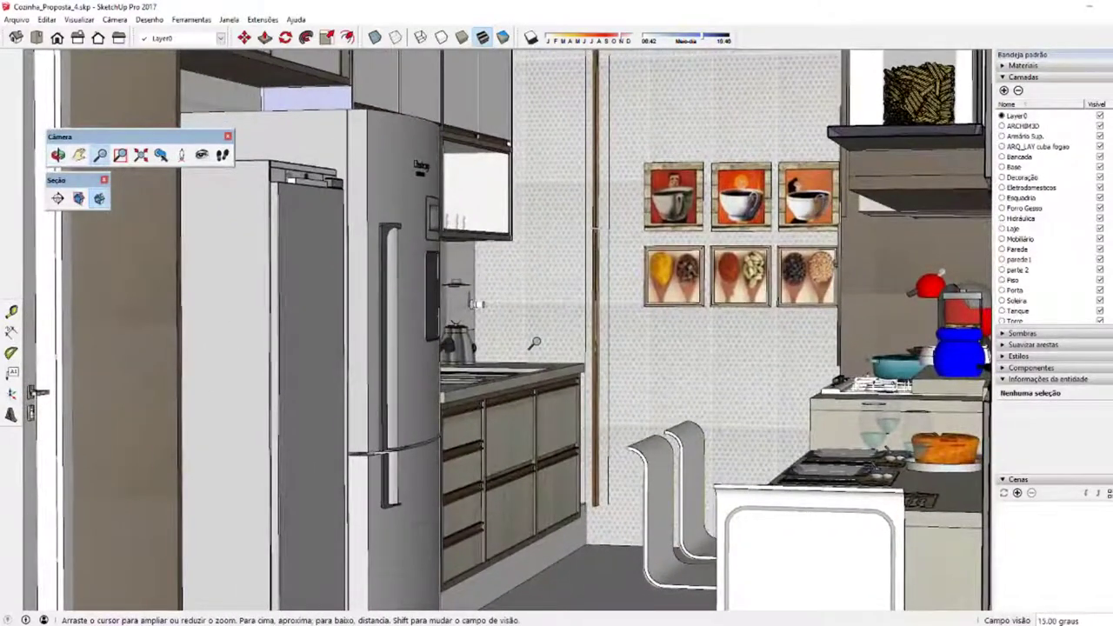
left_click_drag(535, 344, 557, 334, "shift")
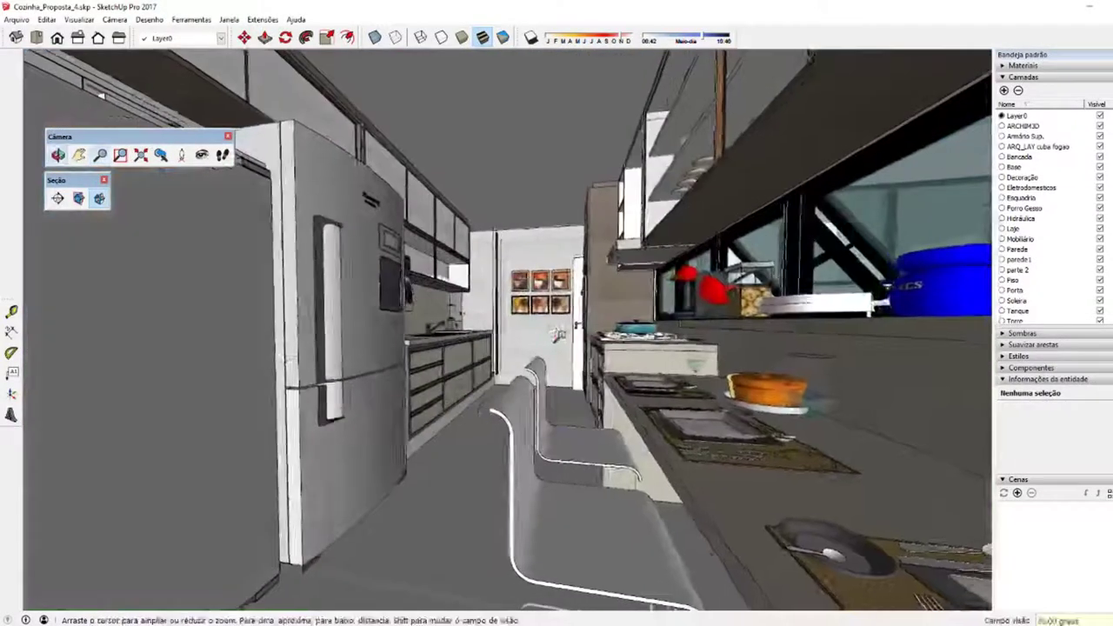
mouse_move(557, 334)
middle_mouse_down()
mouse_move(566, 311)
mouse_move(513, 313)
mouse_move(431, 380)
middle_mouse_up()
Set the field of view to 35 degrees and orbit toward the back wall and door
key("z")
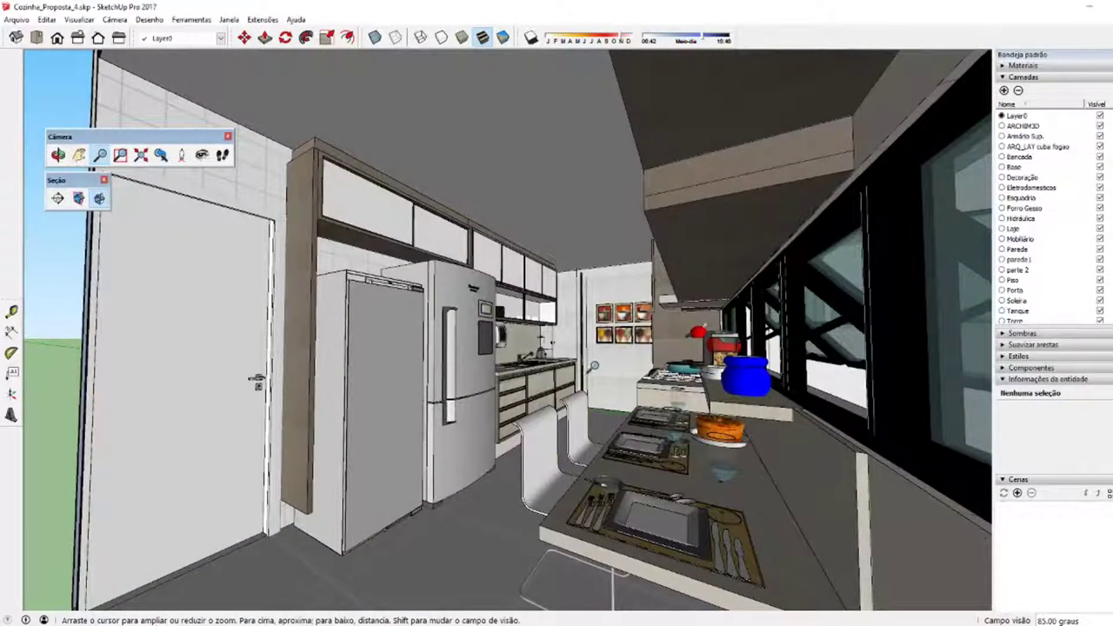
scroll(257, 382, "up", 1)
type("35")
key("Return")
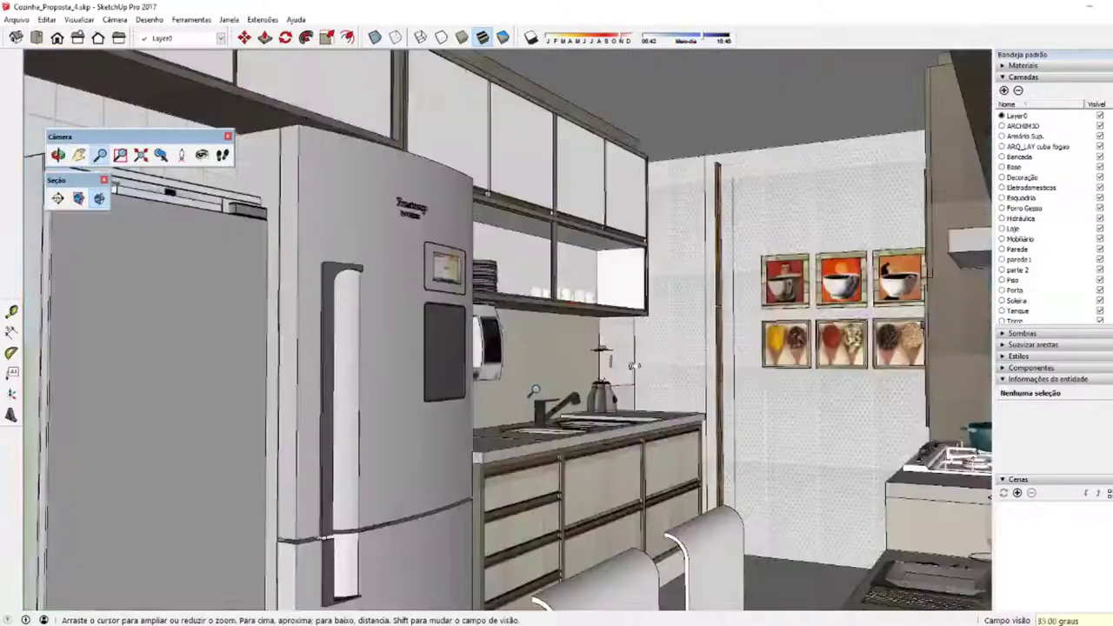
mouse_move(496, 399)
middle_mouse_down()
mouse_move(867, 398)
mouse_move(713, 482)
middle_mouse_up()
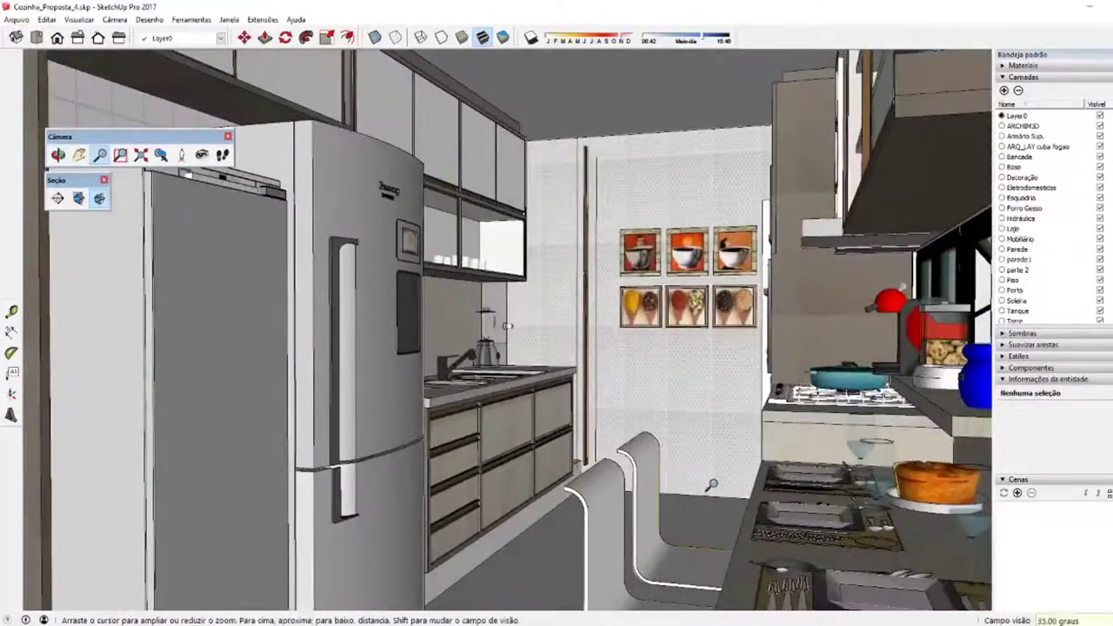
mouse_move(584, 445)
middle_mouse_down()
mouse_move(643, 449)
mouse_move(574, 452)
middle_mouse_up()
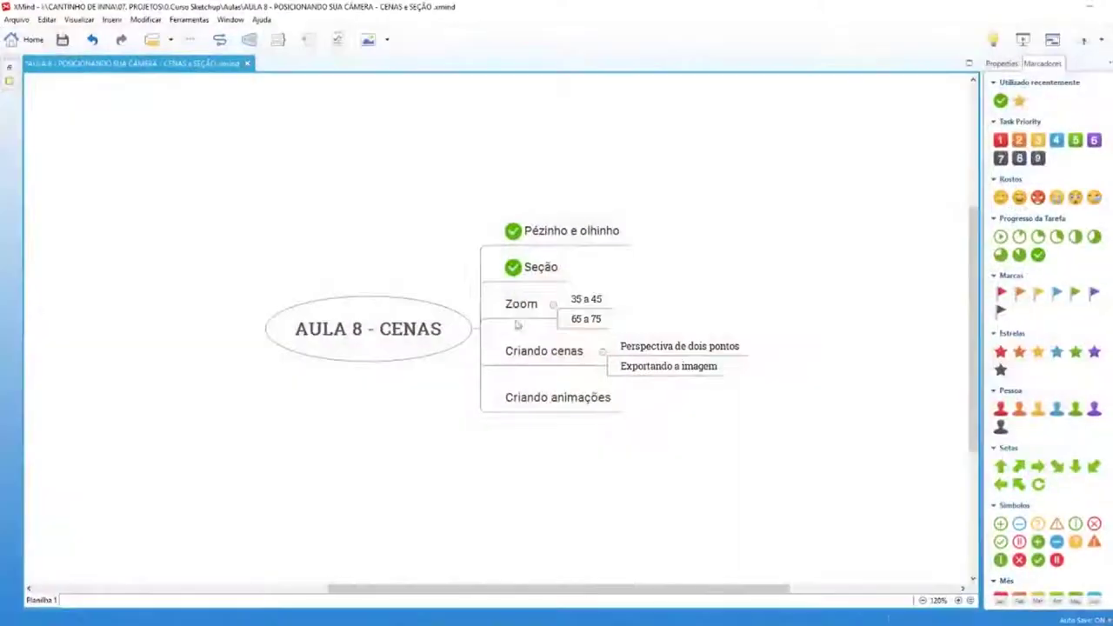
Check off the Zoom topic with the green marker, then clear the selection
left_click(522, 304)
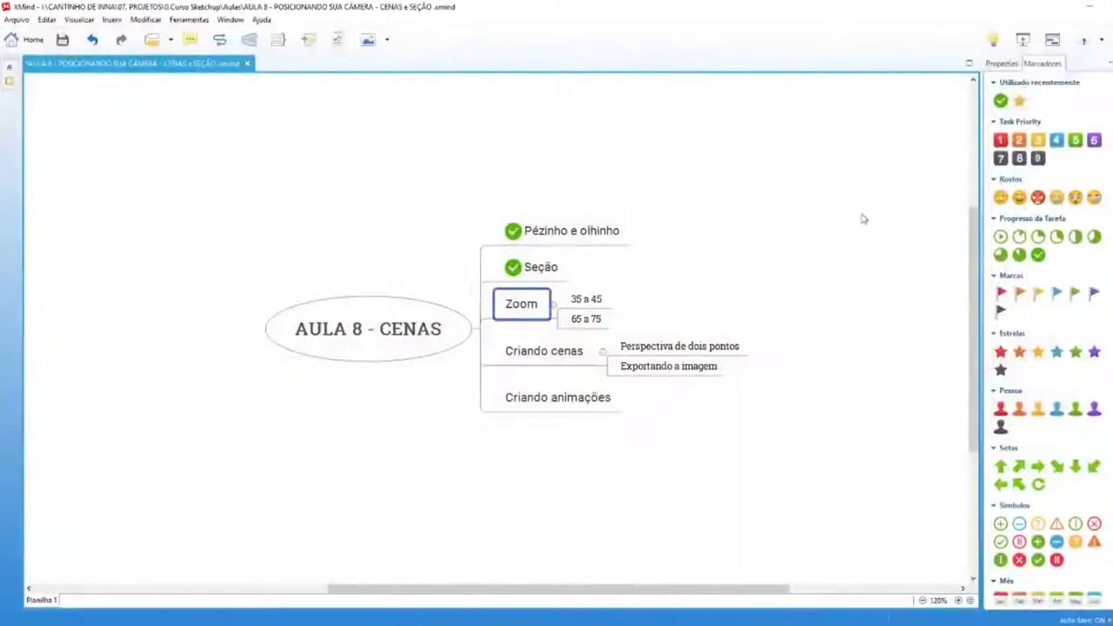
left_click(1001, 101)
left_click(543, 352)
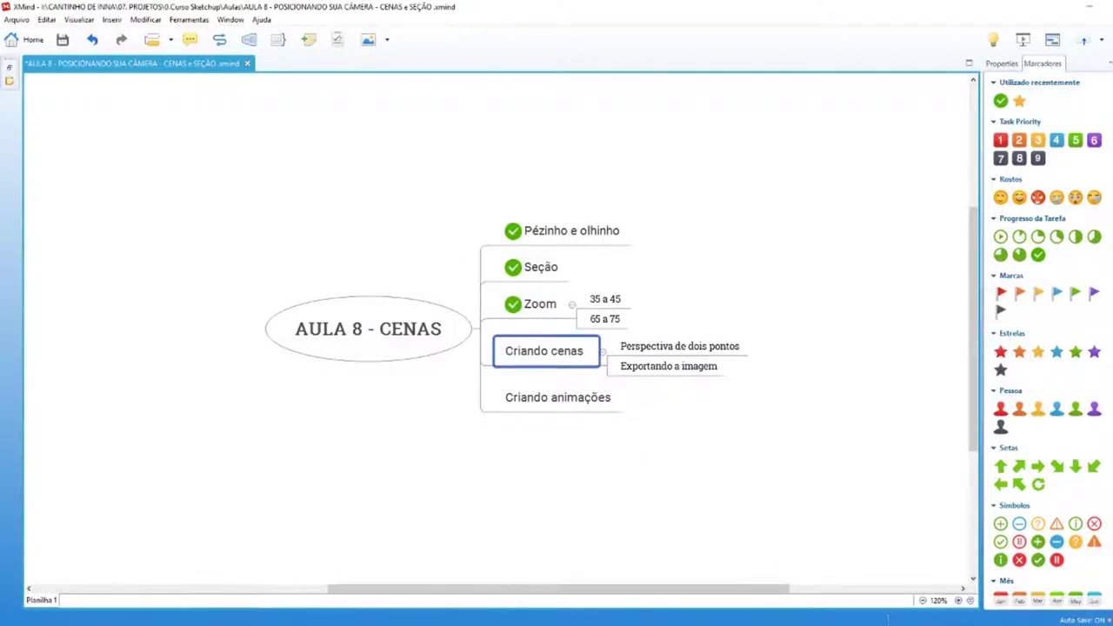
left_click(765, 359)
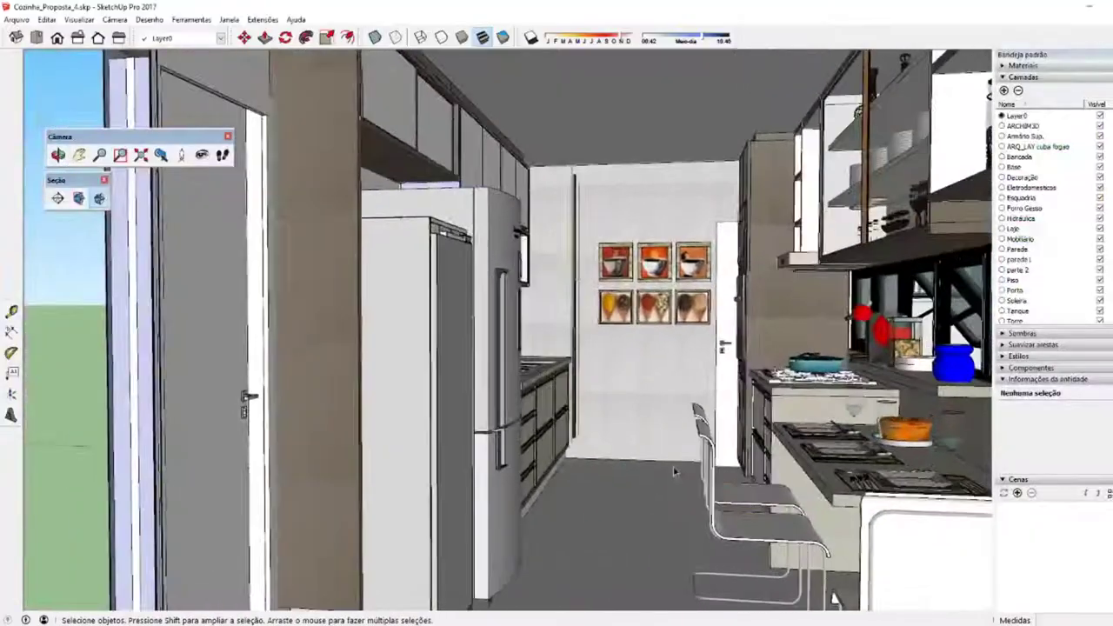
Orbit toward the fridge and counters, scroll-zooming to adjust the distance
mouse_move(658, 470)
middle_mouse_down()
mouse_move(414, 482)
mouse_move(515, 458)
middle_mouse_up()
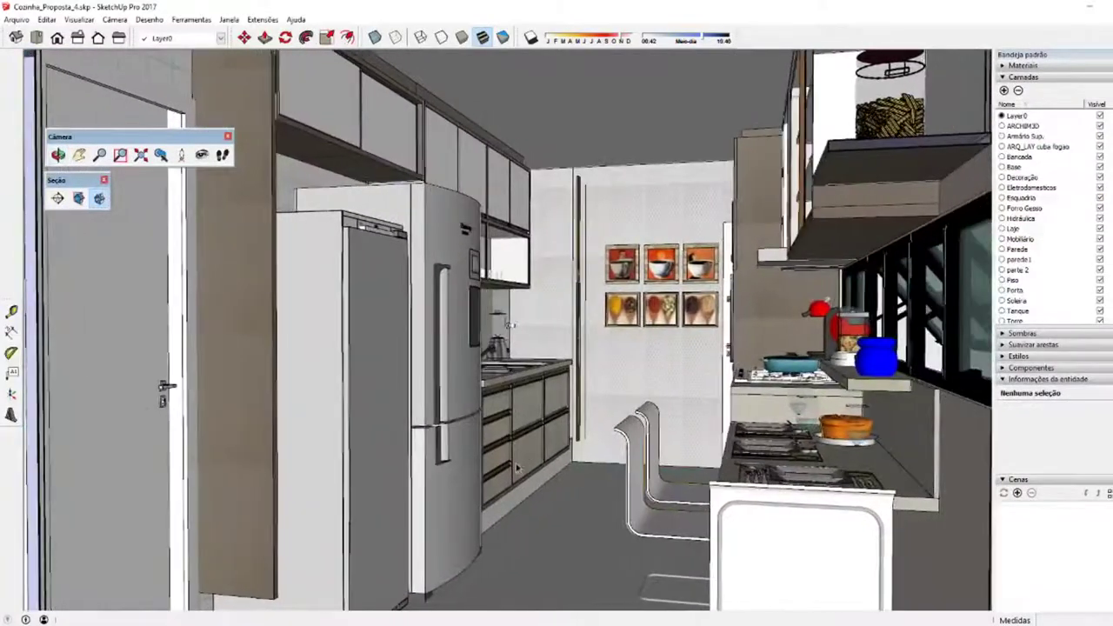
scroll(516, 457, "up", 3)
scroll(516, 457, "down", 2)
scroll(514, 458, "down", 2)
scroll(513, 457, "up", 2)
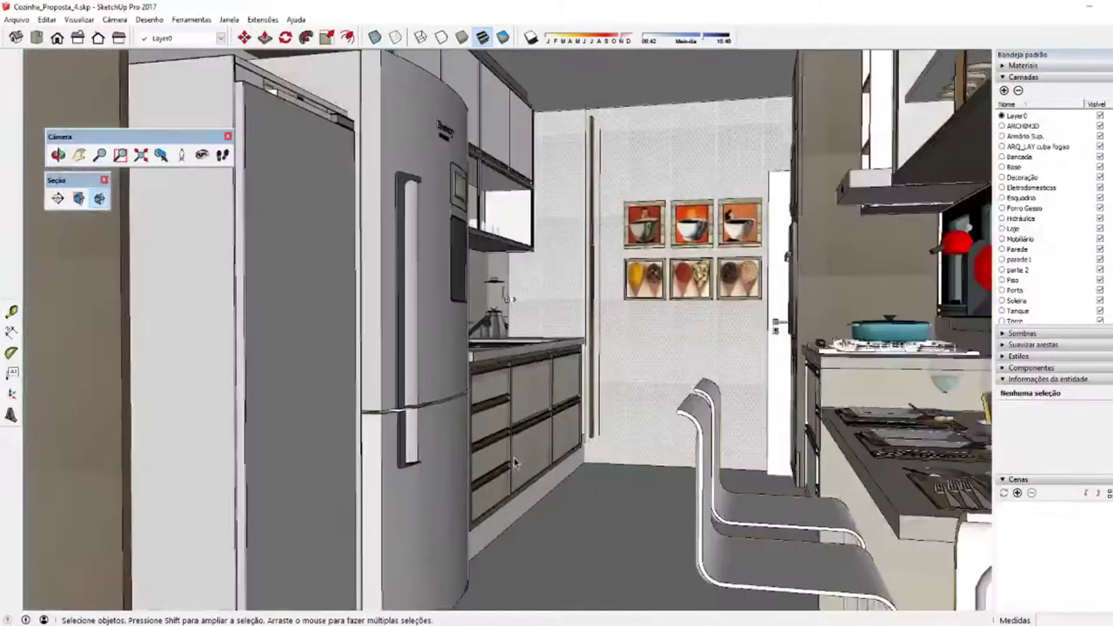
scroll(514, 457, "down", 1)
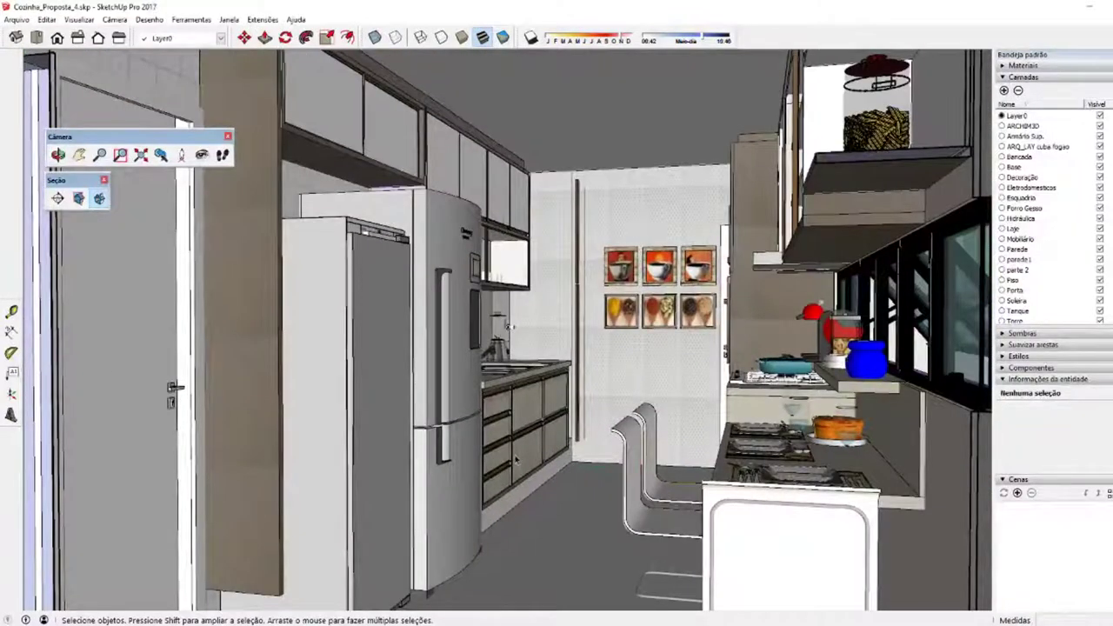
scroll(513, 457, "up", 2)
scroll(514, 457, "down", 1)
Fine-tune the zoom and angle on the fridge, counters and wall pictures
key("z")
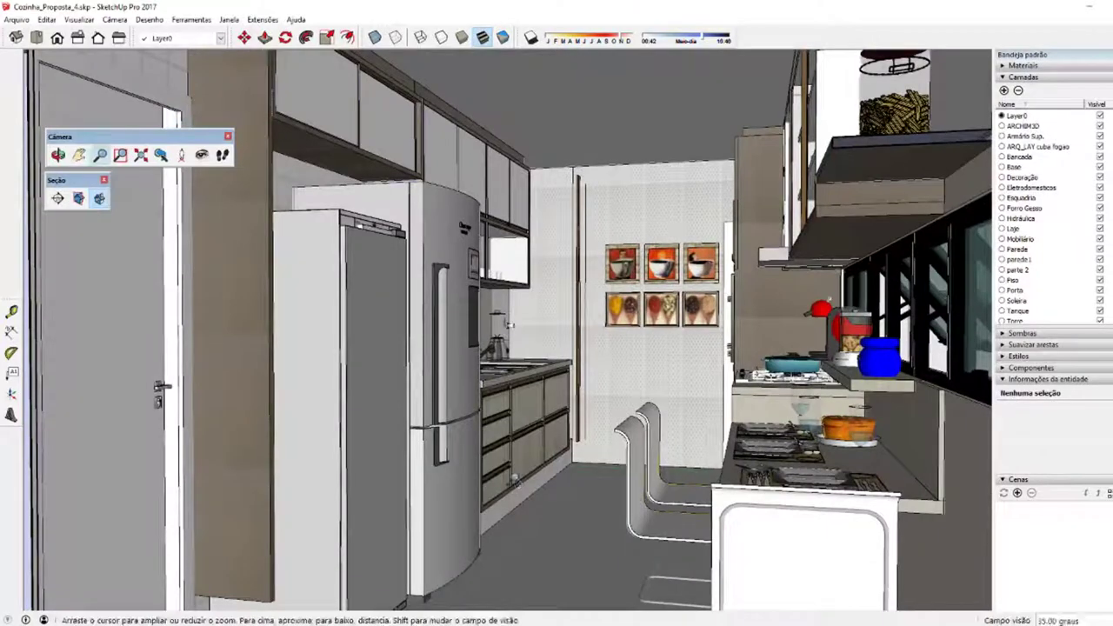
mouse_move(545, 412)
left_mouse_down()
mouse_move(545, 382)
mouse_move(540, 414)
left_mouse_up()
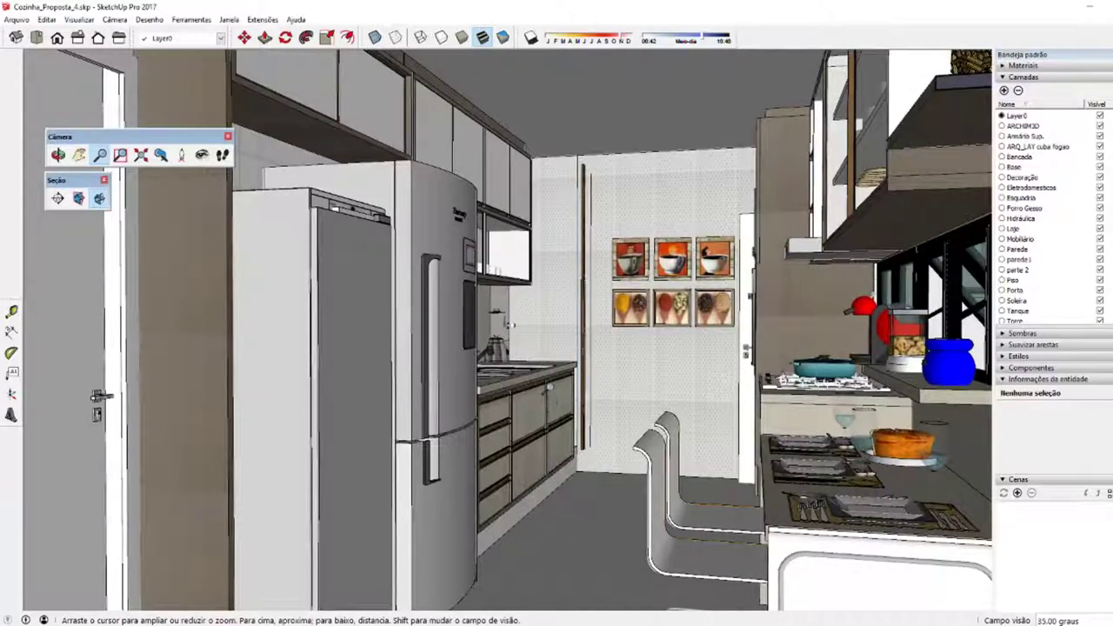
left_click_drag(550, 386, 545, 397)
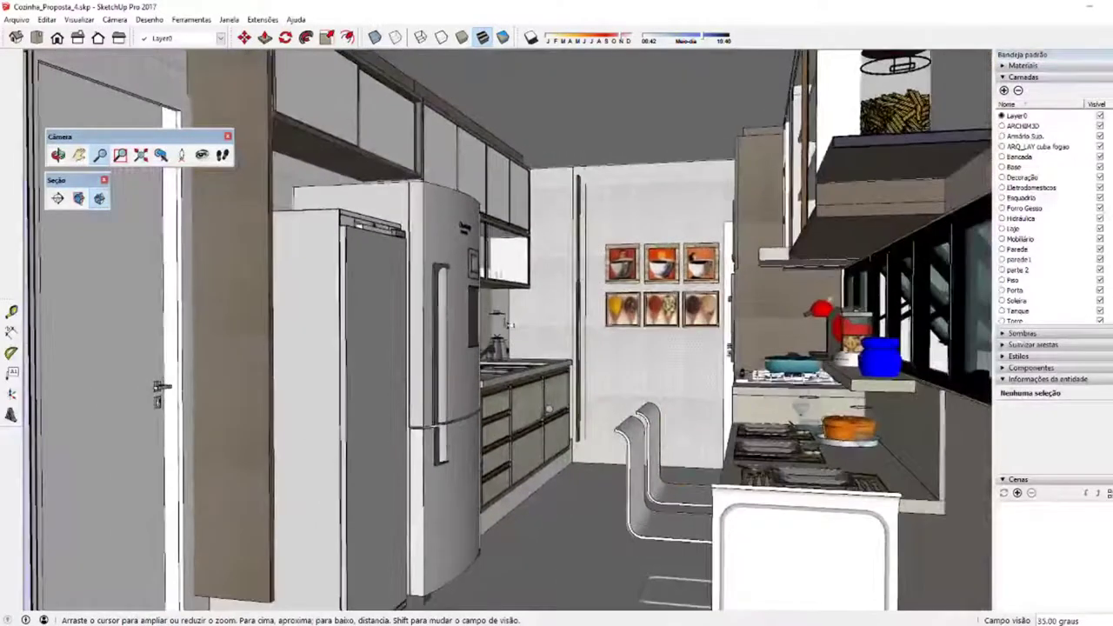
middle_click_drag(510, 325, 534, 395)
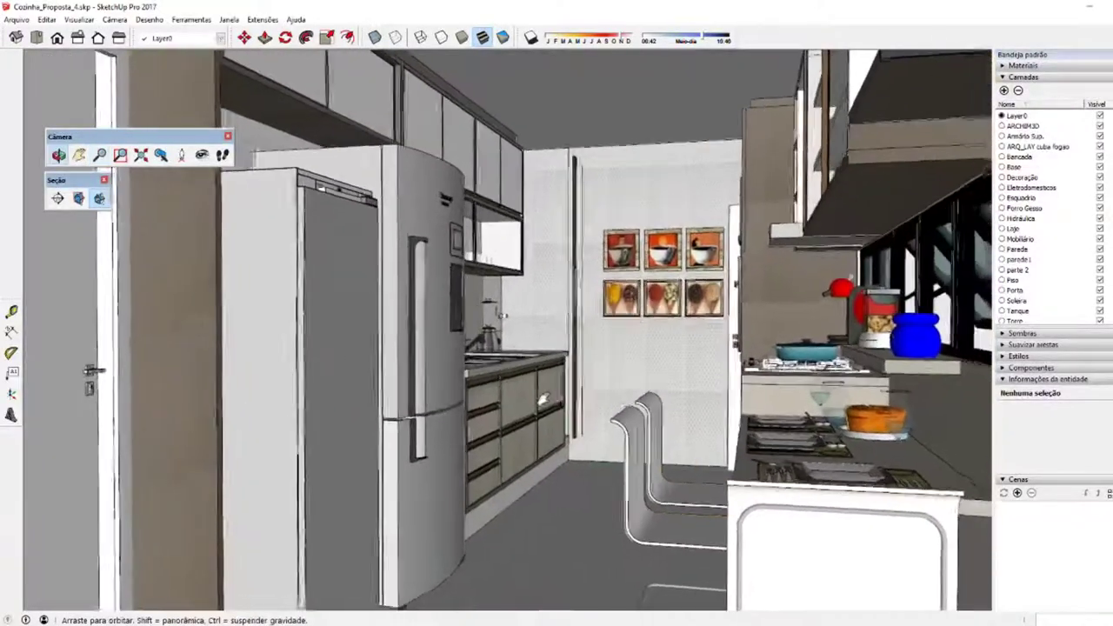
mouse_move(509, 317)
middle_mouse_down()
mouse_move(523, 320)
mouse_move(519, 307)
middle_mouse_up()
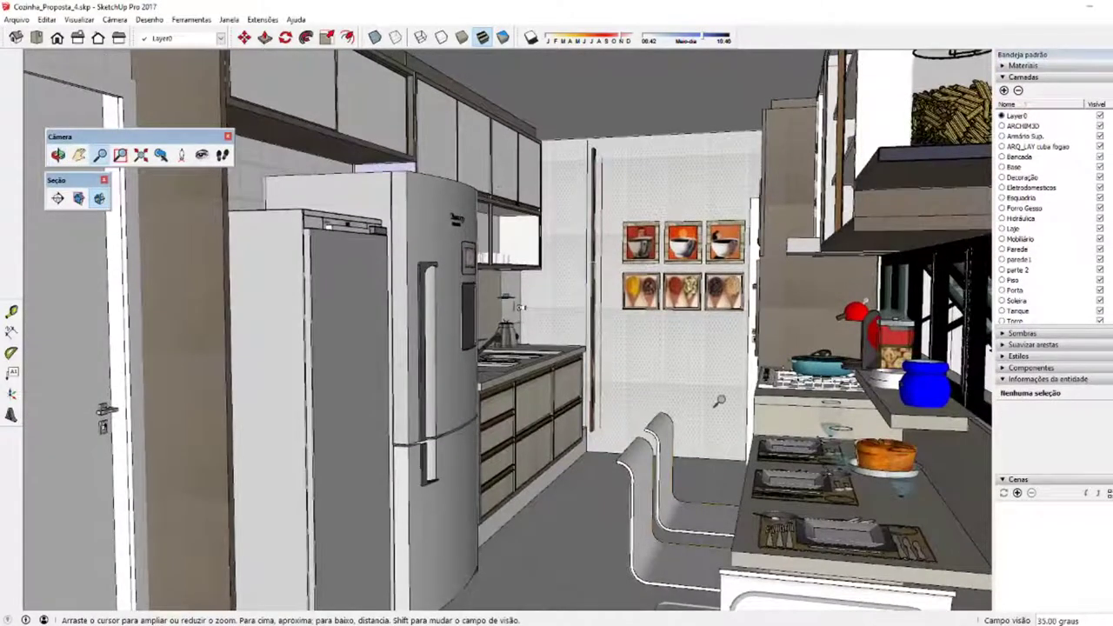
key("space")
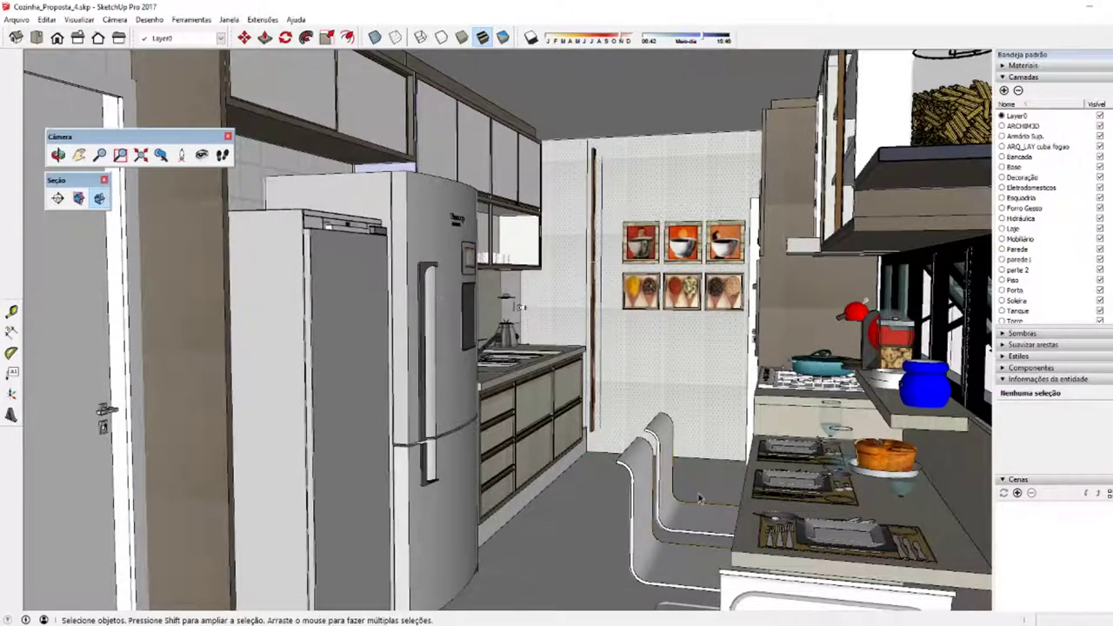
left_click(114, 19)
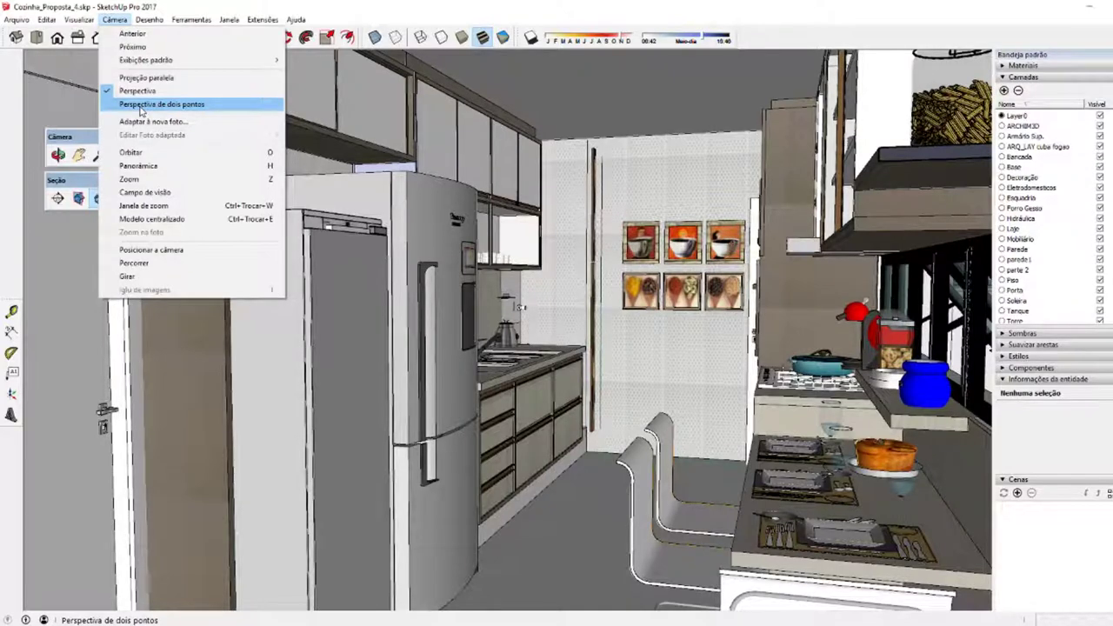
Switch the view to Perspectiva de dois pontos and pan to frame the kitchen
left_click(140, 106)
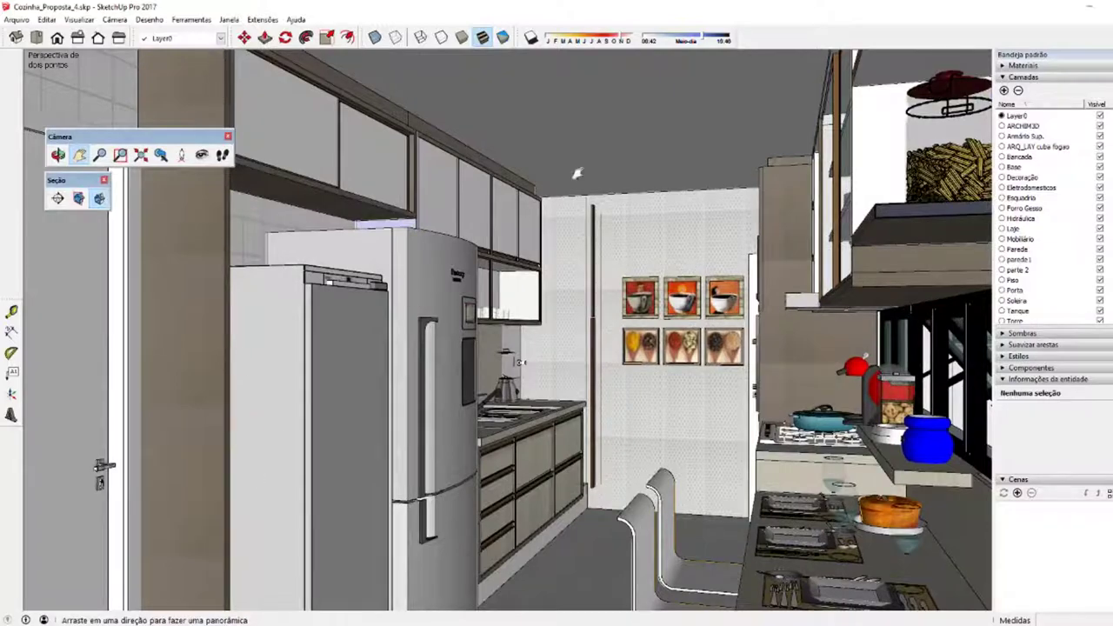
left_click_drag(583, 420, 569, 380)
left_click_drag(94, 430, 41, 385)
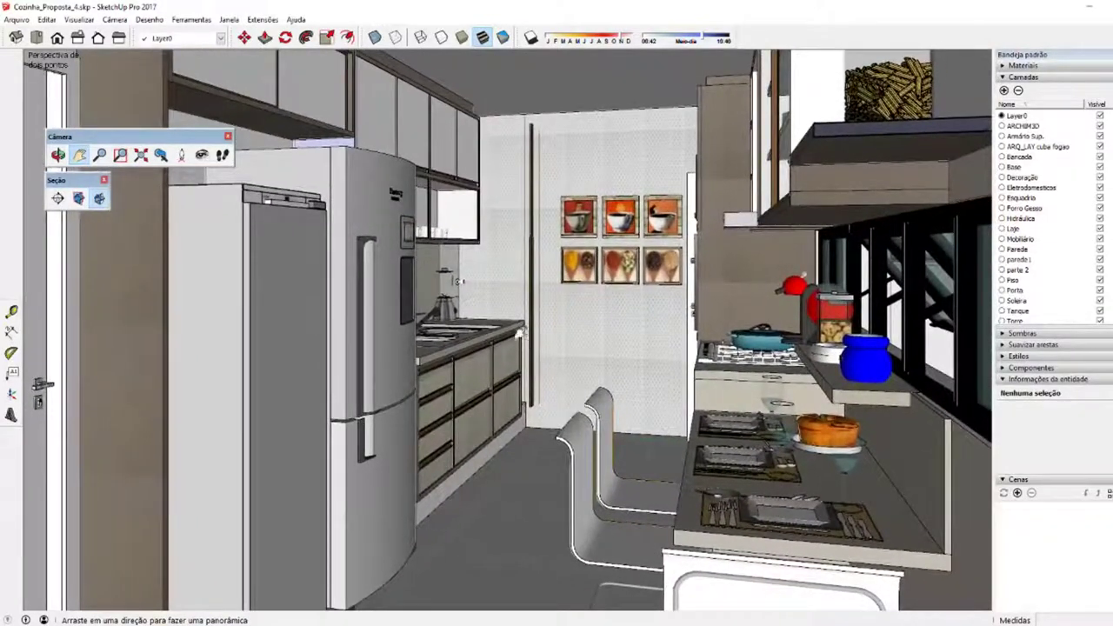
mouse_move(41, 383)
left_mouse_down()
mouse_move(87, 426)
mouse_move(52, 407)
left_mouse_up()
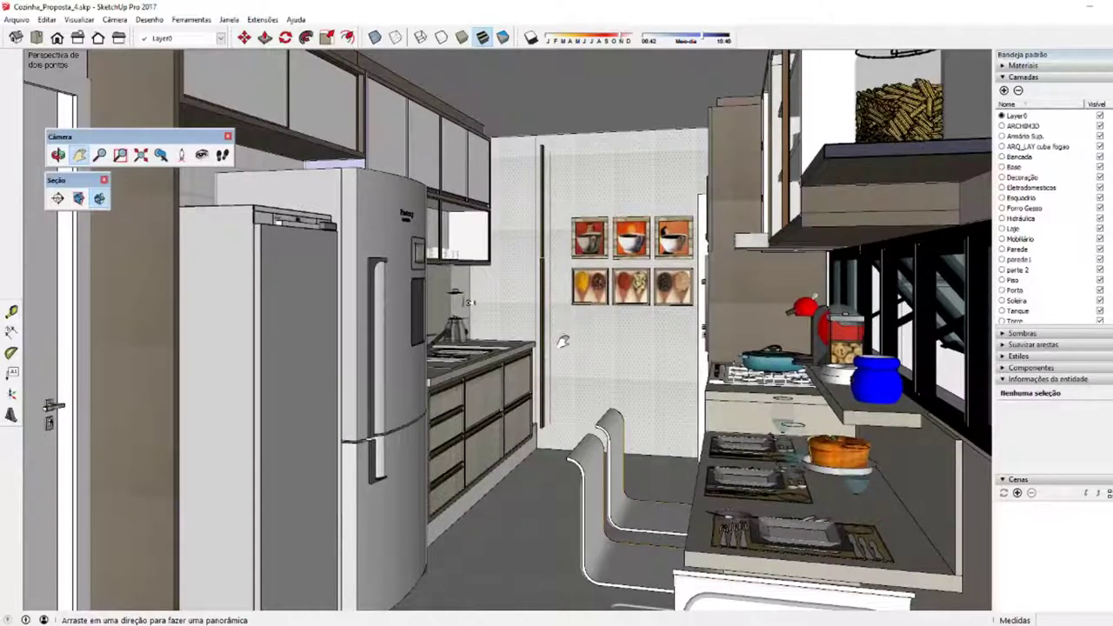
Orbit to swing the fridge leftward, reapply two-point perspective, and pan slightly
key("o")
left_click_drag(563, 341, 554, 345)
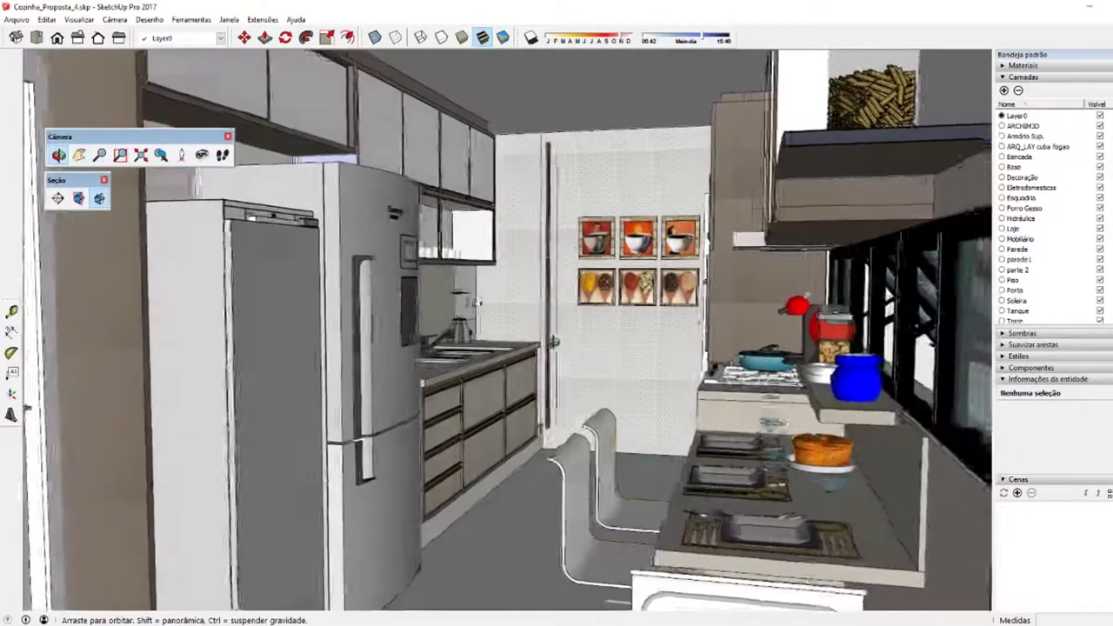
mouse_move(475, 302)
left_mouse_down()
mouse_move(584, 341)
mouse_move(573, 344)
left_mouse_up()
left_click(79, 155)
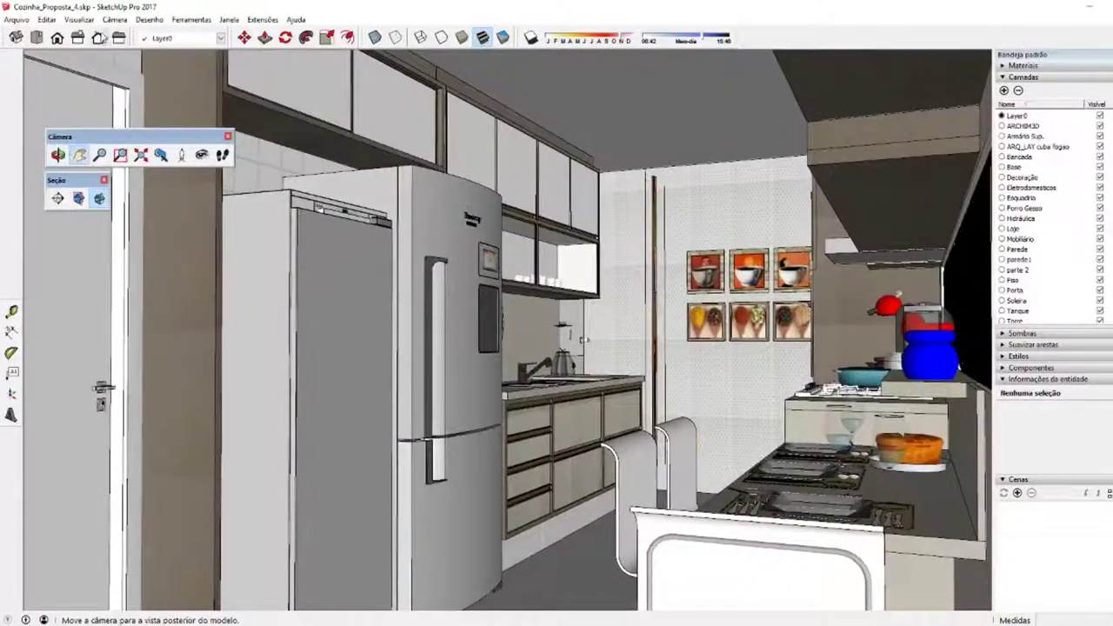
left_click(115, 19)
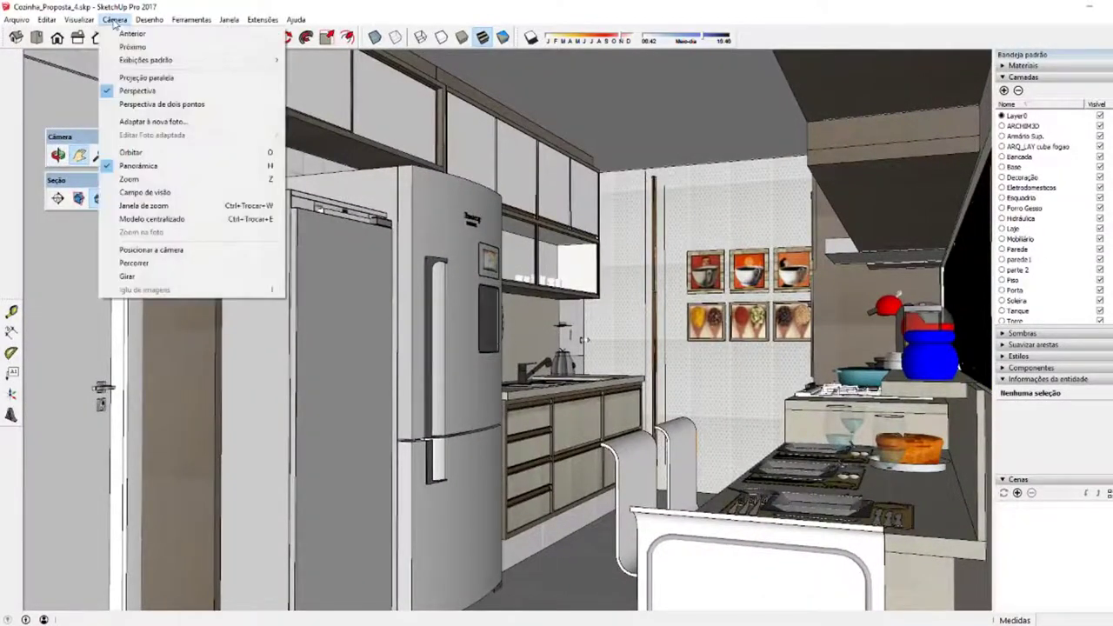
left_click(134, 101)
left_click_drag(517, 222, 509, 233)
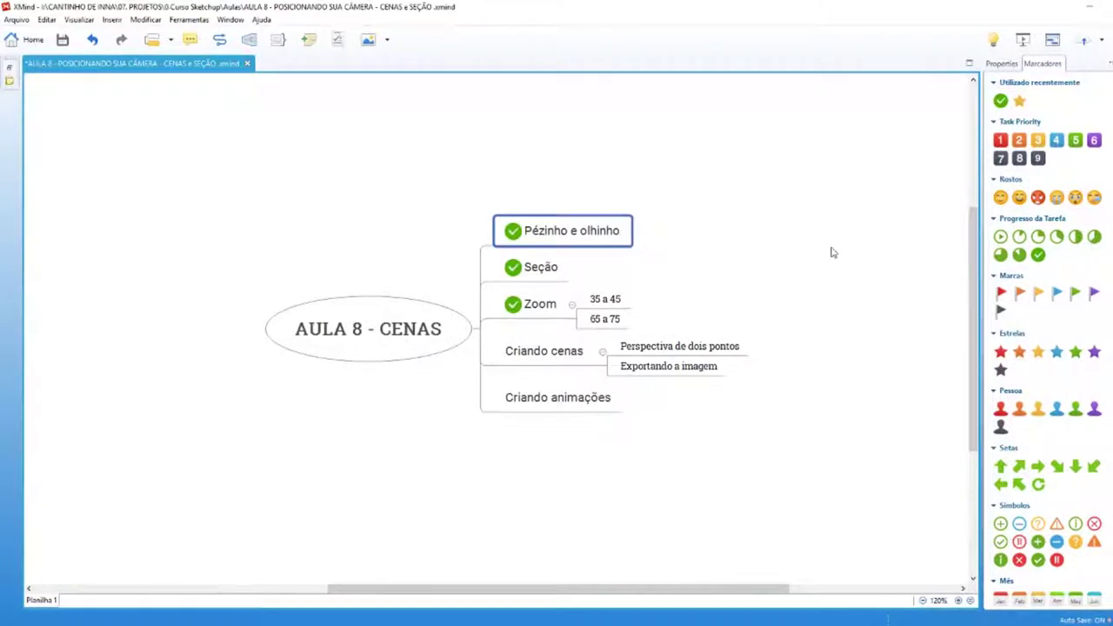
left_click(527, 273)
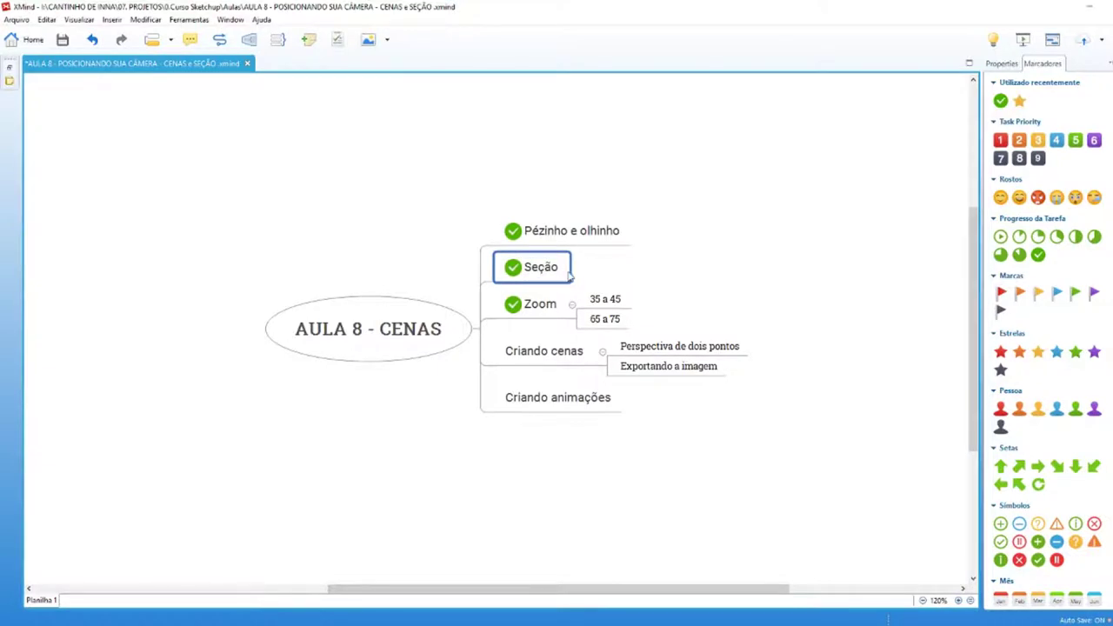
left_click(537, 304)
left_click(613, 300)
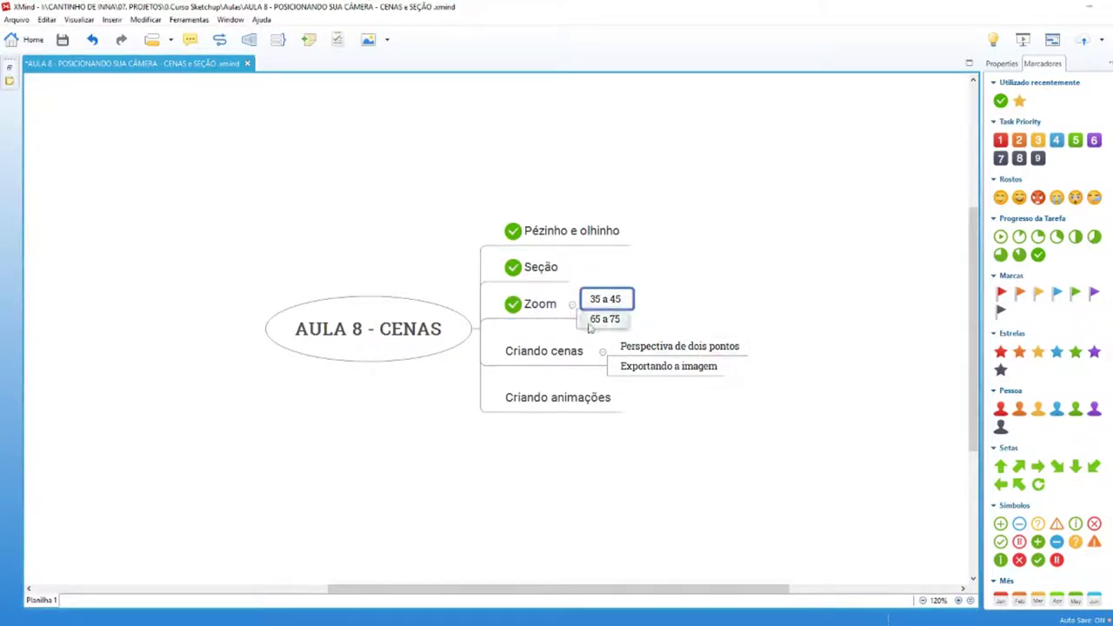
left_click(551, 356)
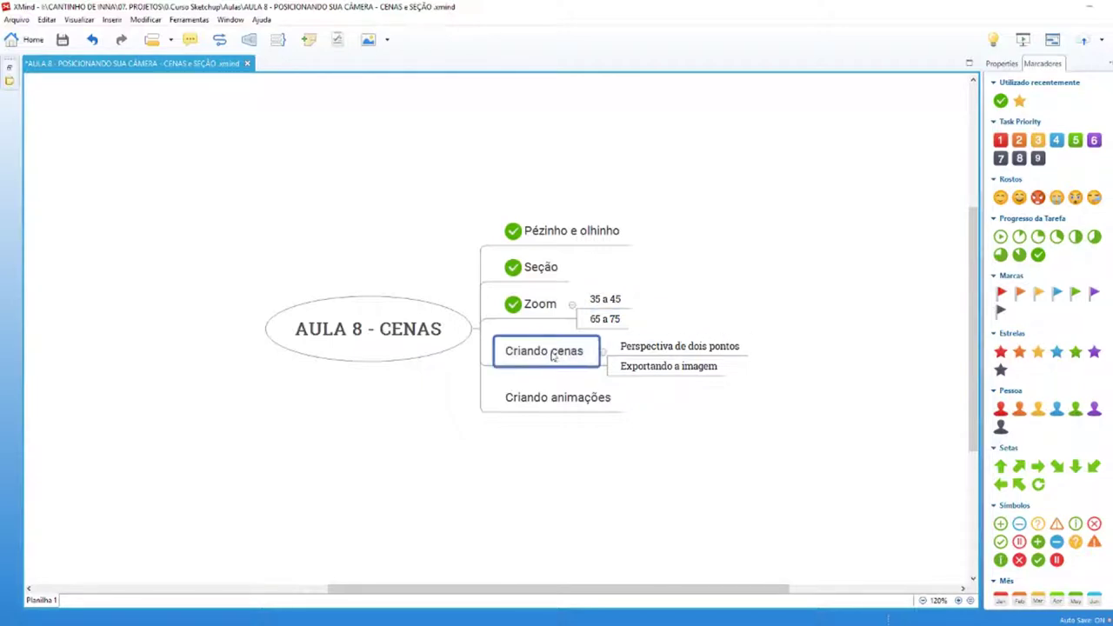
left_click(661, 346)
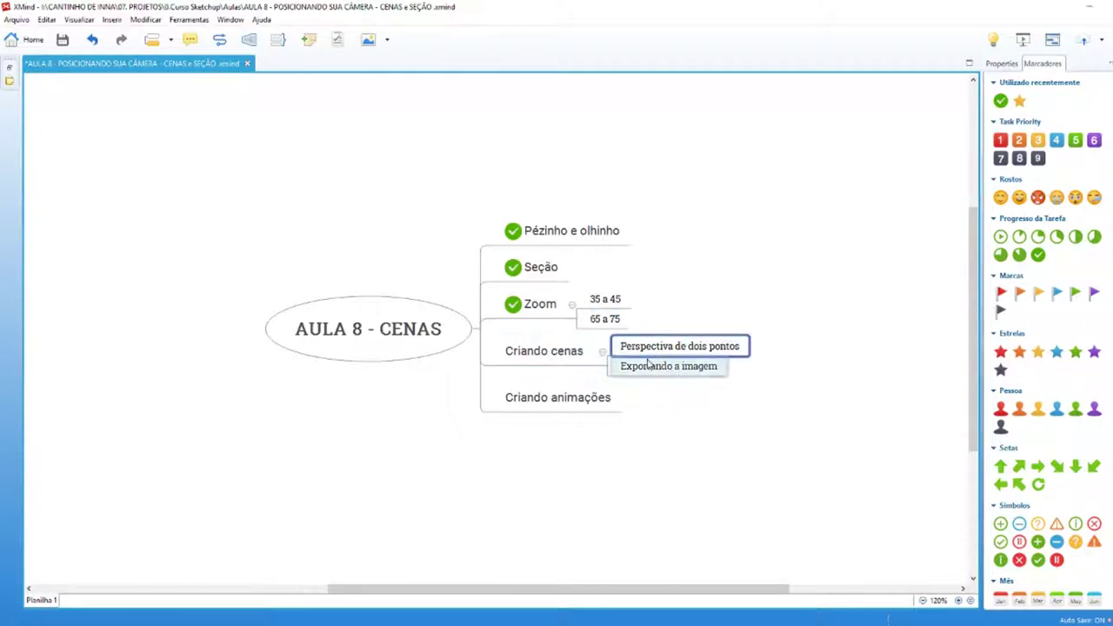
left_click(570, 355)
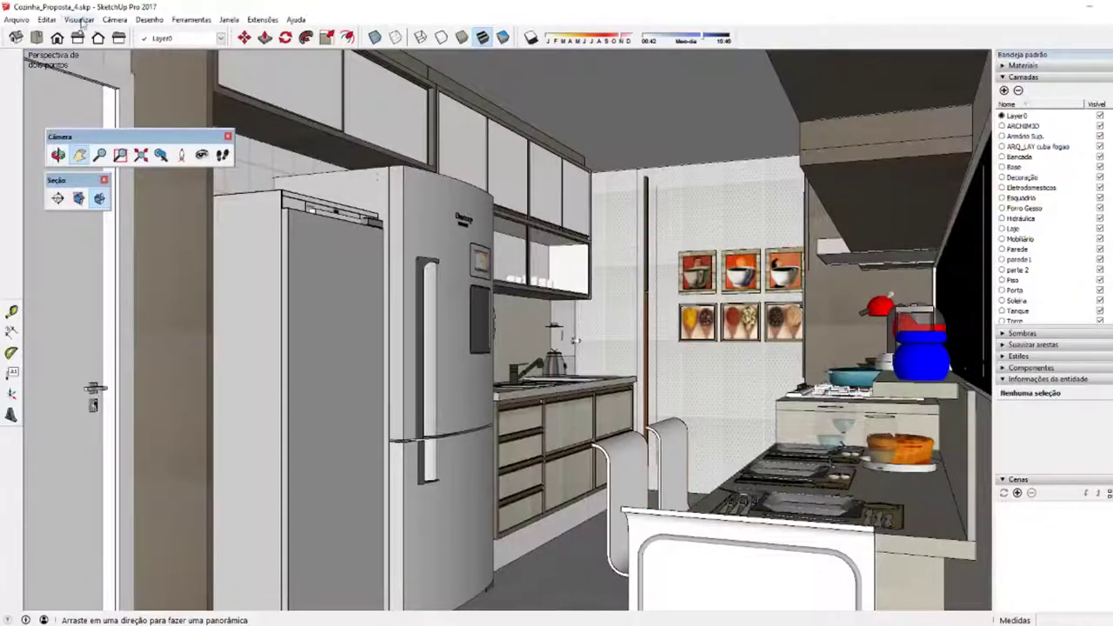
Add the two-point kitchen view as scene Cena1 and swing out to the house exterior
left_click(78, 19)
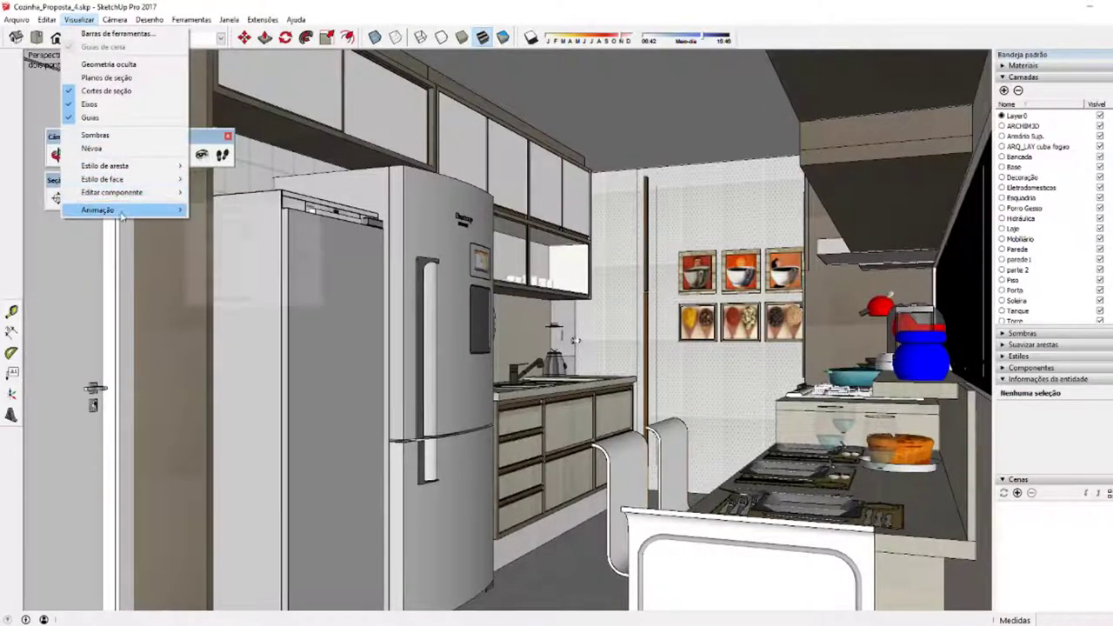
mouse_move(97, 210)
left_click(165, 237)
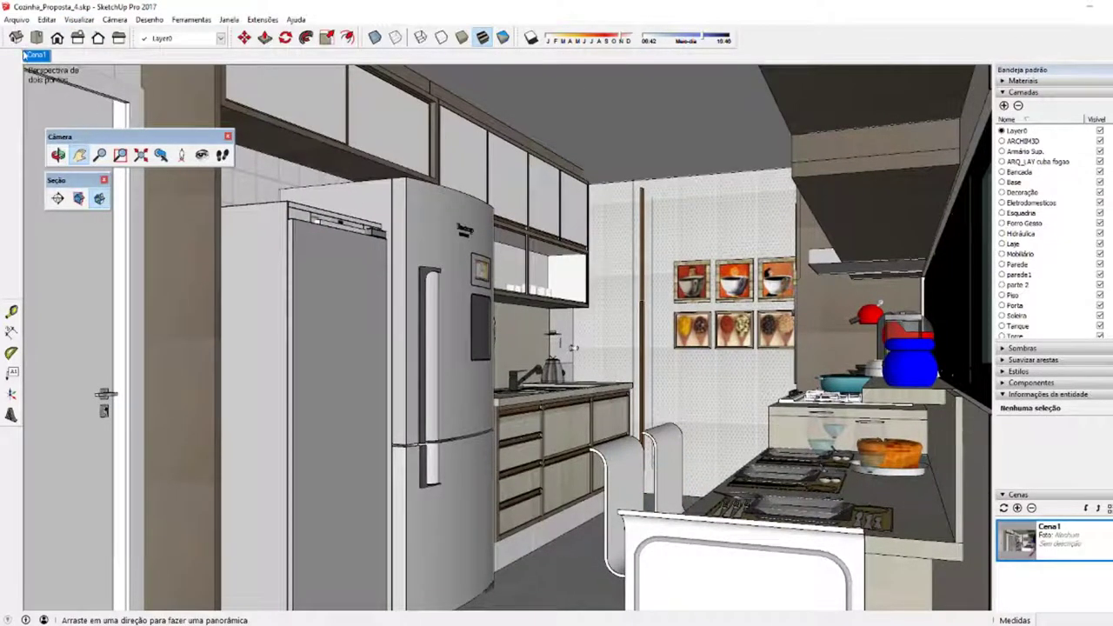
mouse_move(80, 104)
middle_mouse_down()
mouse_move(581, 381)
mouse_move(608, 374)
mouse_move(681, 522)
mouse_move(435, 373)
mouse_move(357, 353)
mouse_move(374, 322)
middle_mouse_up()
left_click(65, 202)
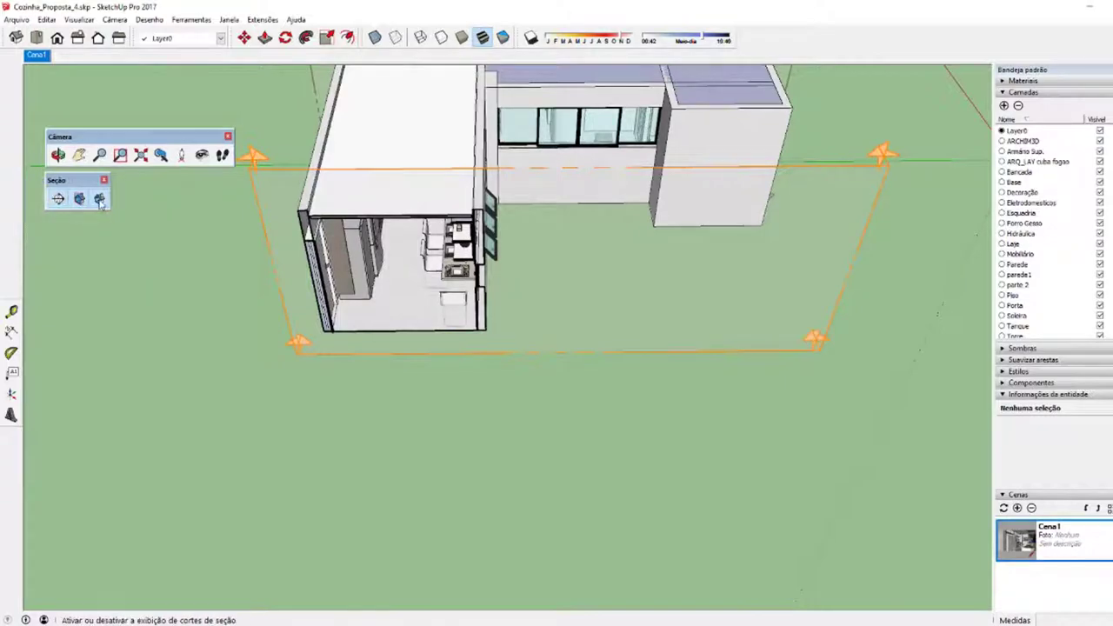
Turn off section cuts and return to the Cena1 view, looking down on the roof slab
left_click(99, 198)
mouse_move(374, 409)
middle_mouse_down()
mouse_move(498, 468)
mouse_move(209, 426)
mouse_move(98, 154)
middle_mouse_up()
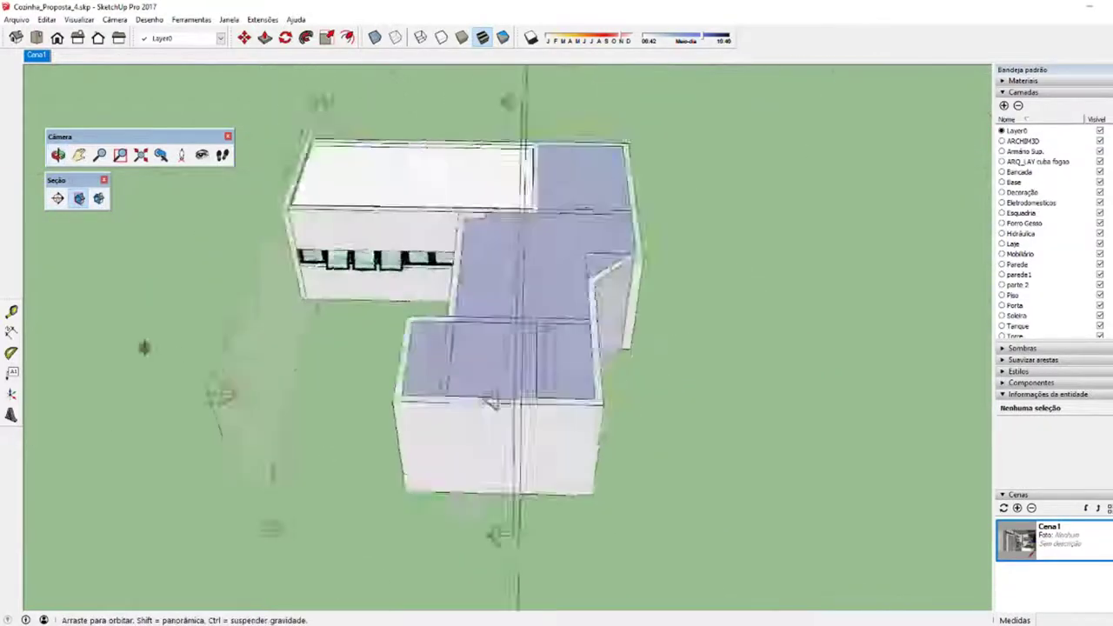
left_click(36, 56)
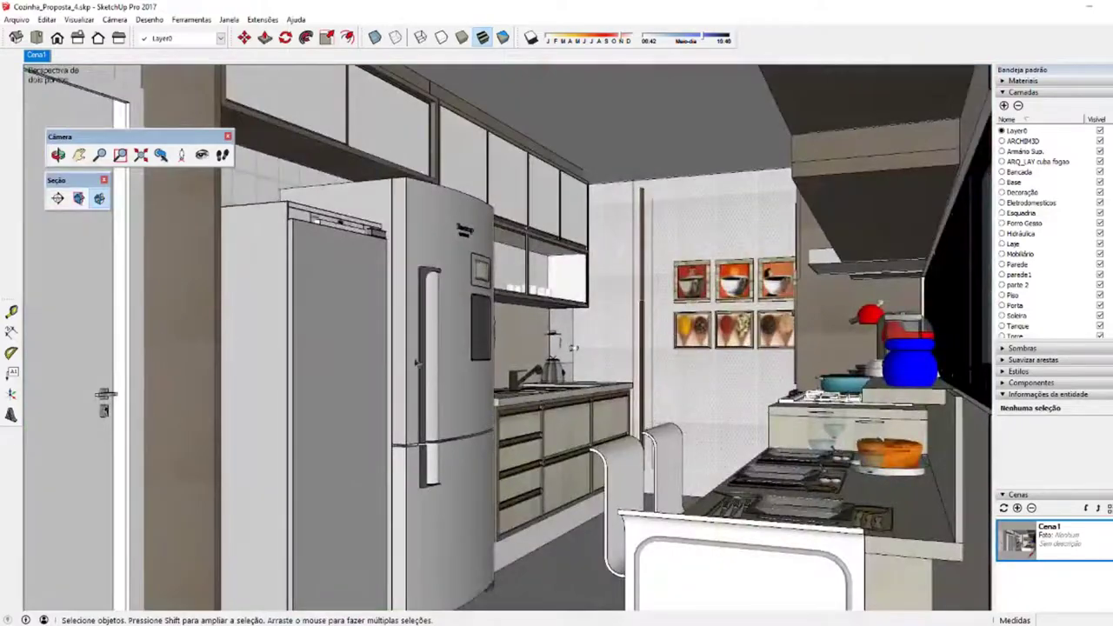
middle_click_drag(416, 360, 610, 328)
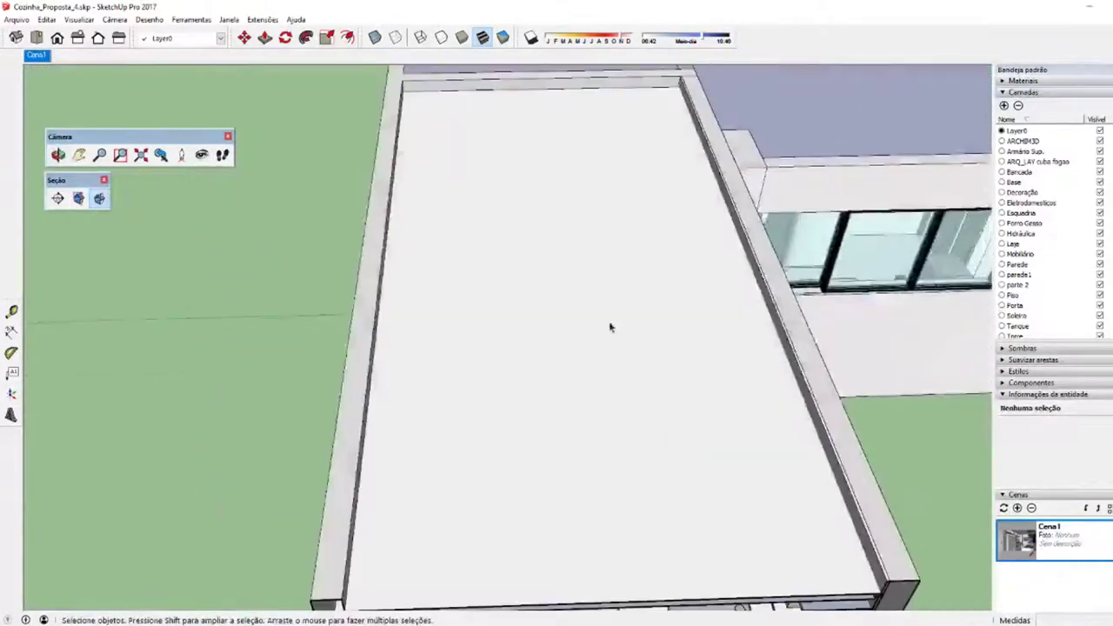
scroll(610, 328, "down", 3)
Select the ceiling slab, hide the Forro Gesso layer, and orbit over the kitchen interior
left_click(574, 278)
middle_click_drag(574, 278, 574, 226)
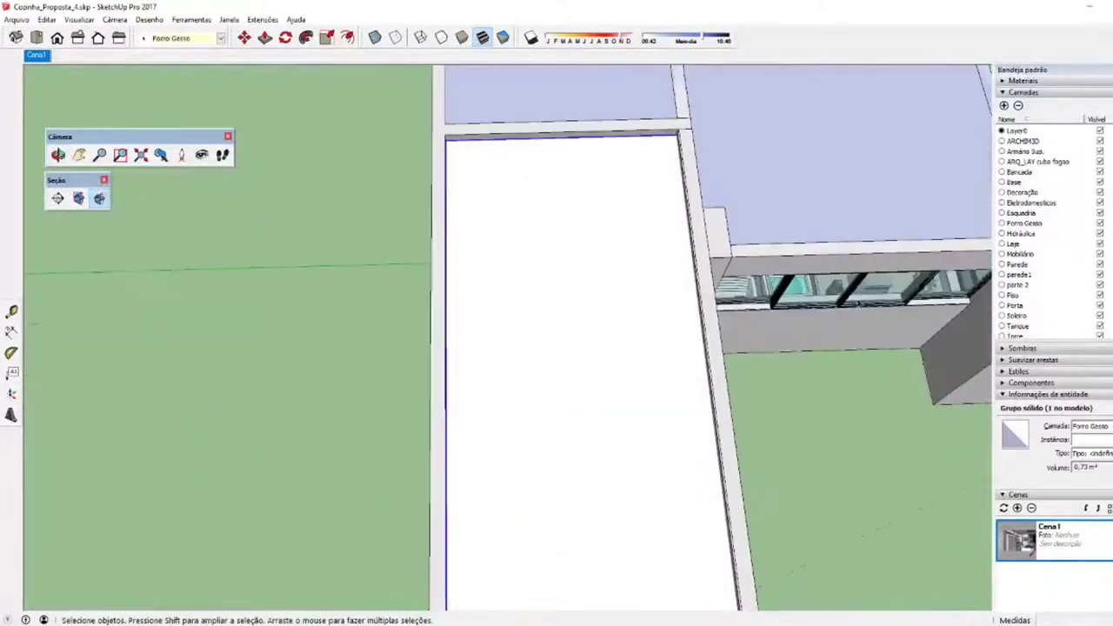
left_click(1100, 223)
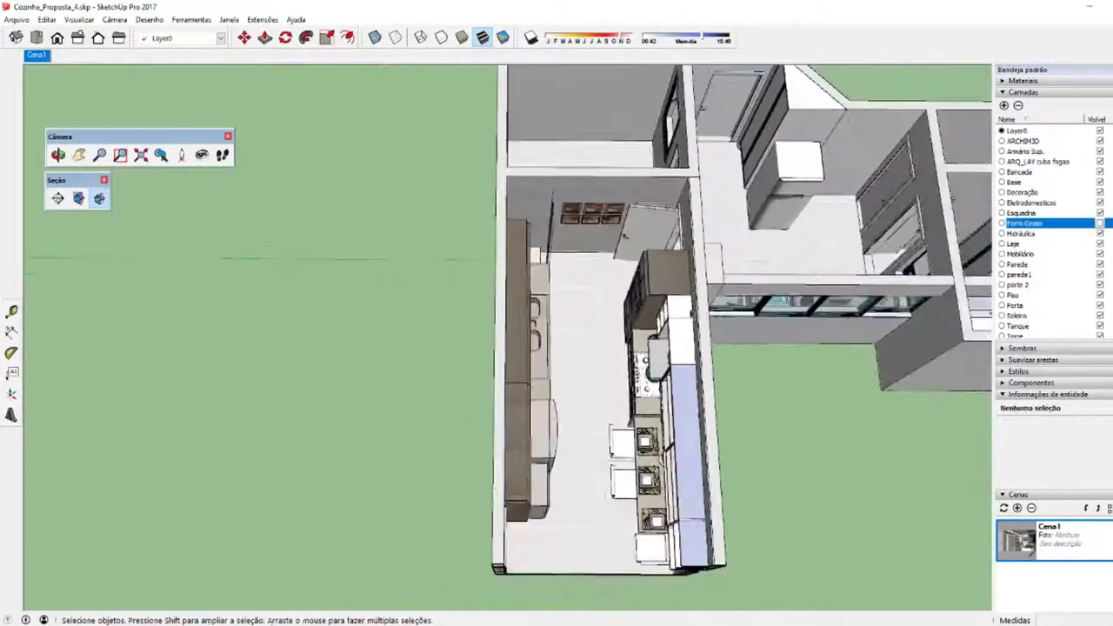
middle_click_drag(703, 275, 661, 287)
middle_click_drag(574, 287, 556, 288)
Add the current view as a new scene, Cena2, alongside Cena1
right_click(39, 58)
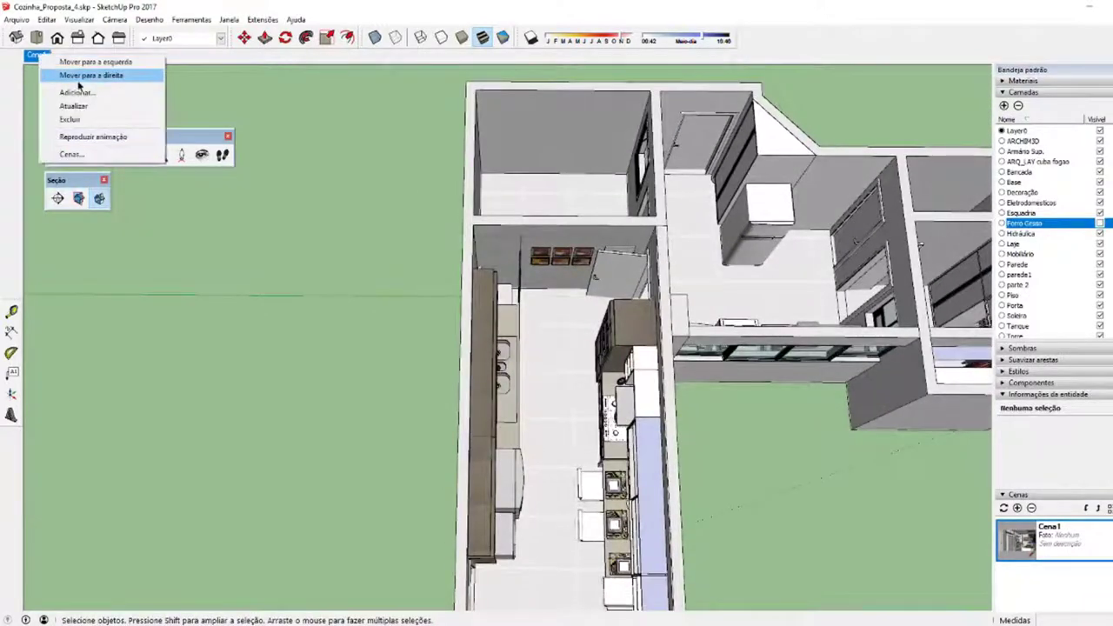
left_click(74, 90)
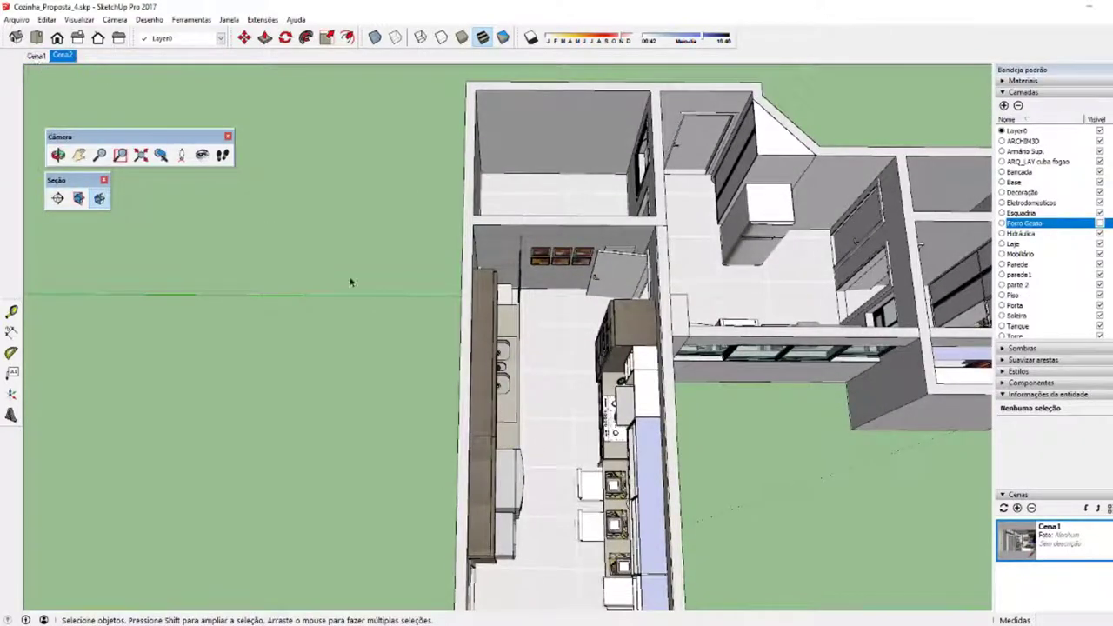
left_click(35, 57)
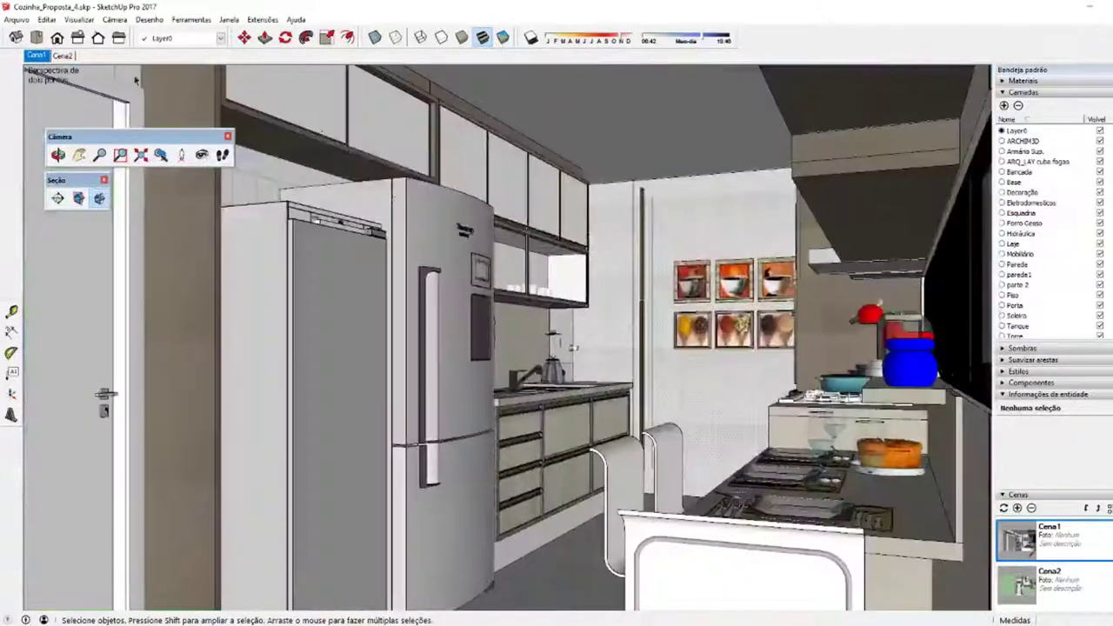
left_click(62, 55)
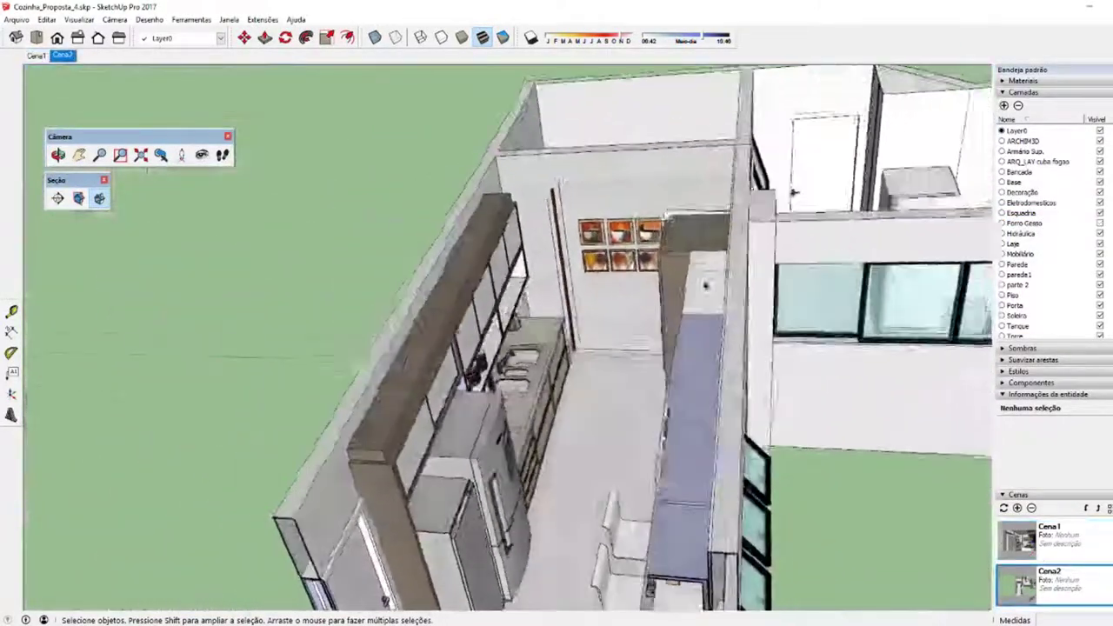
Frame the kitchen from directly above with section cuts off and update Cena2 to it
middle_click_drag(522, 391, 462, 424)
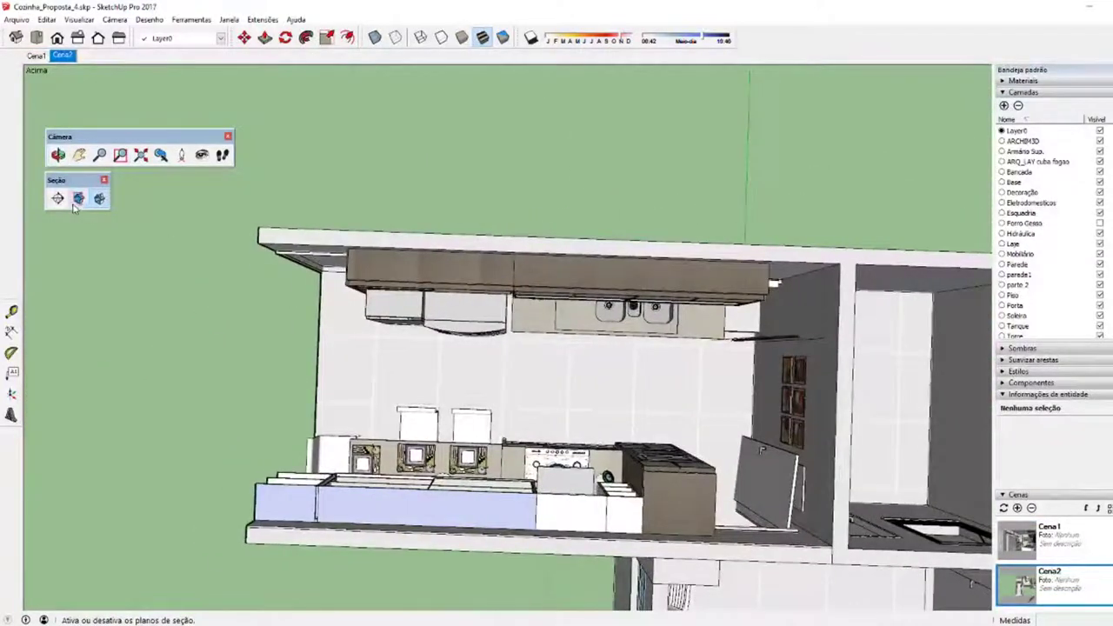
left_click(78, 199)
left_click(79, 199)
left_click(99, 198)
scroll(526, 416, "down", 2)
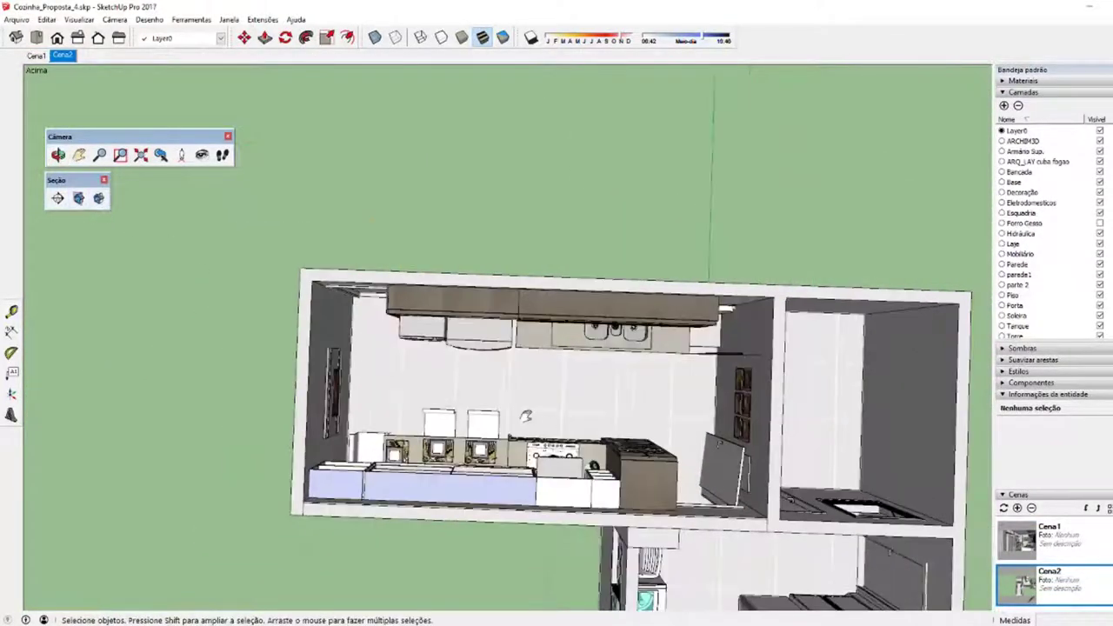
middle_click_drag(526, 416, 364, 321, "shift")
right_click(66, 57)
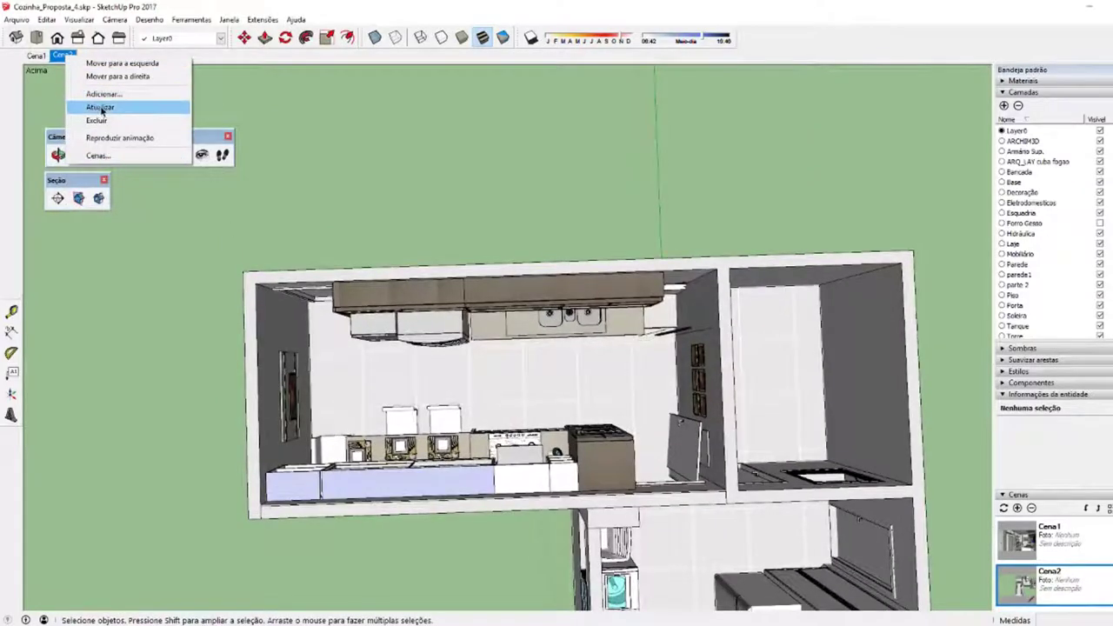
left_click(99, 109)
left_click(567, 371)
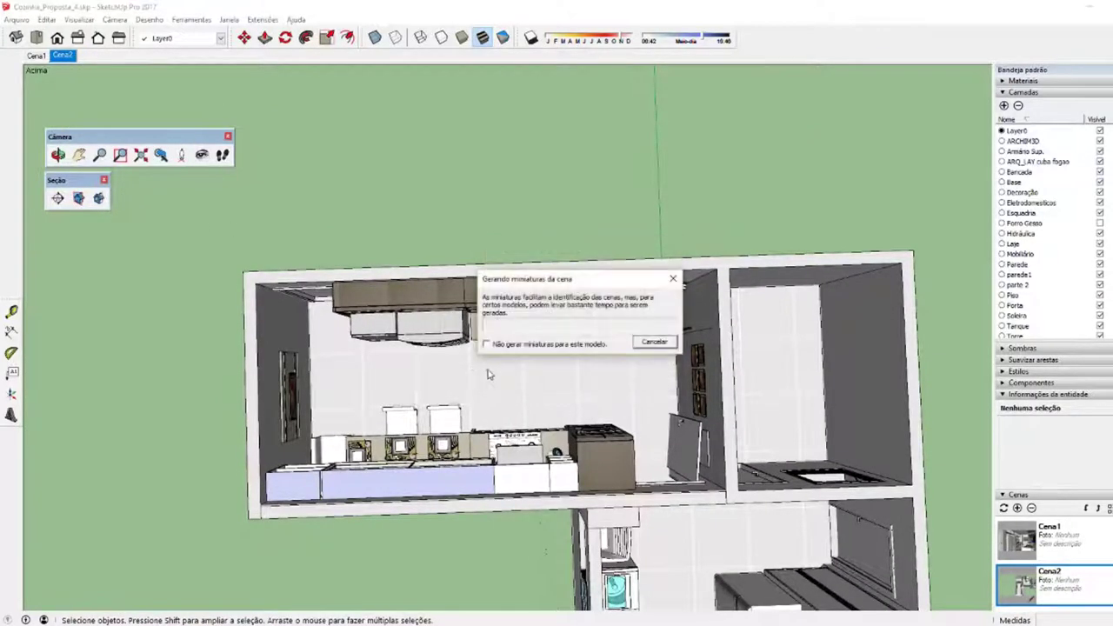
Check the updated Cena2 overhead scene against Cena1, ending back on Cena1
left_click(36, 55)
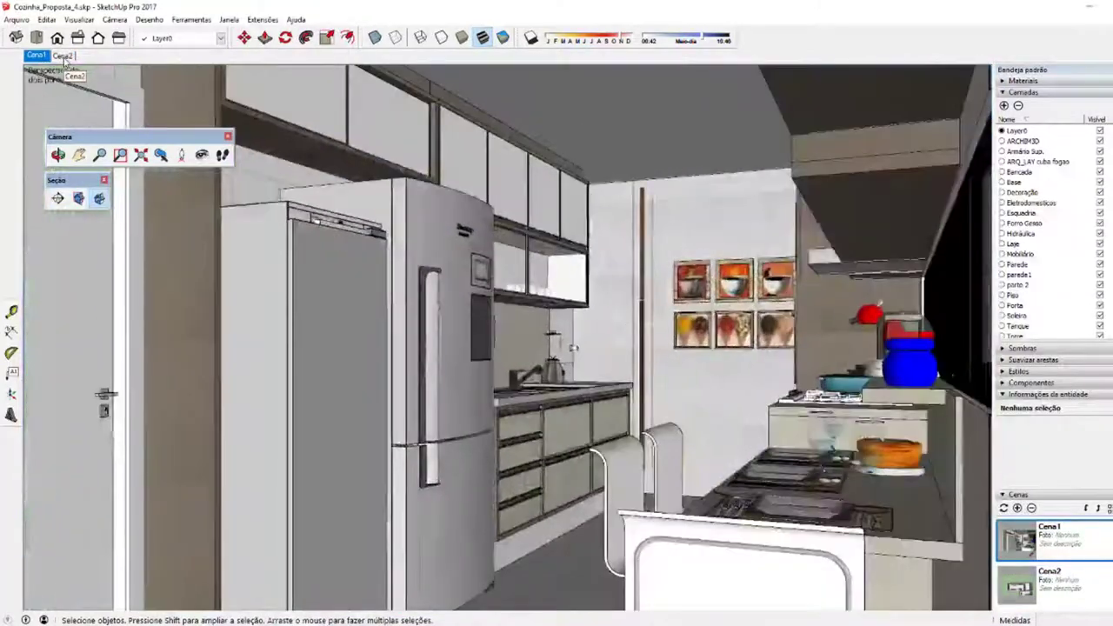
left_click(64, 56)
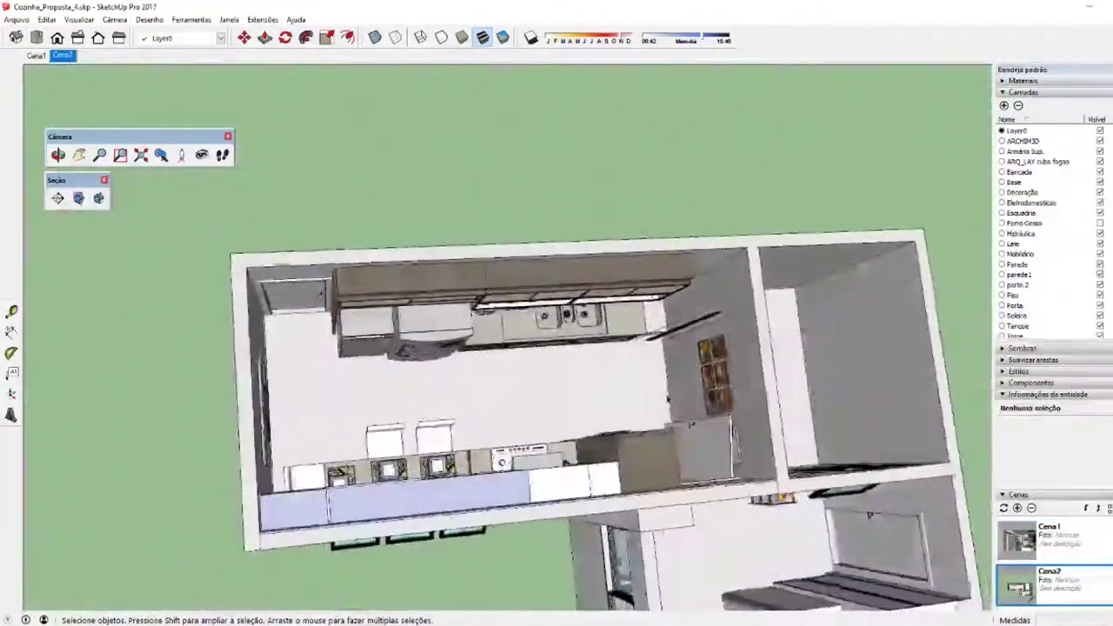
mouse_move(609, 382)
middle_mouse_down()
mouse_move(639, 395)
mouse_move(491, 381)
mouse_move(355, 315)
middle_mouse_up()
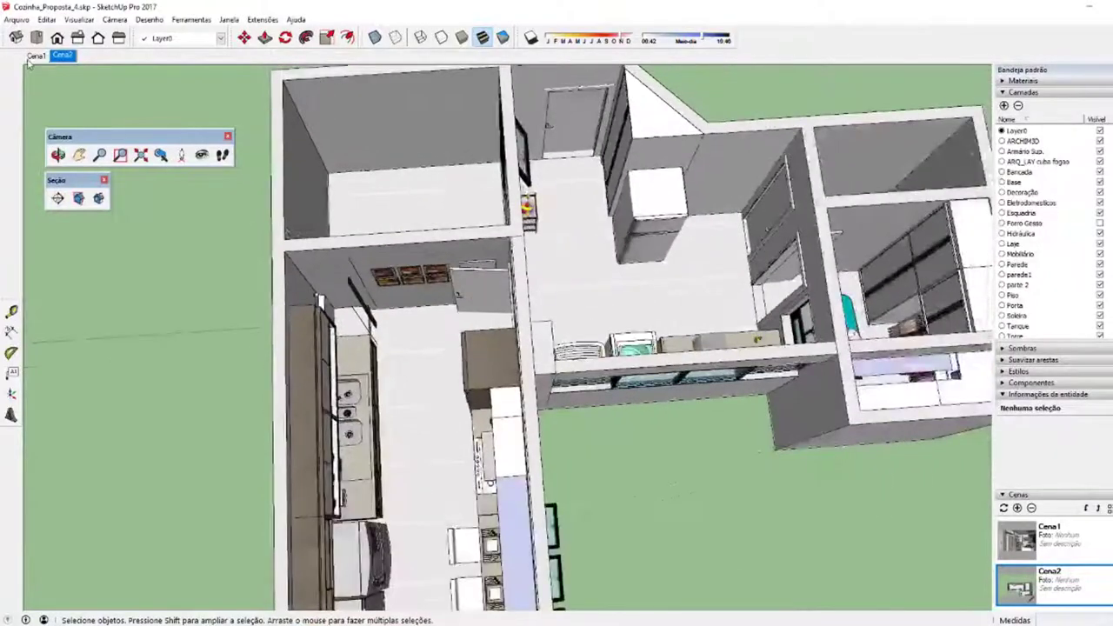
left_click(34, 55)
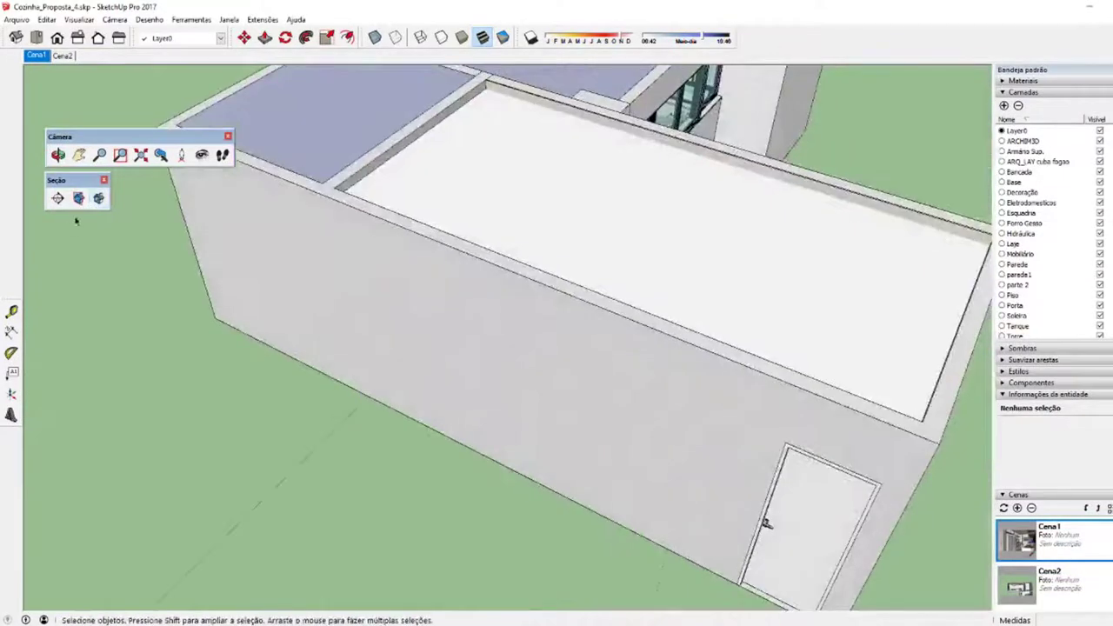
Show section planes, make the plane beside the laundry the active cut, and orbit to the interior
left_click(79, 198)
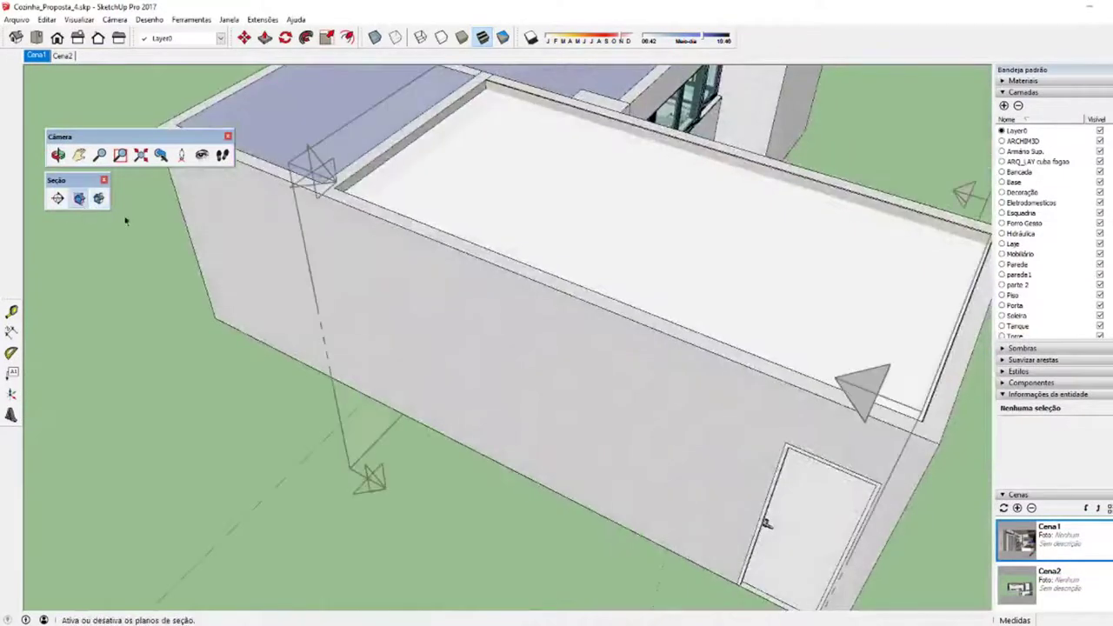
left_click(491, 487)
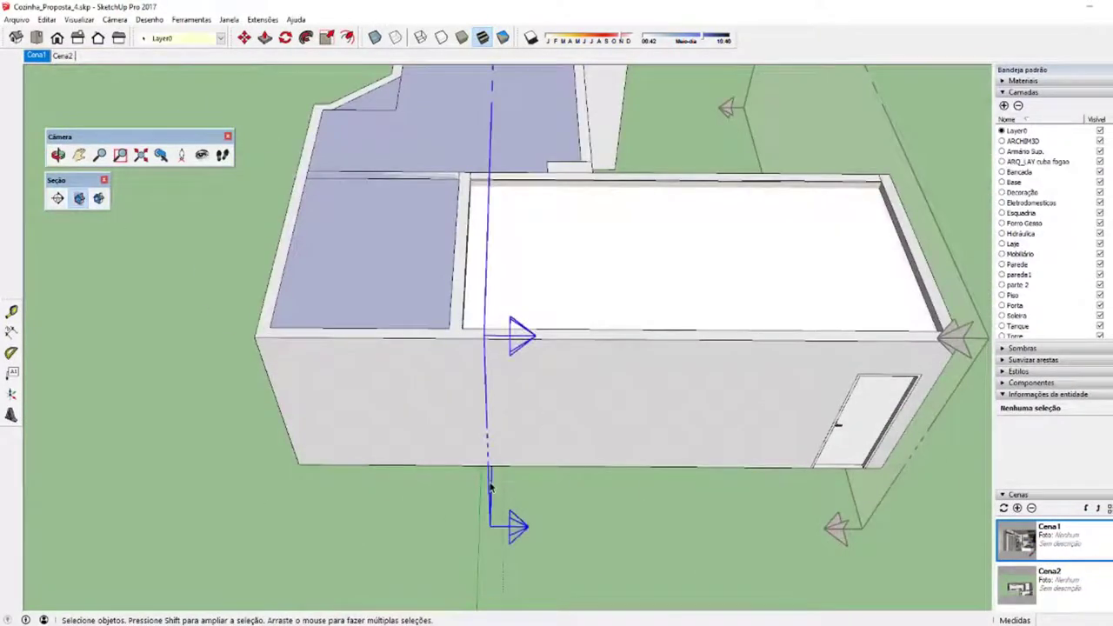
right_click(490, 483)
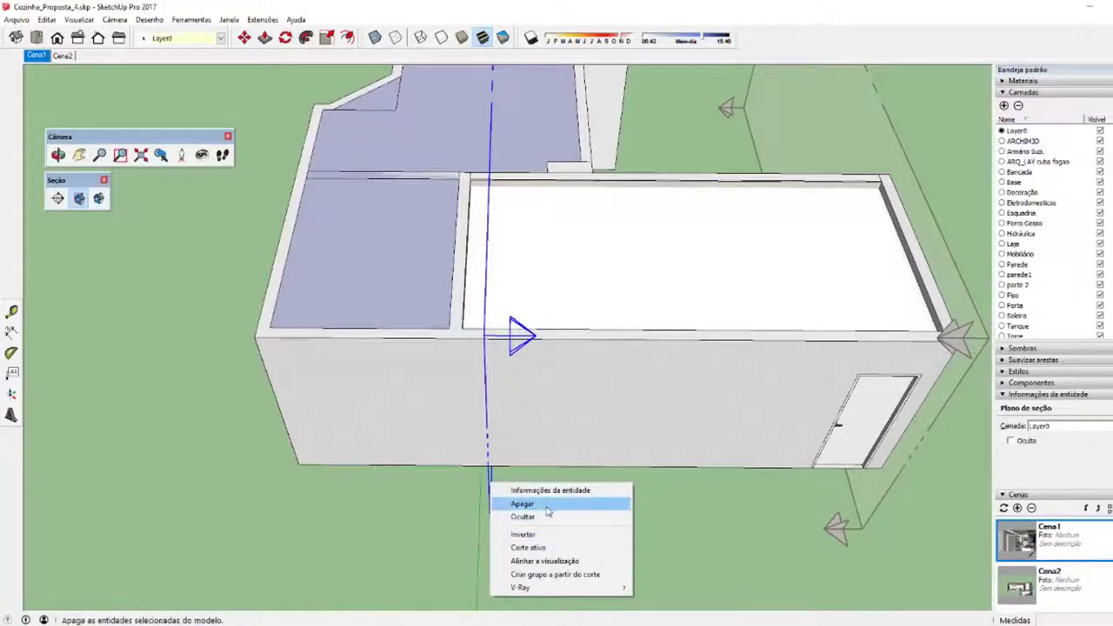
left_click(559, 547)
mouse_move(385, 400)
middle_mouse_down()
mouse_move(520, 384)
mouse_move(556, 365)
middle_mouse_up()
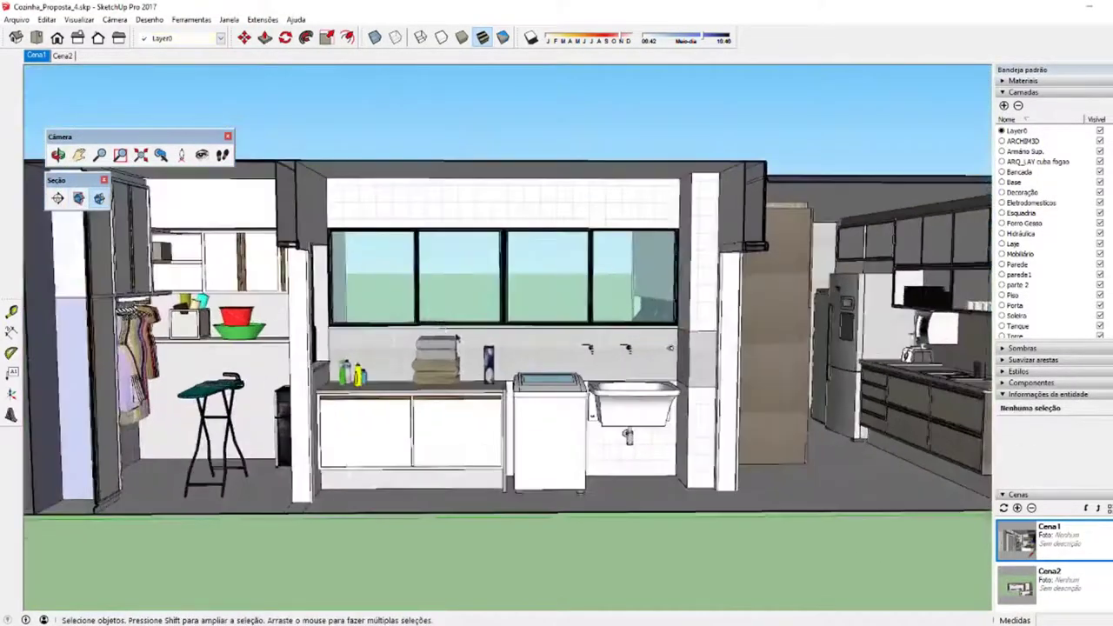
Switch the sectioned laundry and kitchen view to two-point perspective, nudged slightly upward
scroll(415, 371, "down", 2)
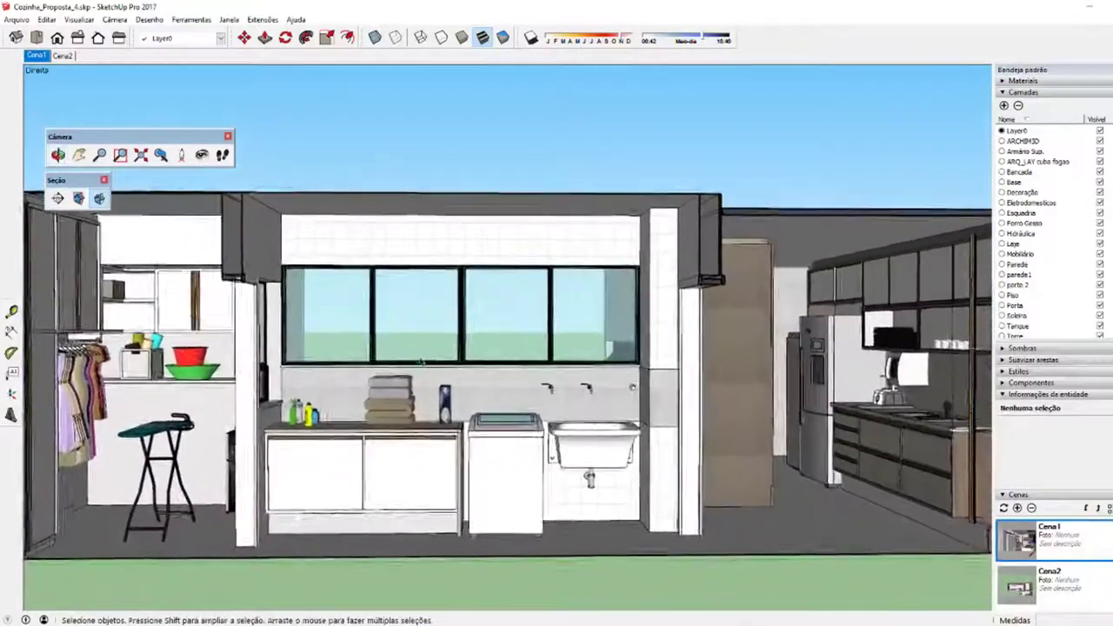
scroll(417, 361, "down", 2)
left_click_drag(418, 357, 452, 372)
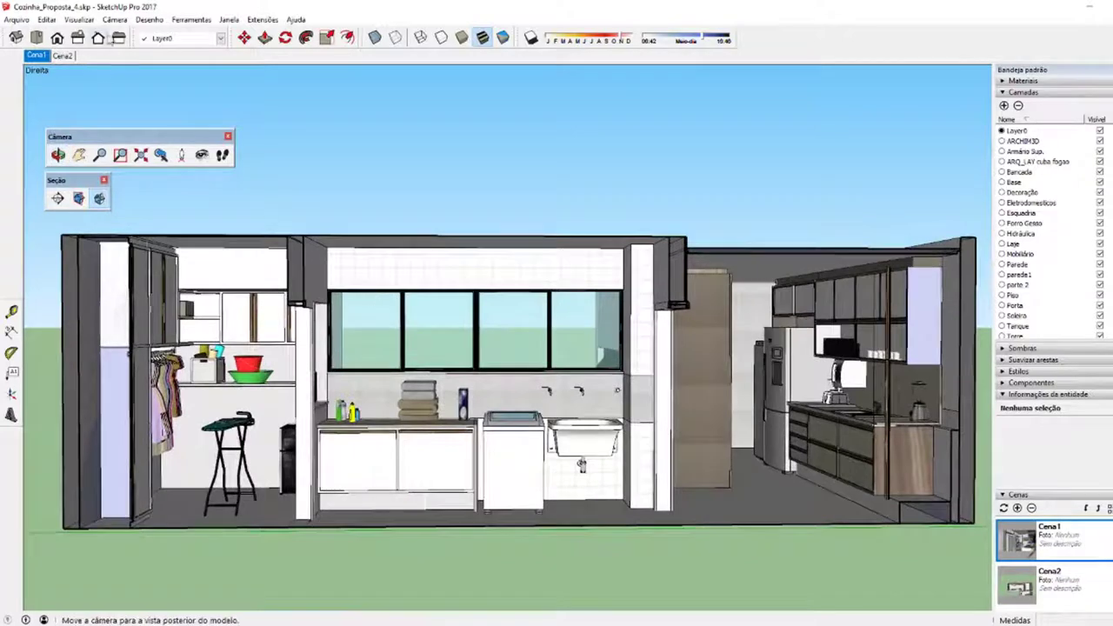
left_click(114, 19)
left_click(144, 104)
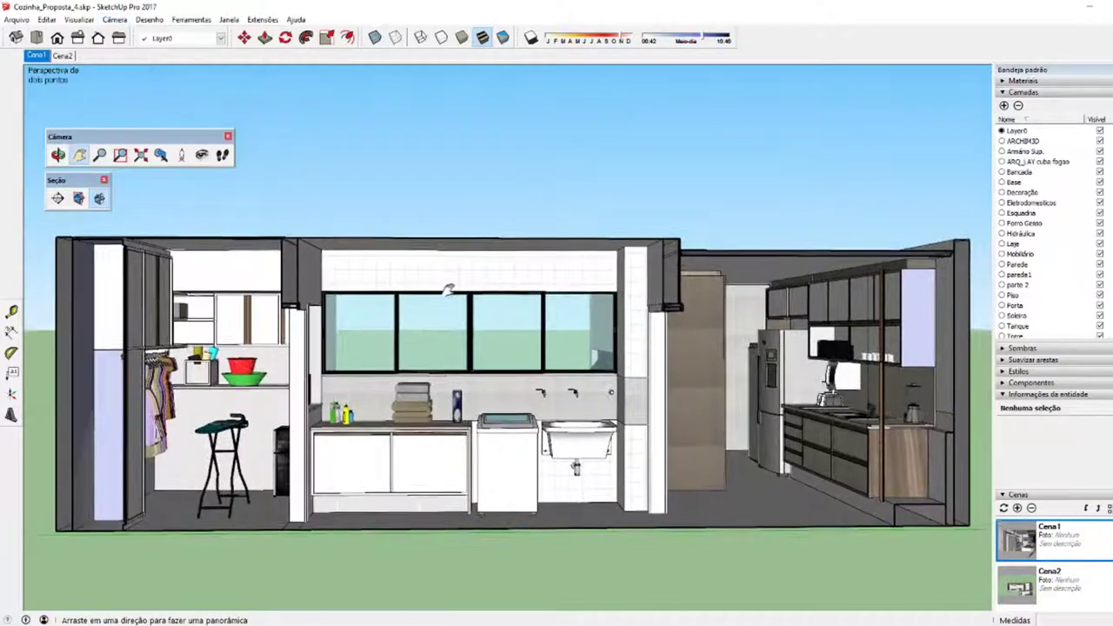
left_click_drag(455, 298, 449, 287)
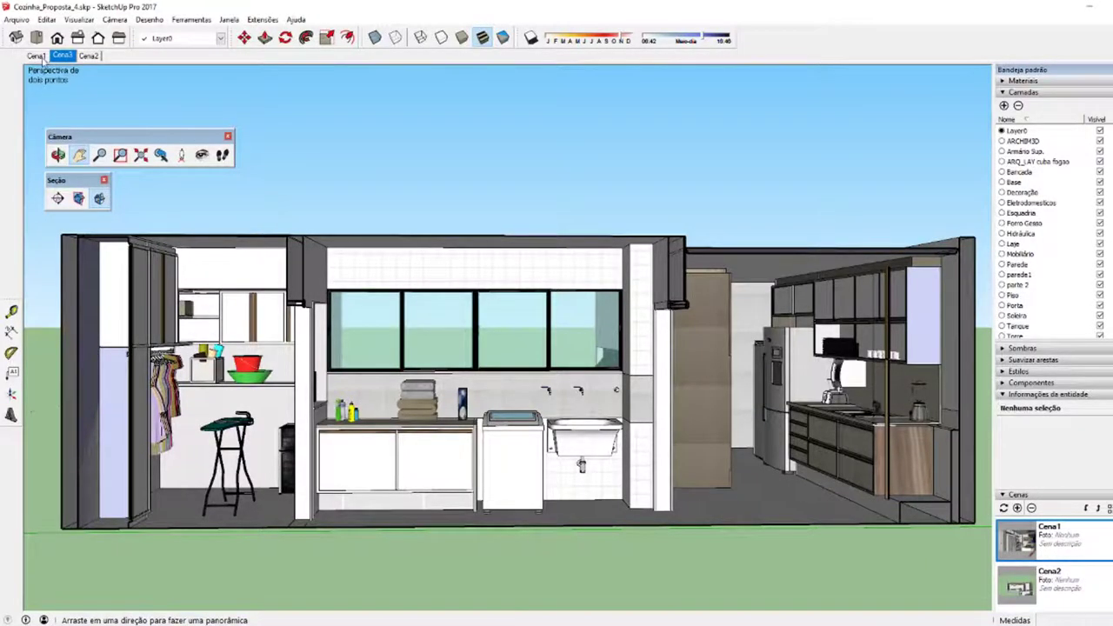
Compare with the Cena1 scene and return to the Cena3 elevation scene
left_click(39, 56)
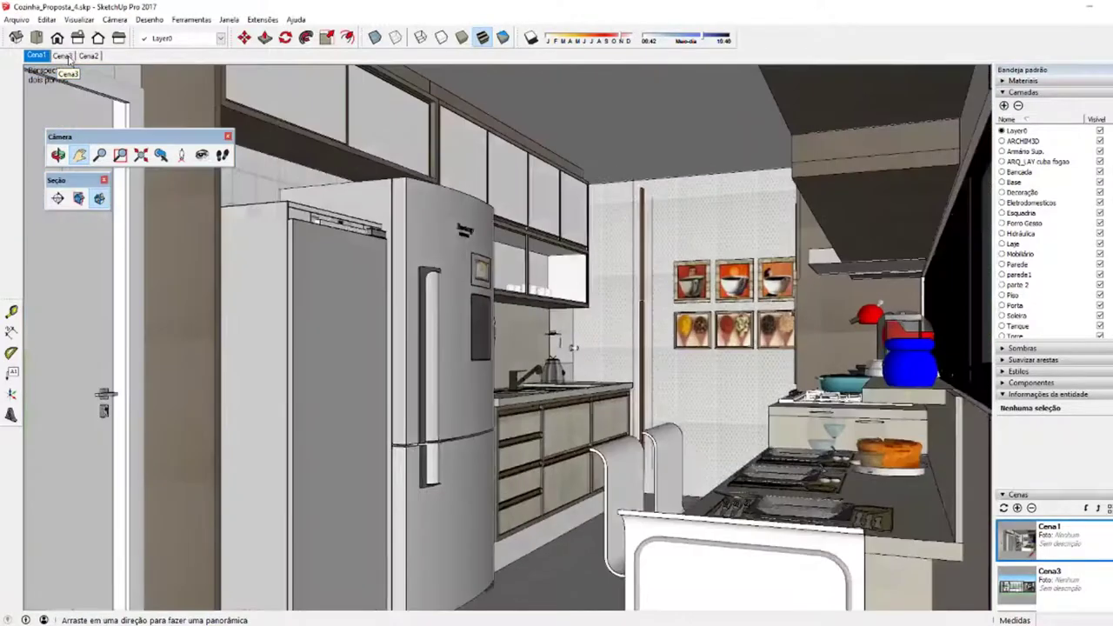
left_click(68, 58)
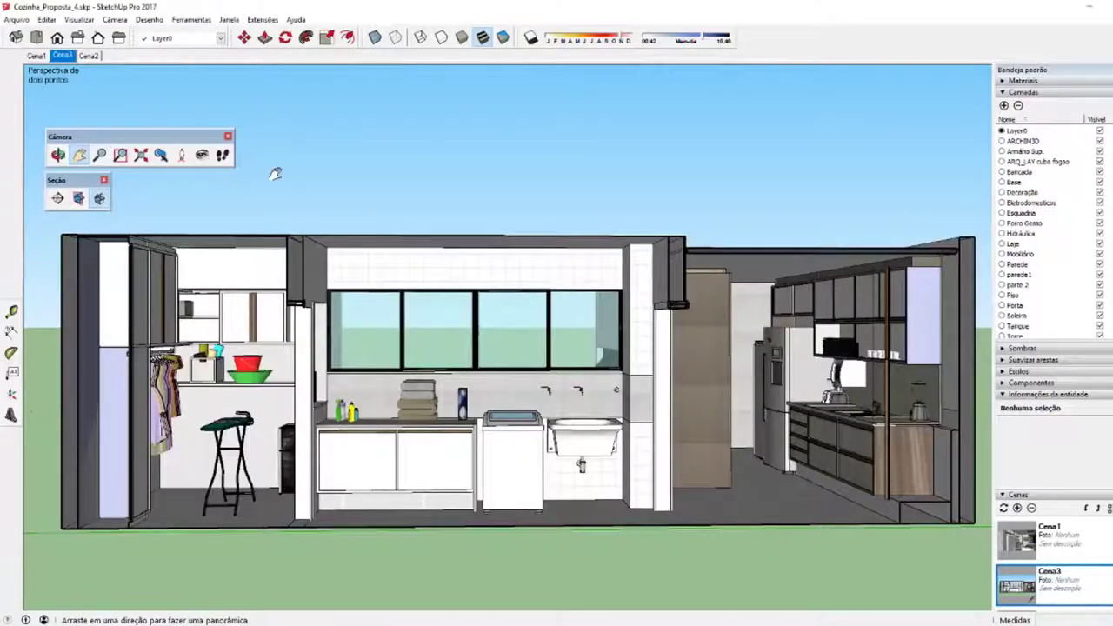
left_click(17, 19)
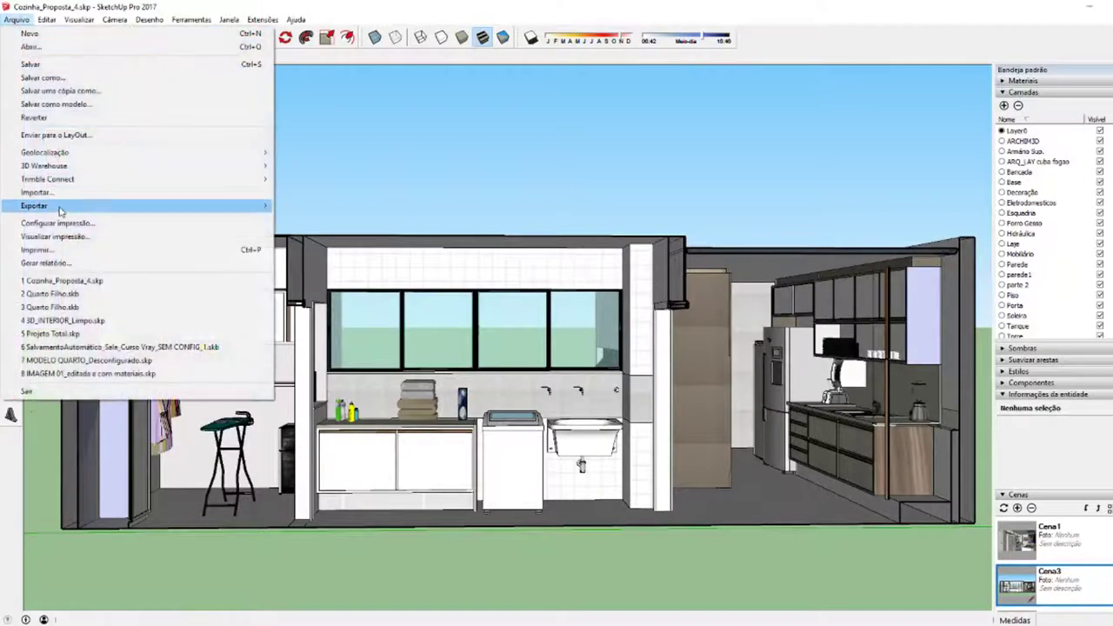
mouse_move(35, 206)
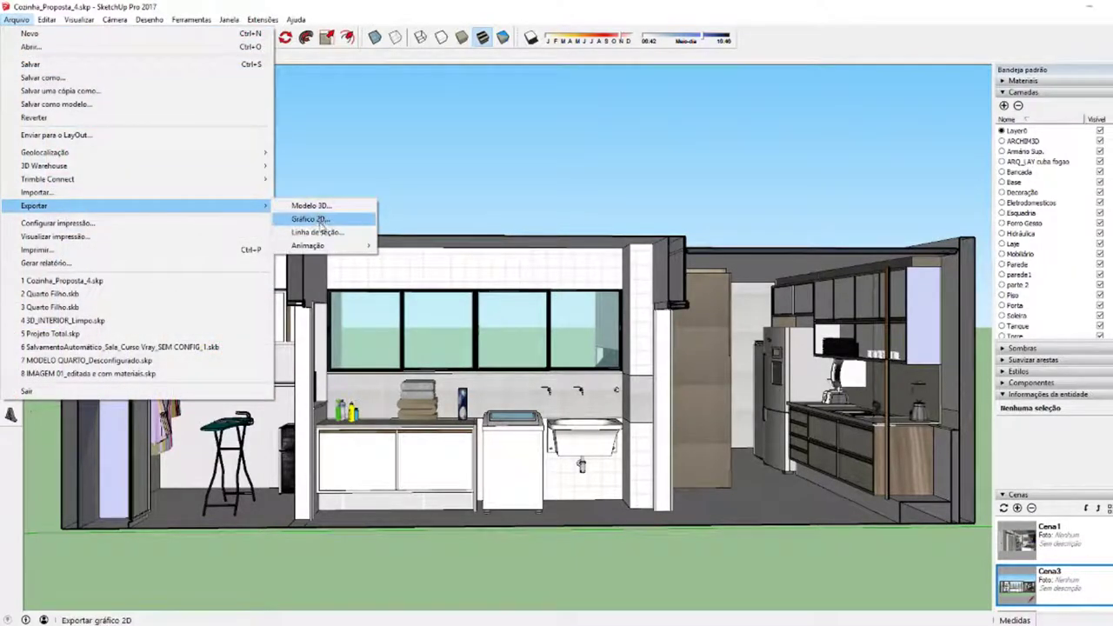
Export the view as JPEG Cozinha_Proposta_4.jpg at 1602×903 pixels, highest quality
left_click(318, 221)
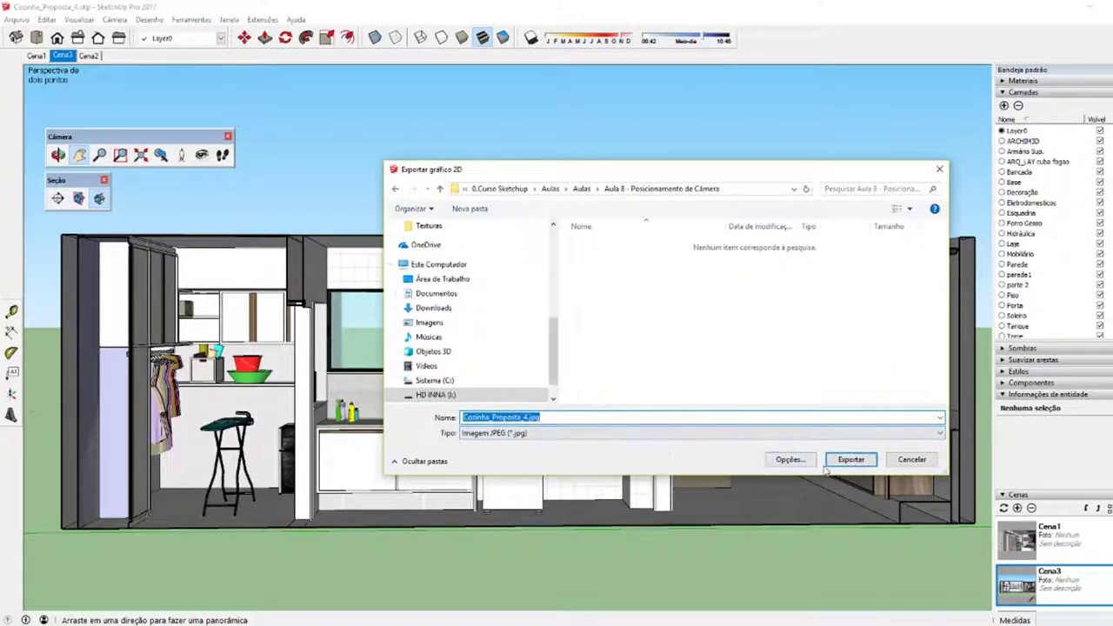
left_click(789, 459)
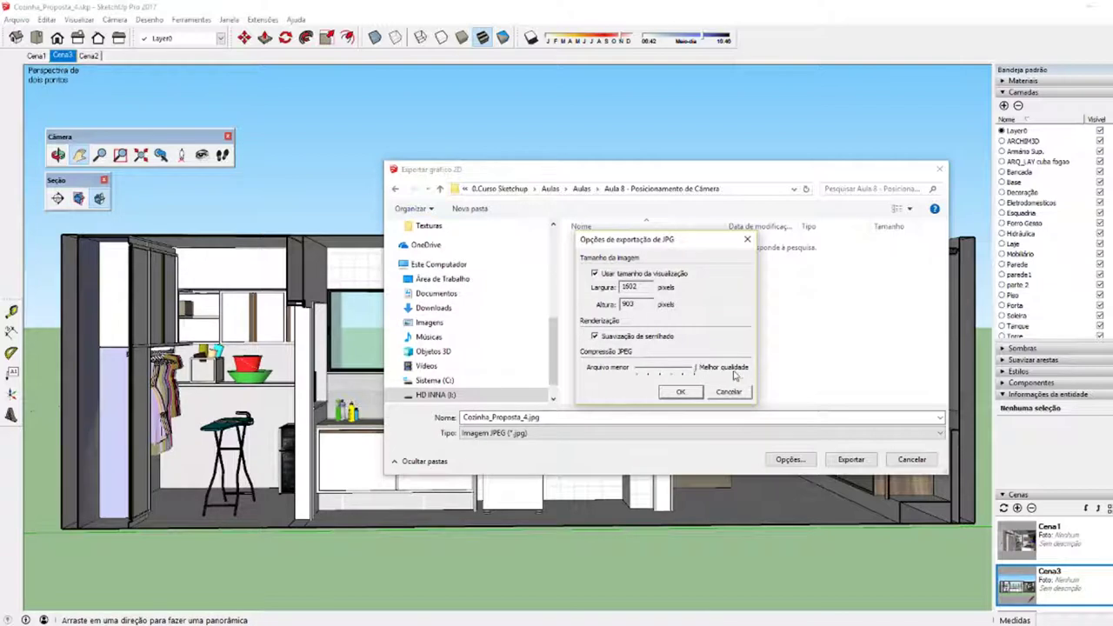
left_click(683, 391)
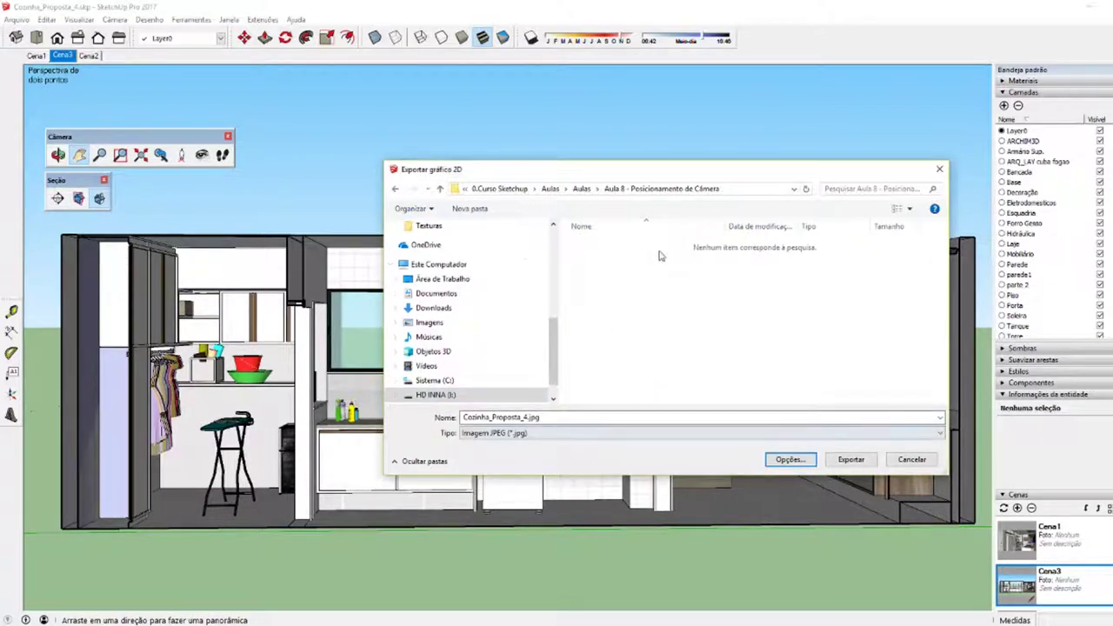
left_click(844, 459)
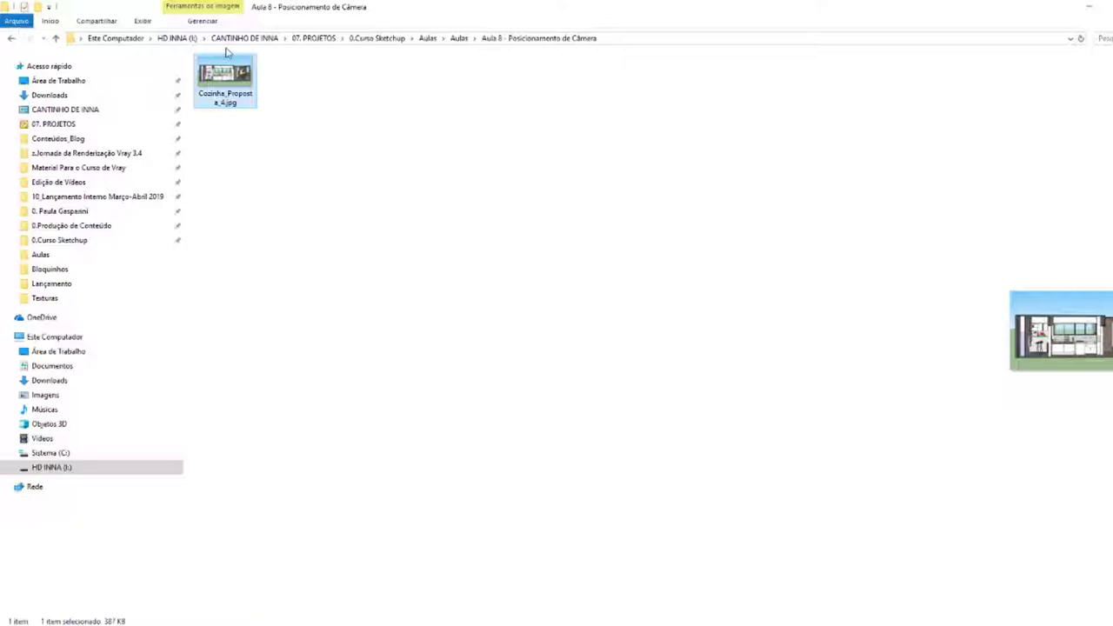
View the exported Cozinha_Proposta_4.jpg in Photos, then go back to its File Explorer folder
double_click(226, 58)
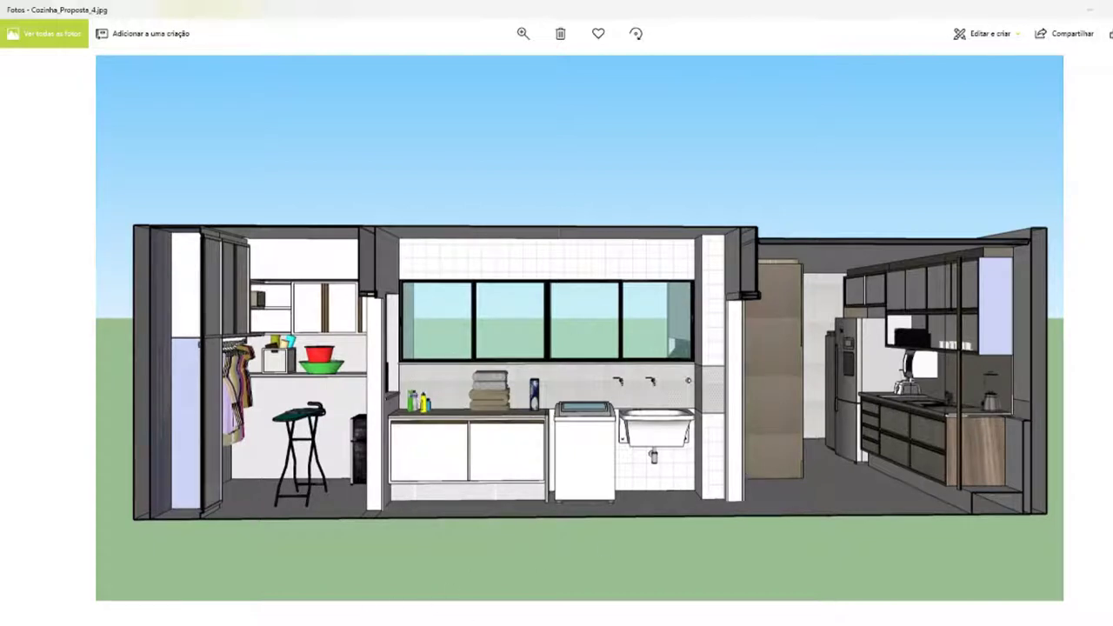
left_click(372, 604)
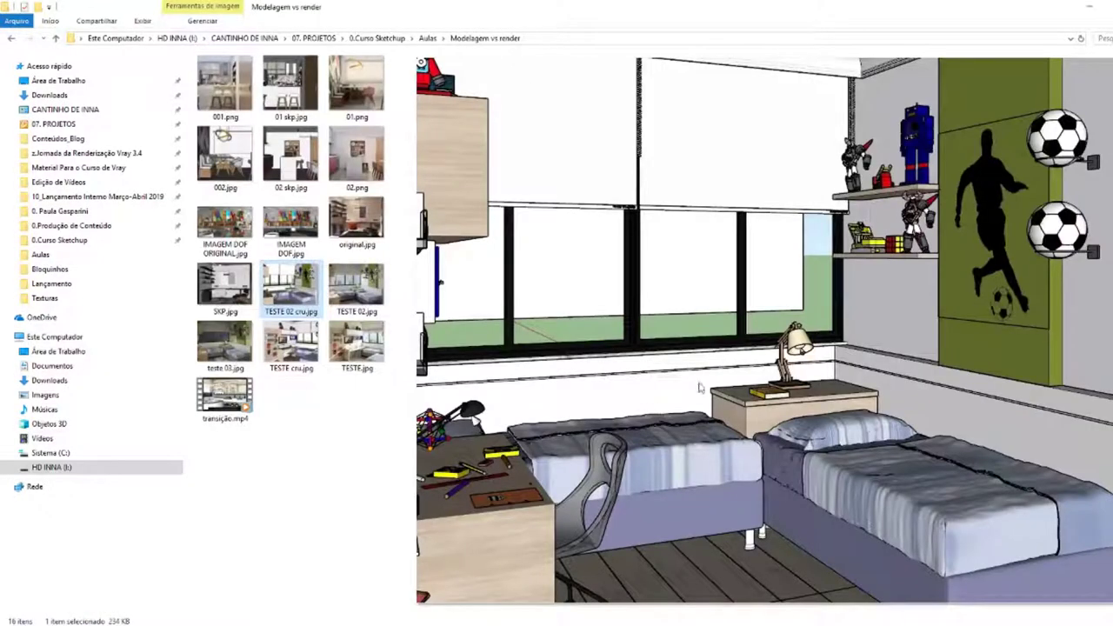
Preview TESTE 02.jpg, TESTE cru.jpg vs TESTE.jpg, SKP.jpg vs original.jpg, and both IMAGEM DOF images
key("Right")
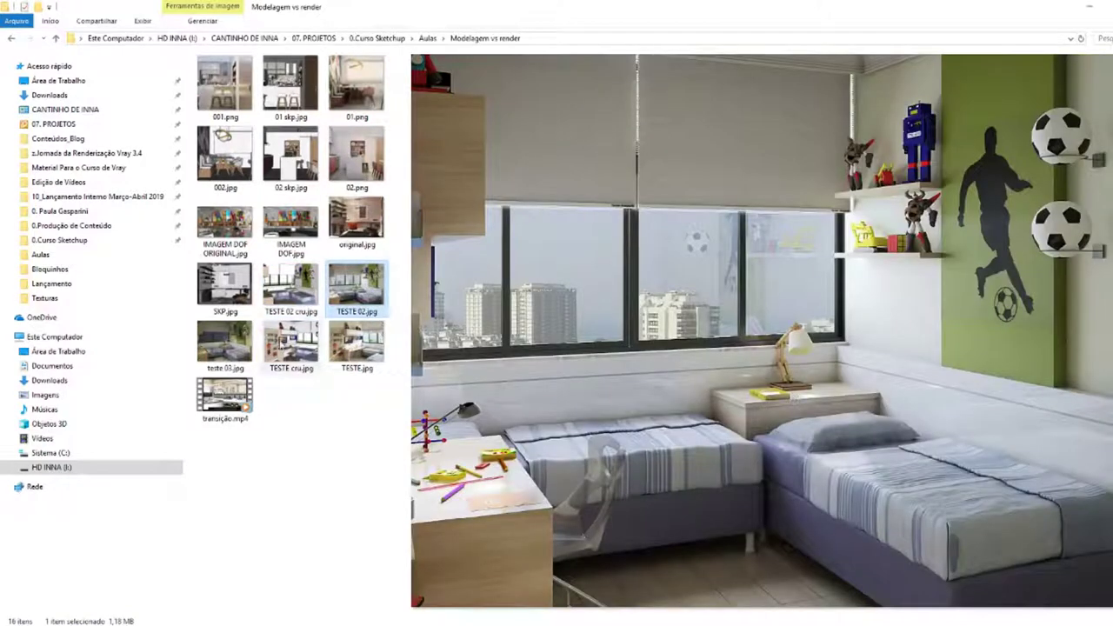
left_click(285, 348)
left_click(344, 352)
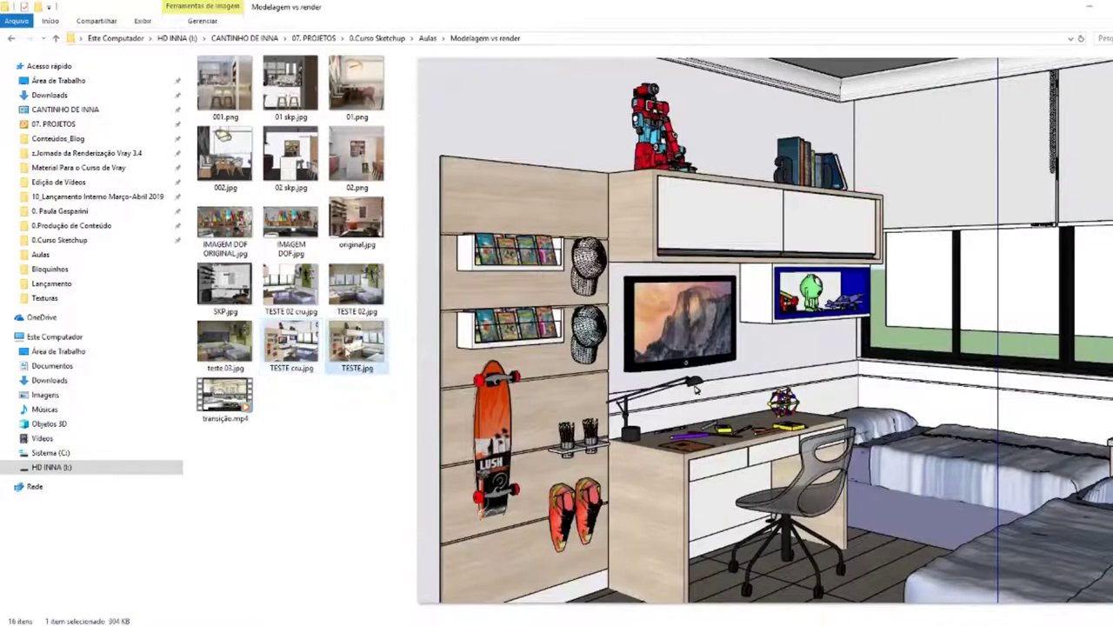
left_click(288, 352)
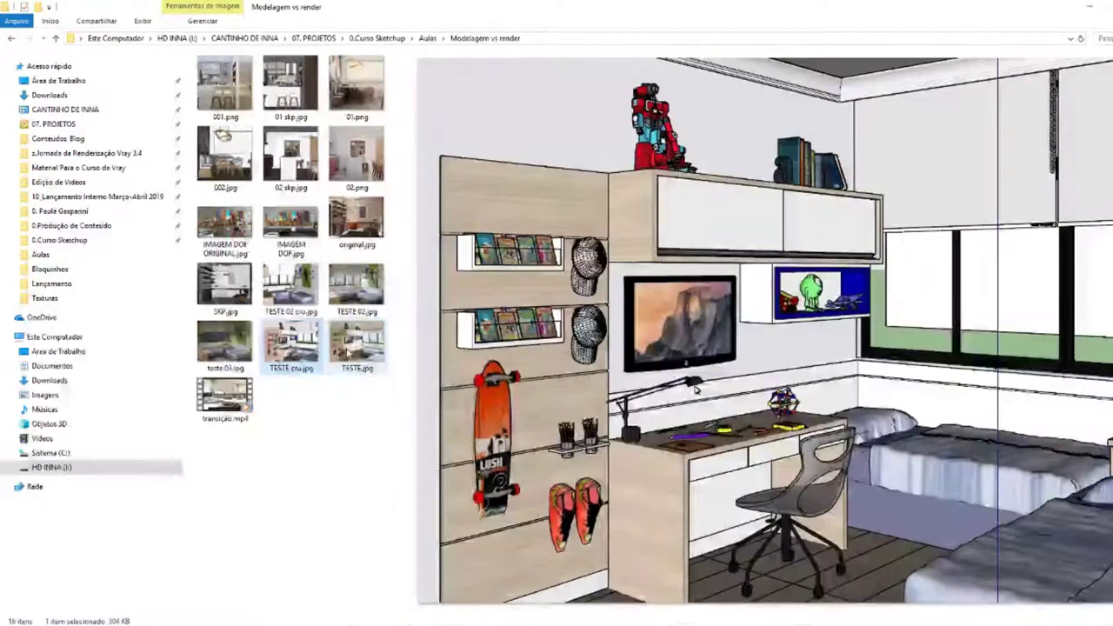
left_click(345, 352)
left_click(244, 294)
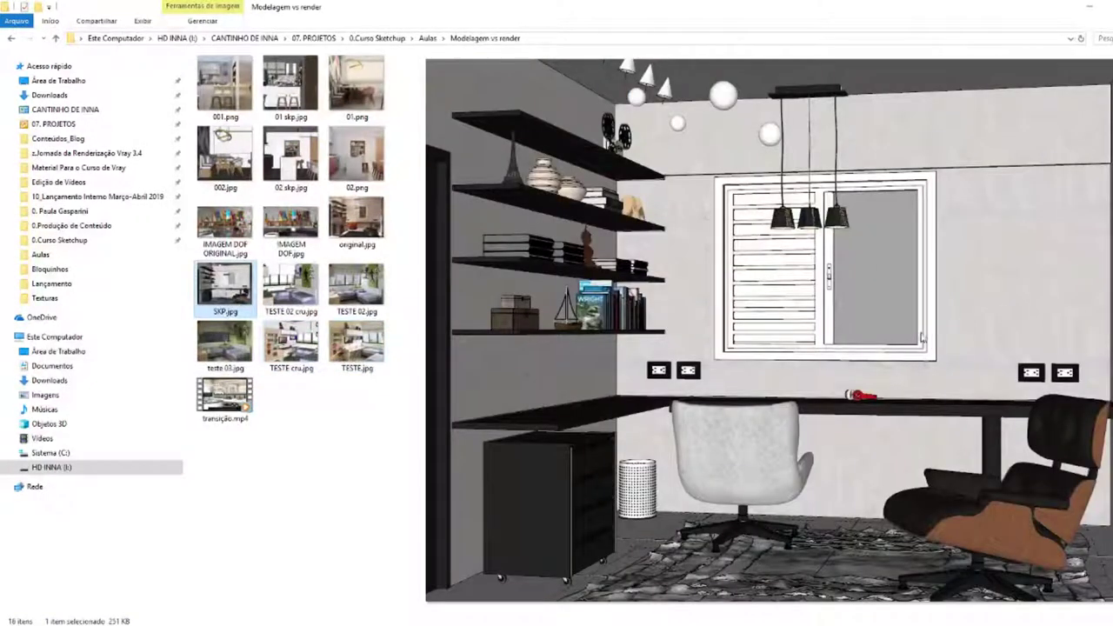
left_click(355, 233)
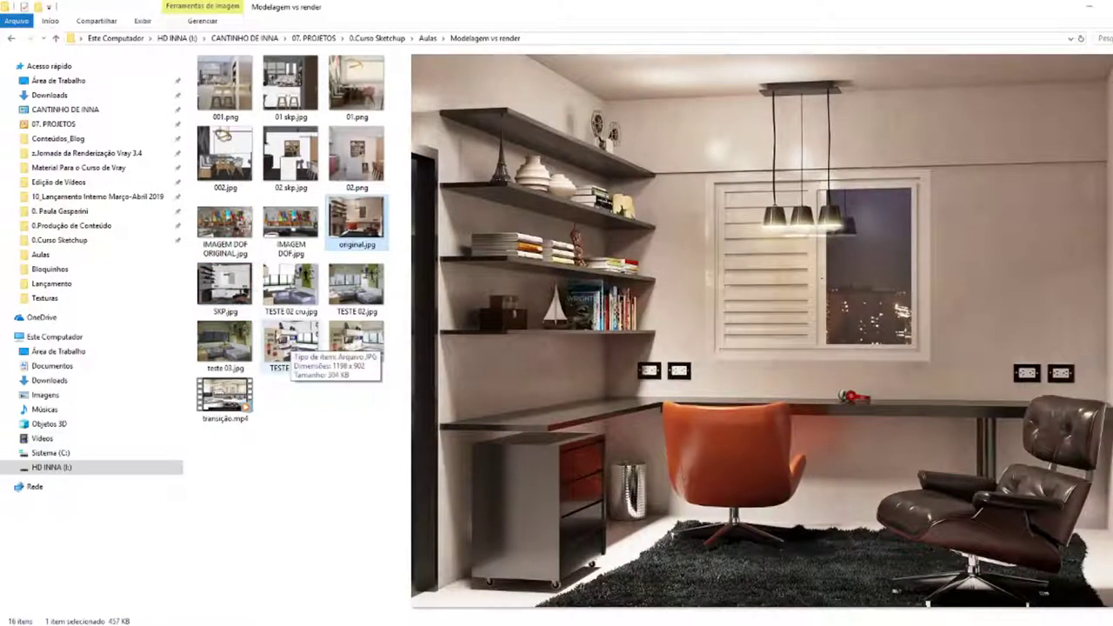
left_click(282, 234)
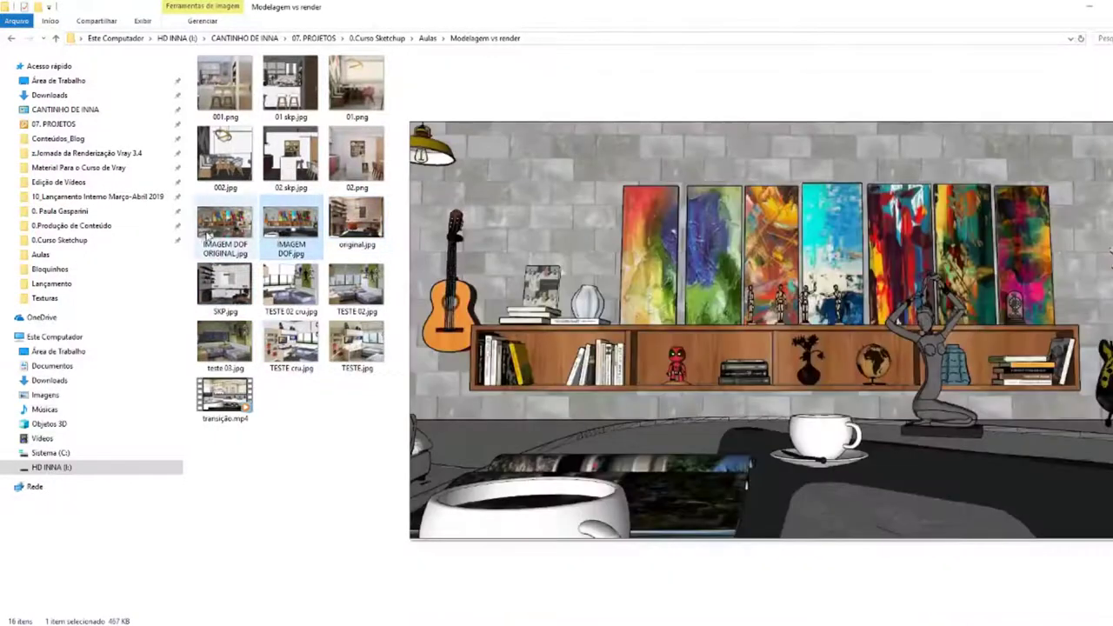
left_click(209, 236)
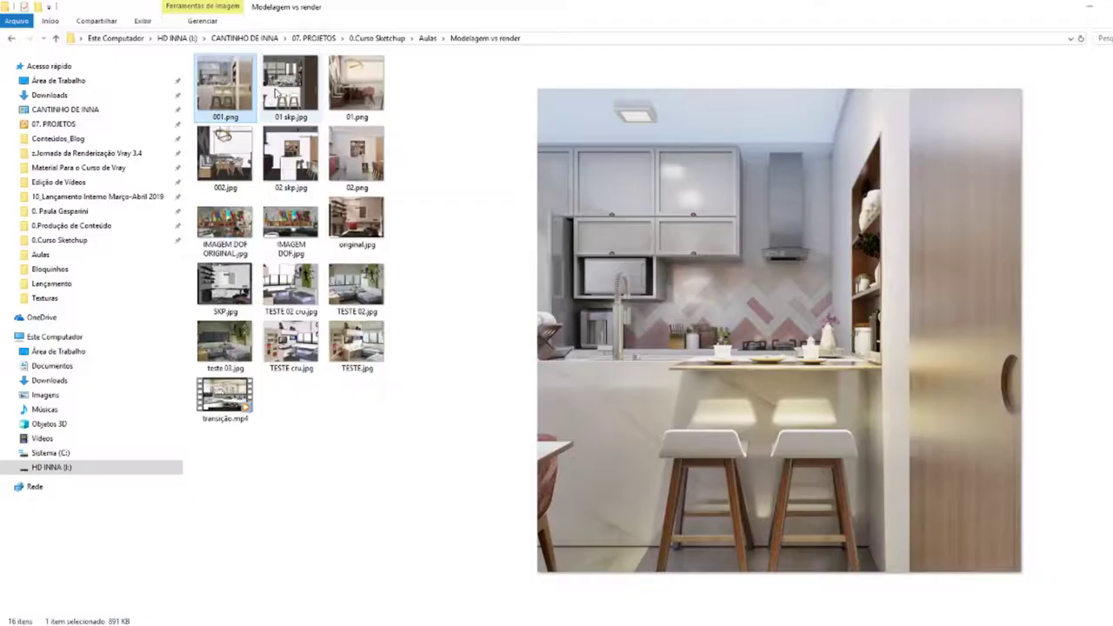
Preview 01 skp.jpg, 02.png and 02 skp.jpg, then play transição.mp4 in the preview pane
left_click(283, 94)
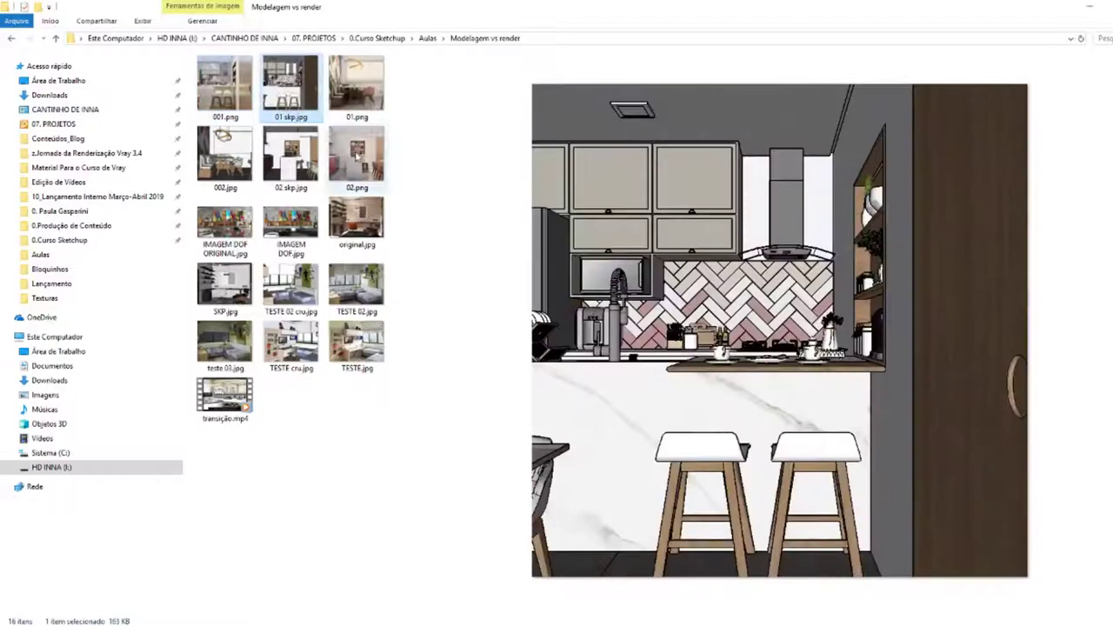
left_click(356, 155)
left_click(291, 157)
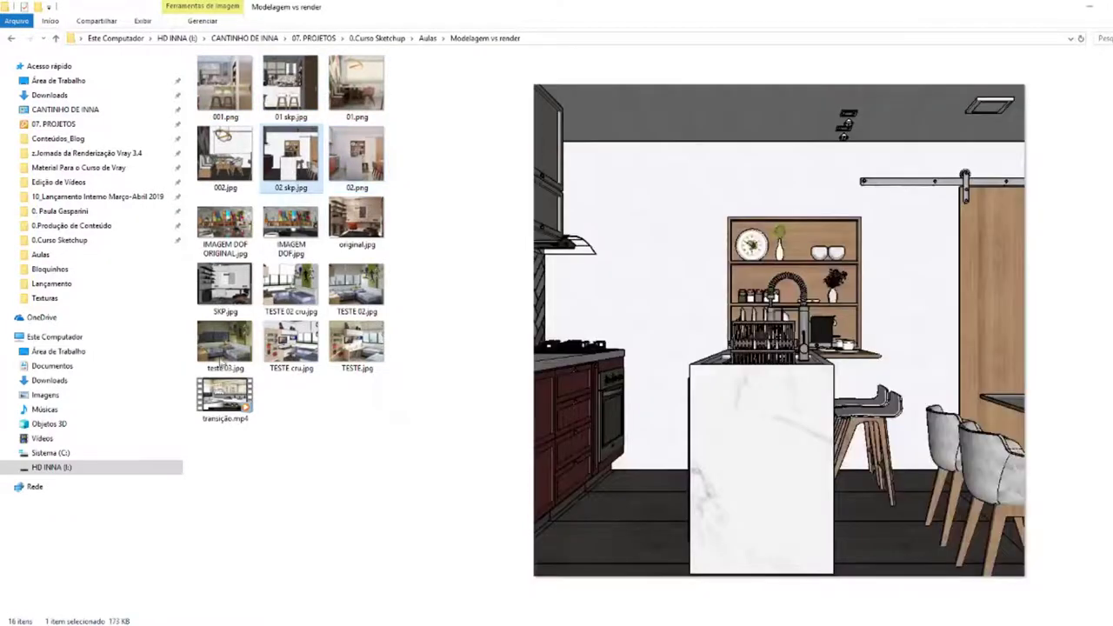
left_click(224, 398)
left_click(774, 595)
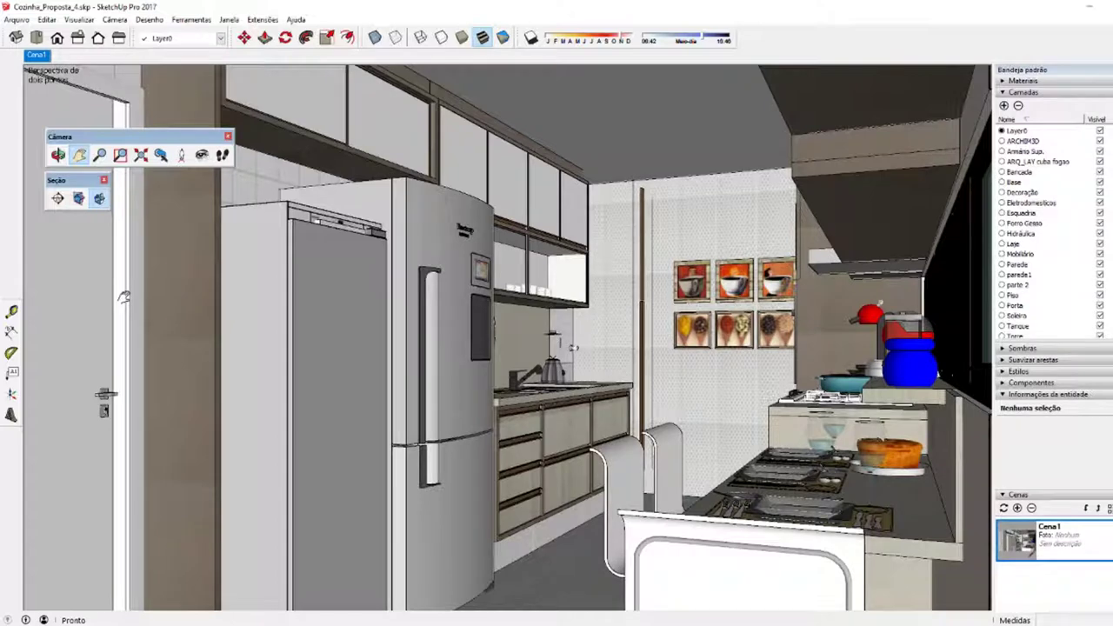
Enable and reposition the V-Ray for SketchUp toolbar, then select Exportando a imagem in XMind
right_click(780, 46)
left_click(850, 470)
left_click_drag(31, 82, 287, 134)
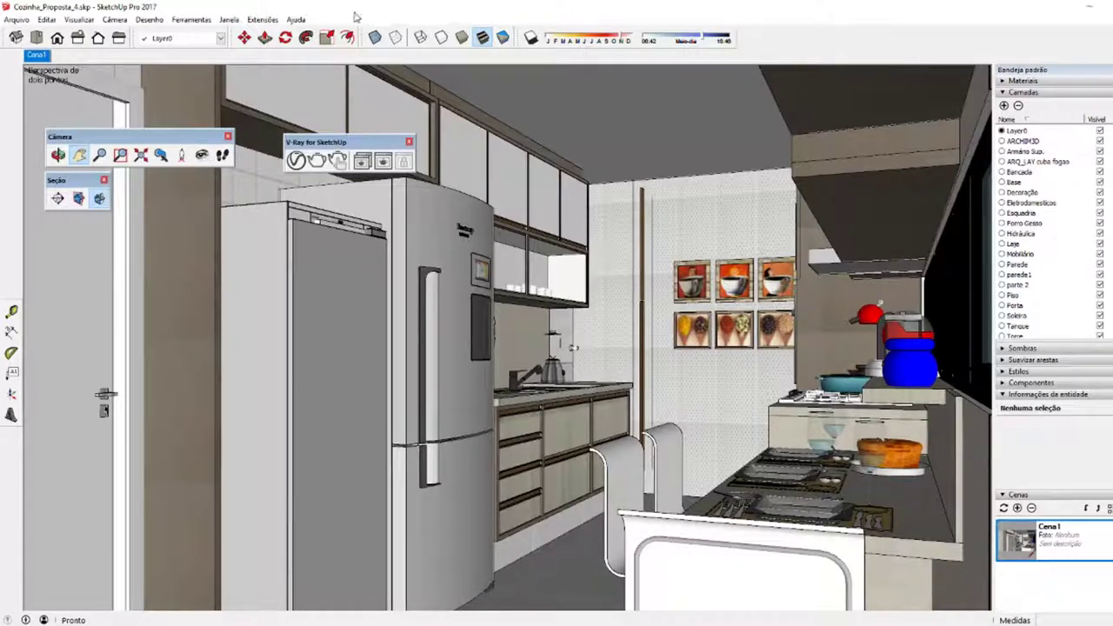
key("space")
key("alt+Tab")
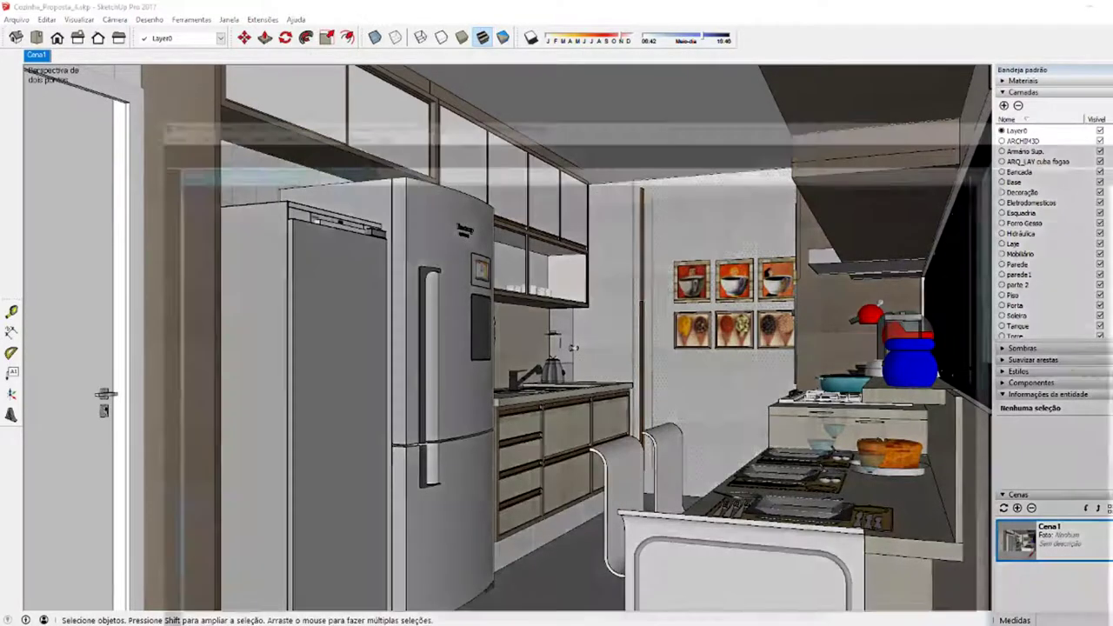
left_click(656, 391)
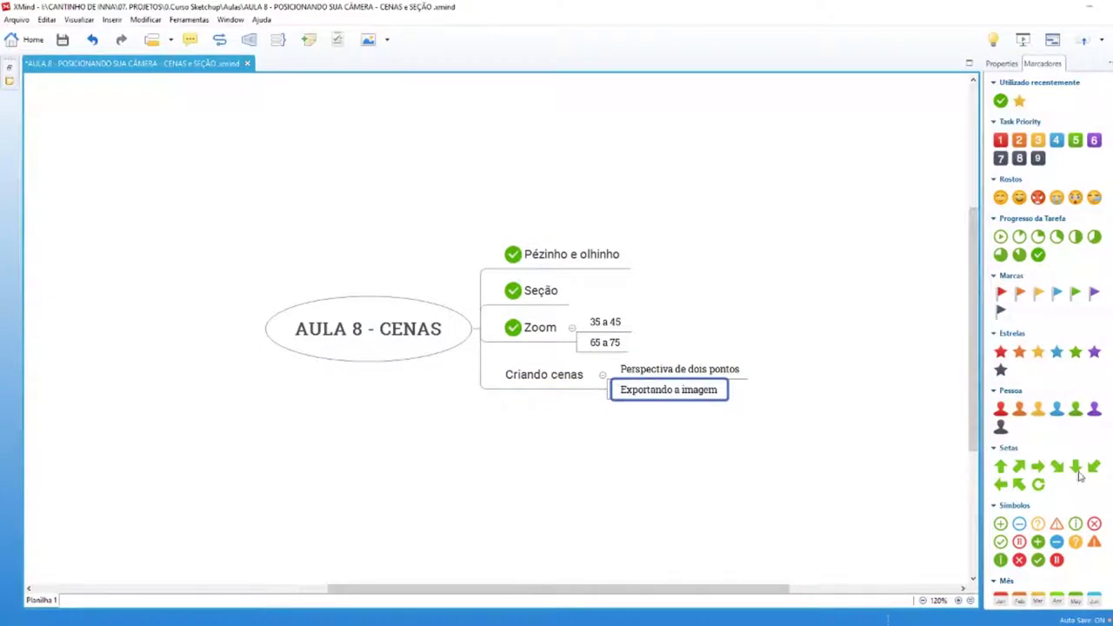
Give Exportando a imagem a green arrow marker and return to SketchUp
left_click(1037, 467)
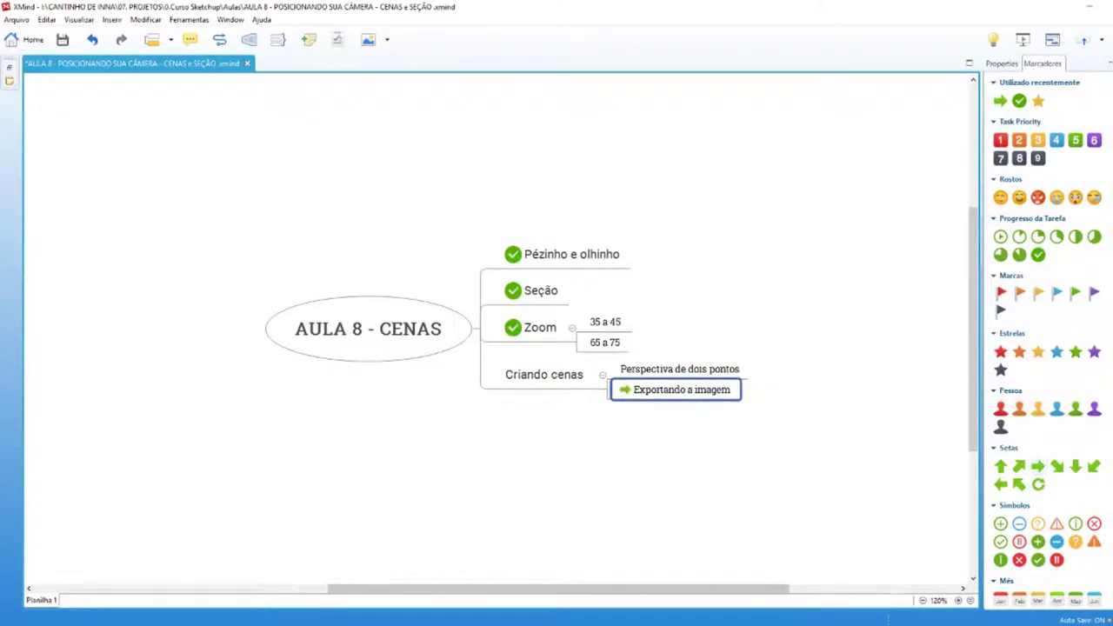
key("alt+Tab")
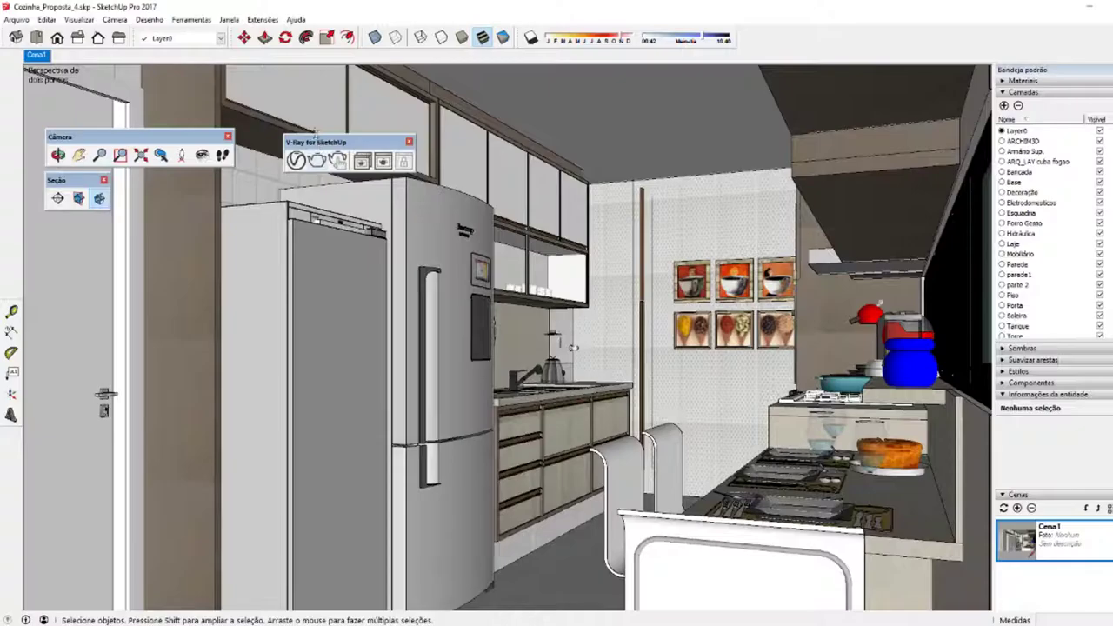
In the V-Ray Asset Editor Settings, check the 1024 × 768 Render Output and switch Safe Frame off
left_click_drag(311, 141, 569, 365)
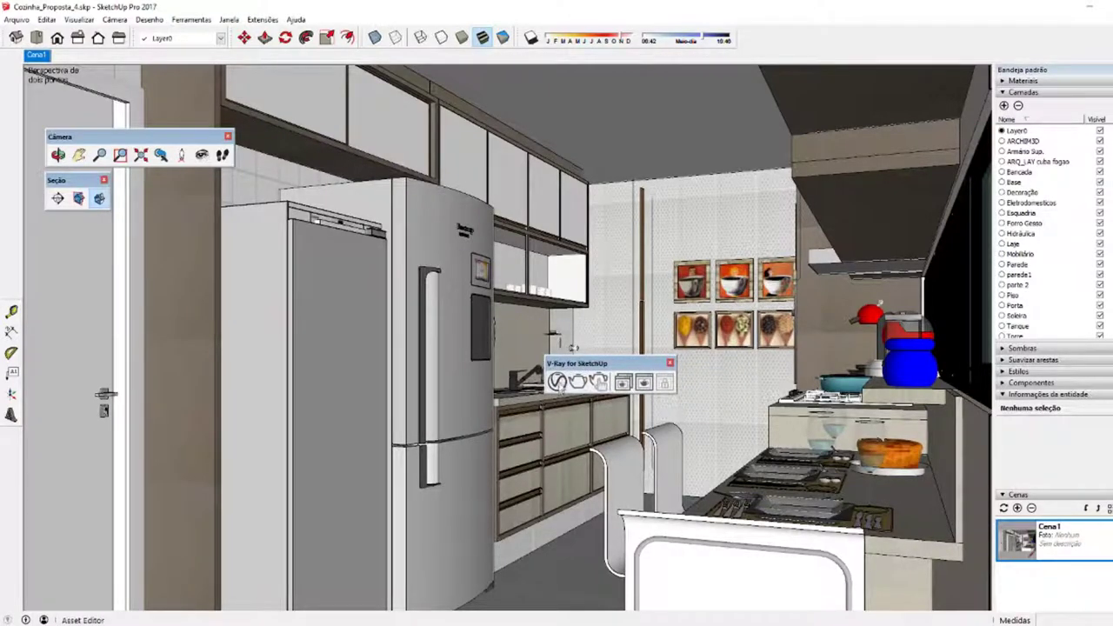
left_click(559, 388)
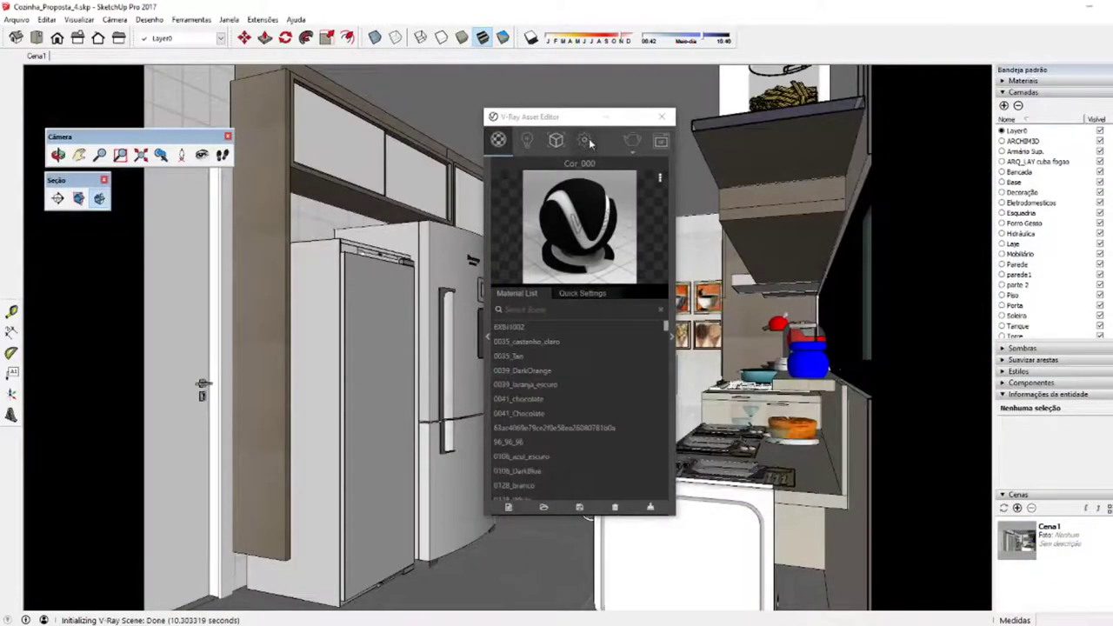
left_click(585, 142)
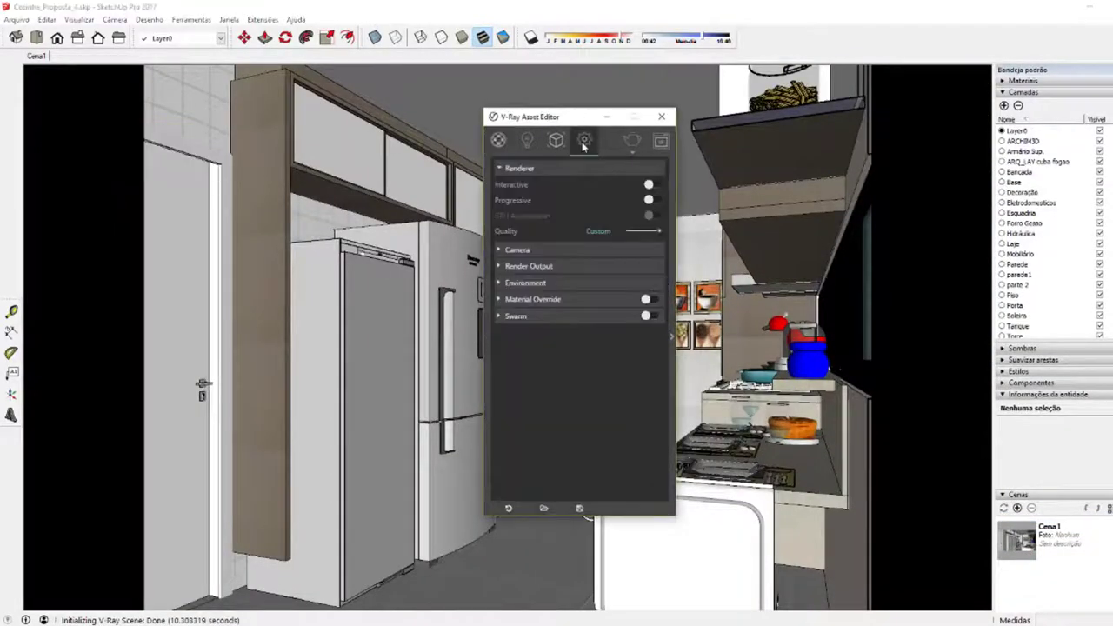
left_click(527, 266)
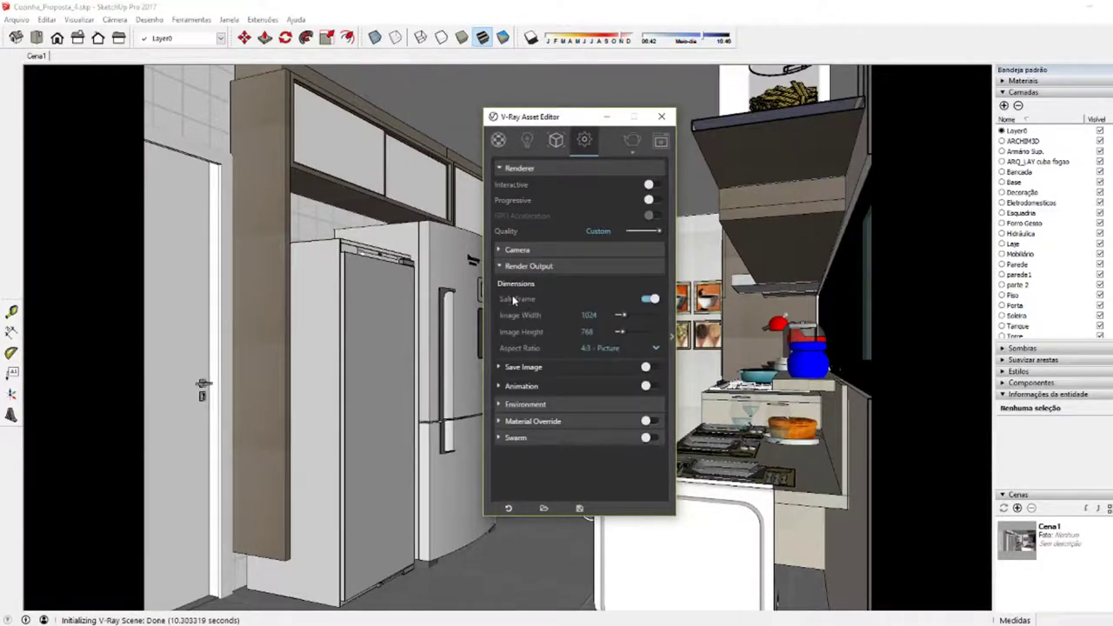
left_click(650, 299)
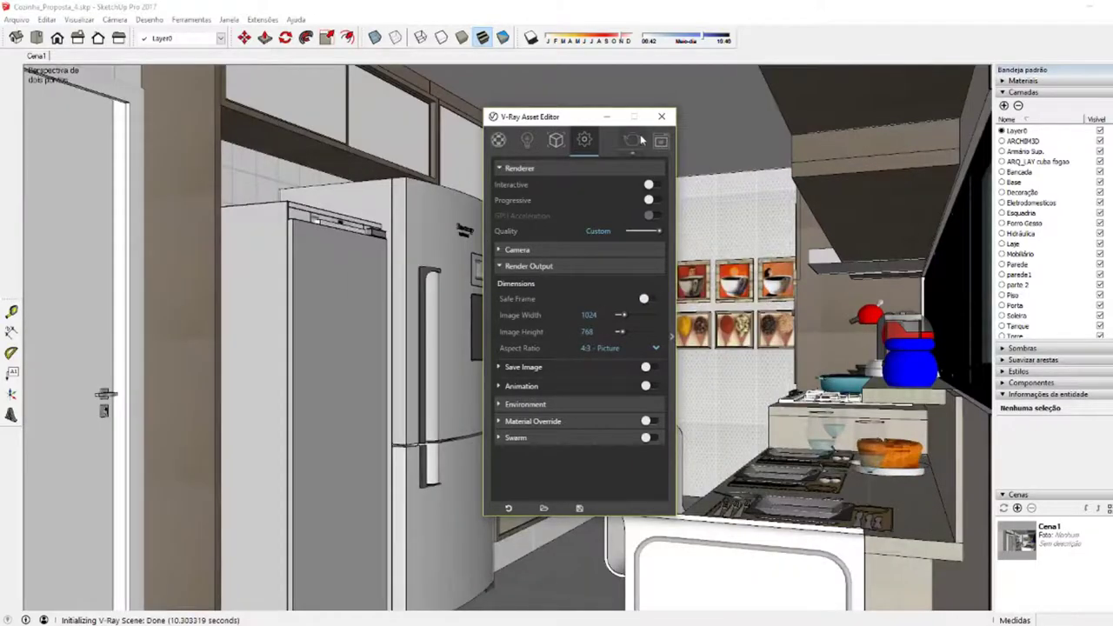
left_click(660, 116)
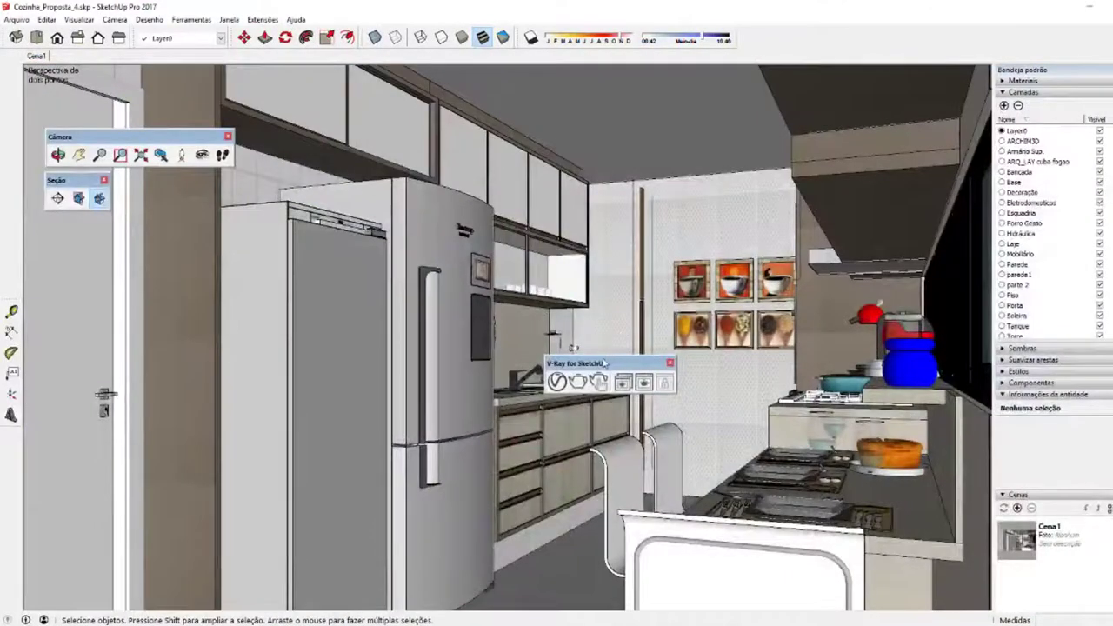
Close the V-Ray Asset Editor and the V-Ray toolbar, returning to the Cena1 kitchen view
left_click_drag(606, 362, 519, 183)
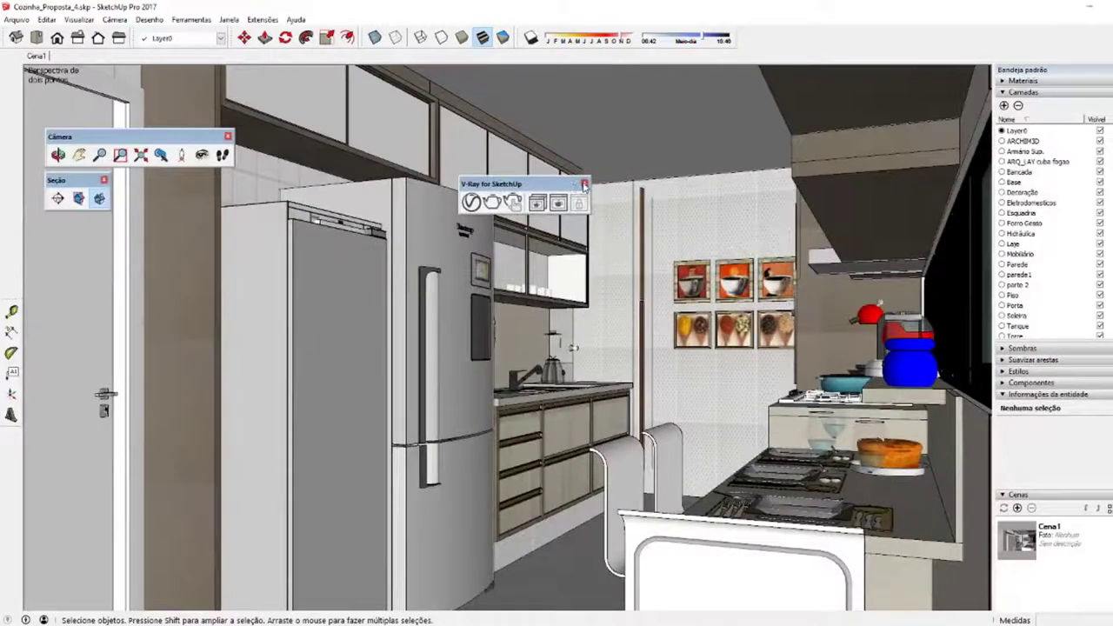
left_click(470, 202)
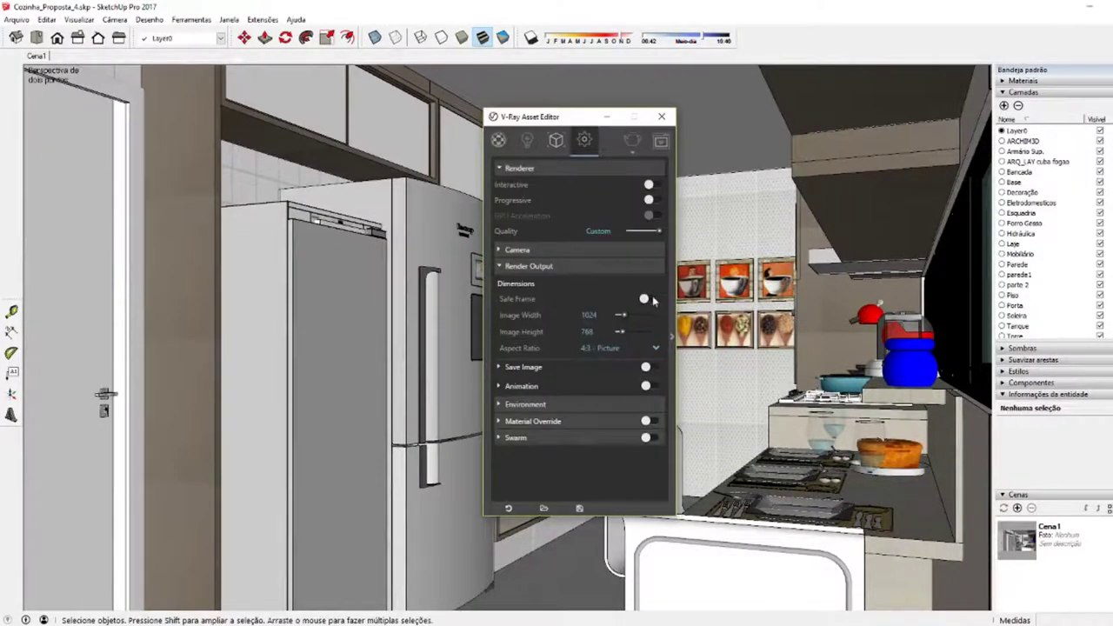
left_click(660, 116)
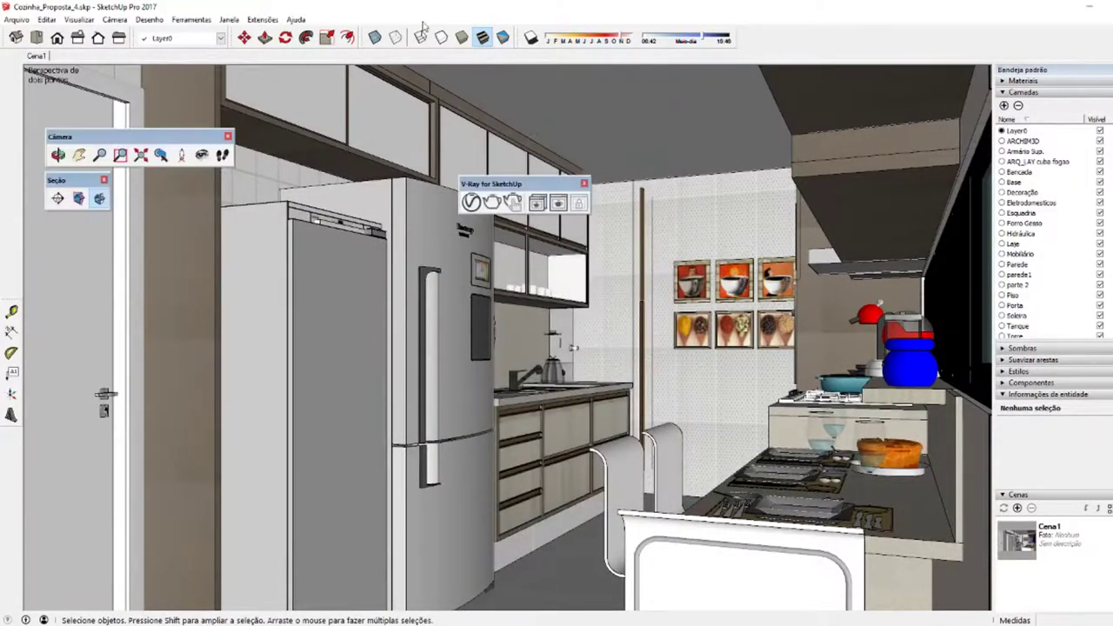
left_click(583, 184)
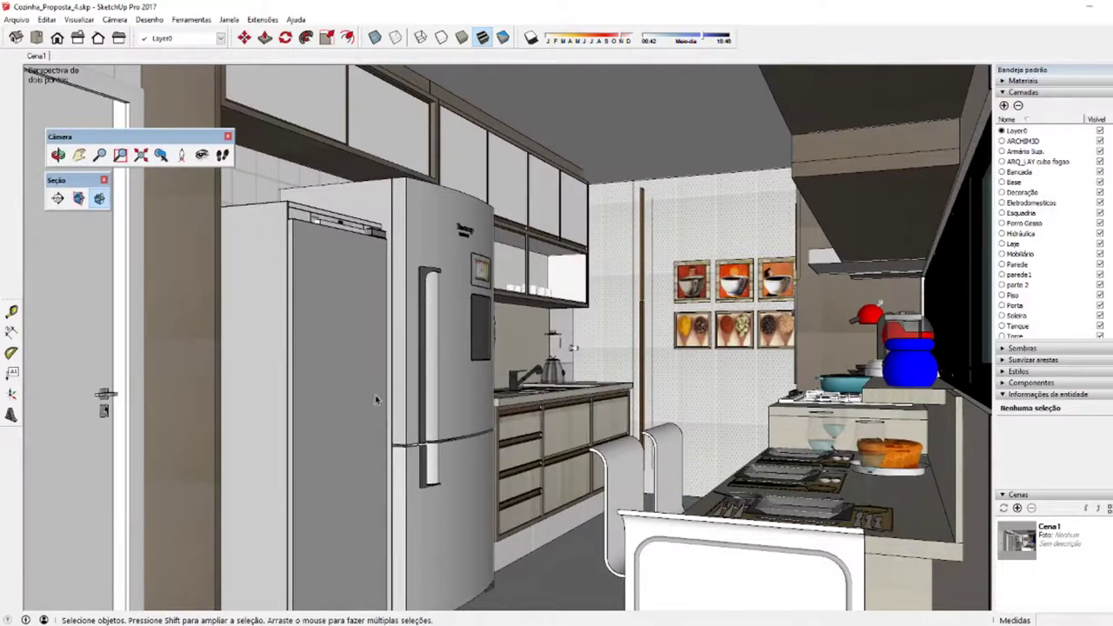